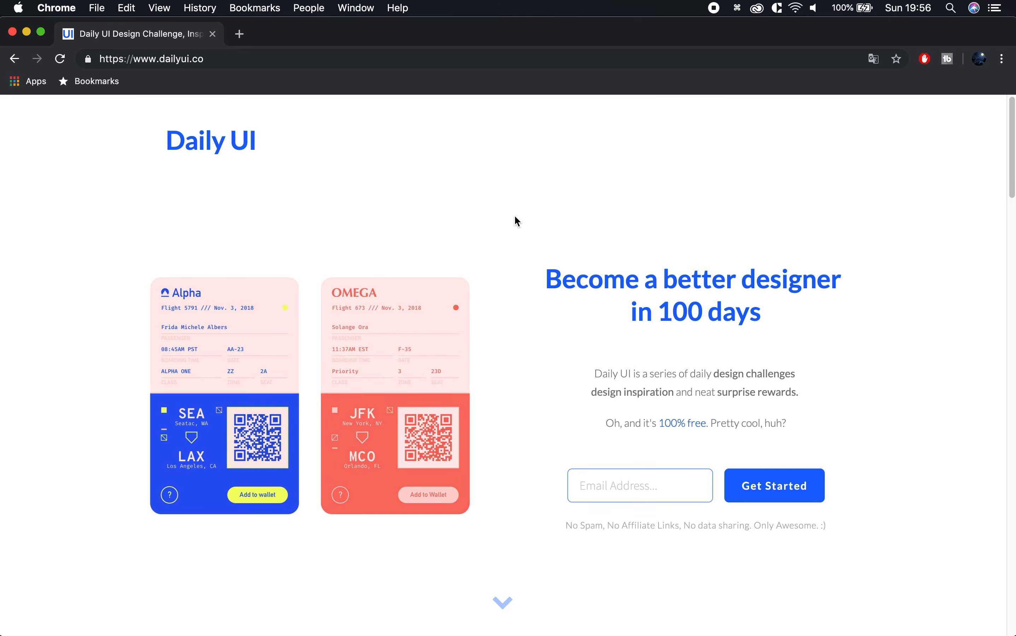
- Switch to the Sign Up design in Sketch and add Background.jpg from the Finder's Assets folder to the artboard
key(super+Tab)
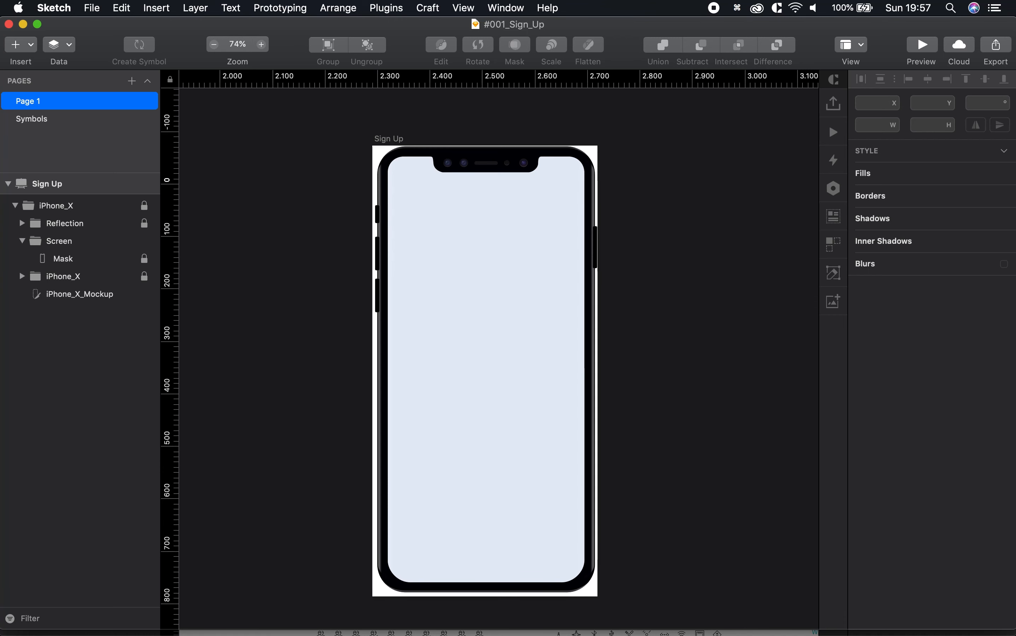
key(super+Tab)
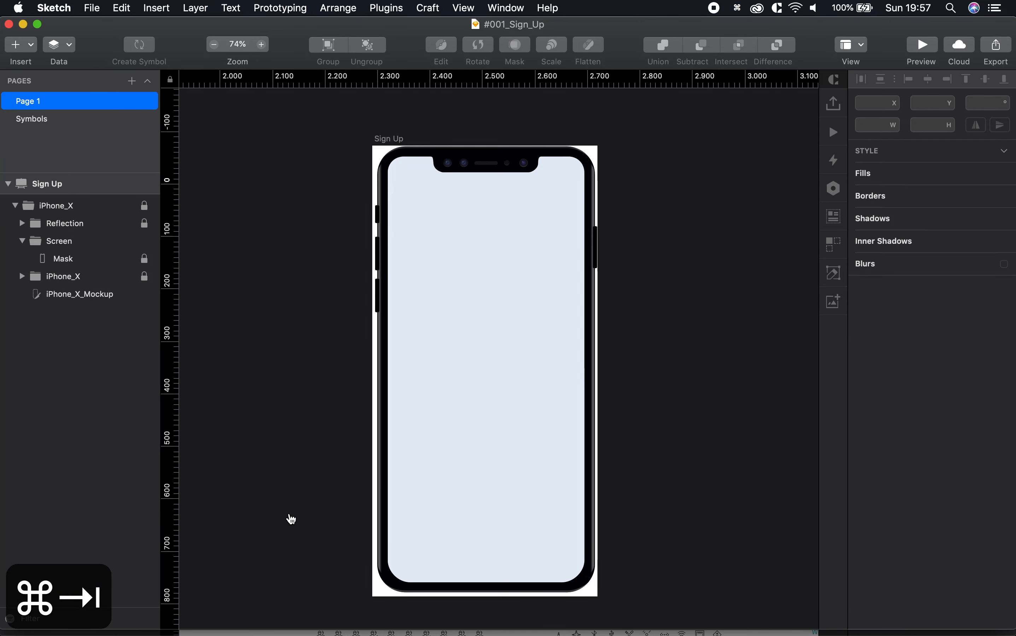
key(super+Tab)
drag(479, 84, 616, 74)
click(734, 130)
click(731, 118)
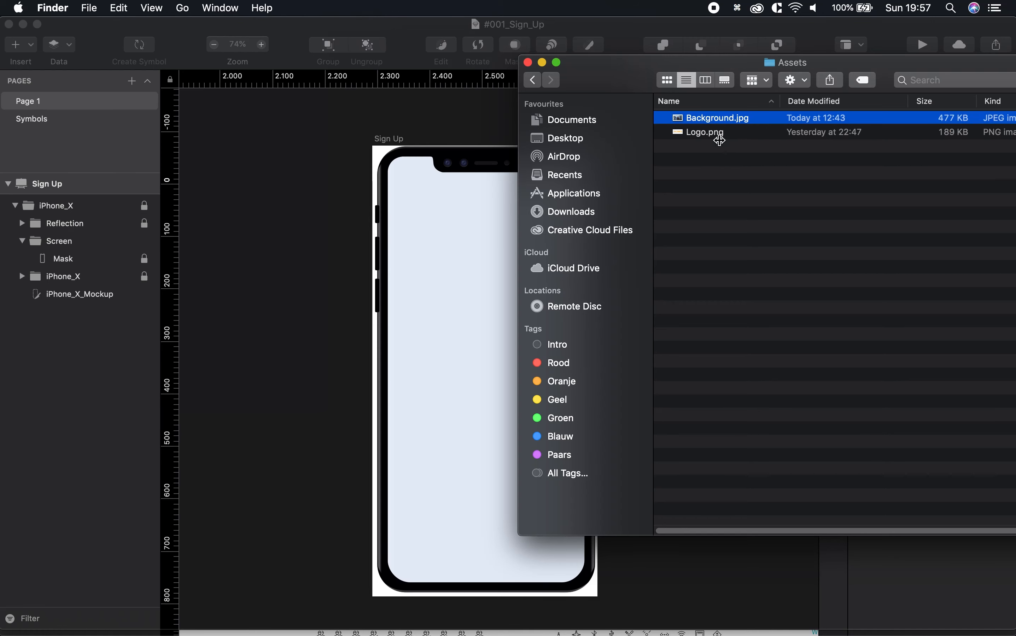
mouse_move(717, 118)
mouse_down()
mouse_move(450, 265)
mouse_move(468, 246)
mouse_move(454, 205)
mouse_move(340, 211)
mouse_up()
click(426, 276)
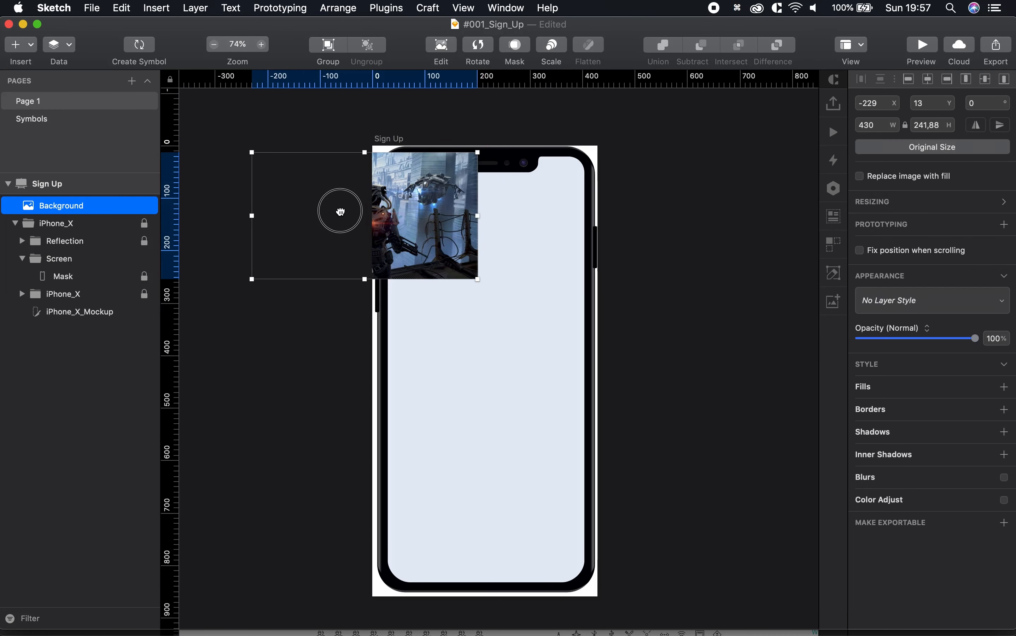
- Enlarge the Background image to about 1485 × 835 and move its layer into the Screen group above the Mask
drag(478, 279, 764, 618)
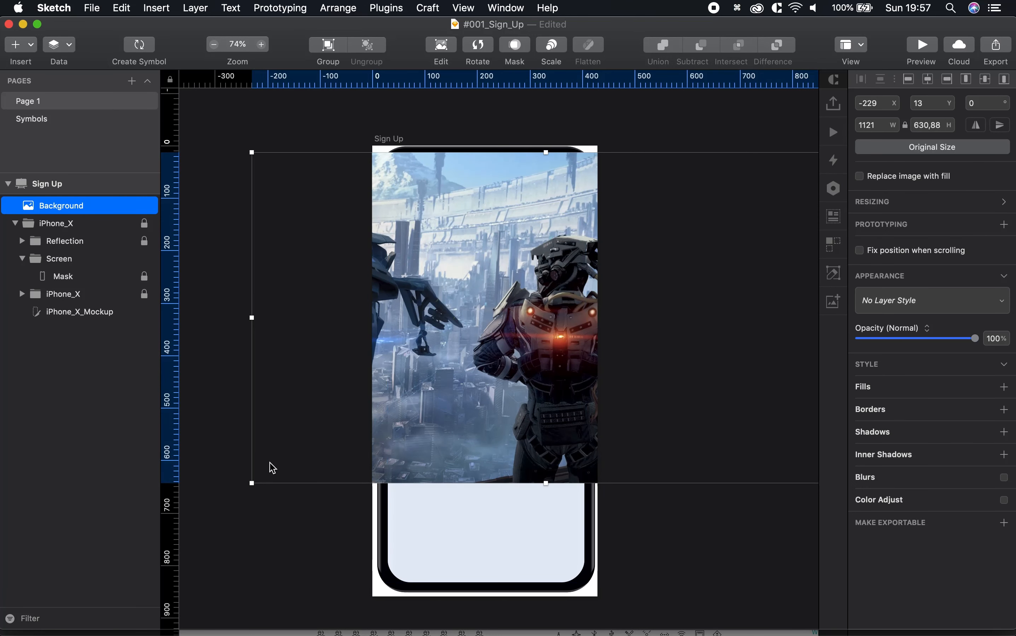
drag(250, 483, 98, 576)
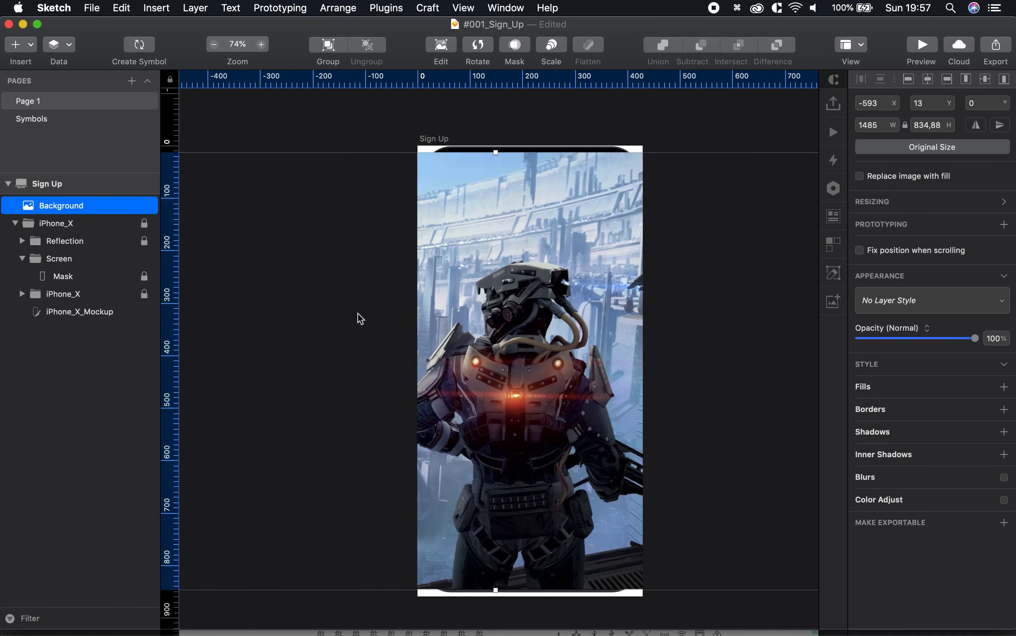
drag(51, 212, 82, 265)
click(317, 137)
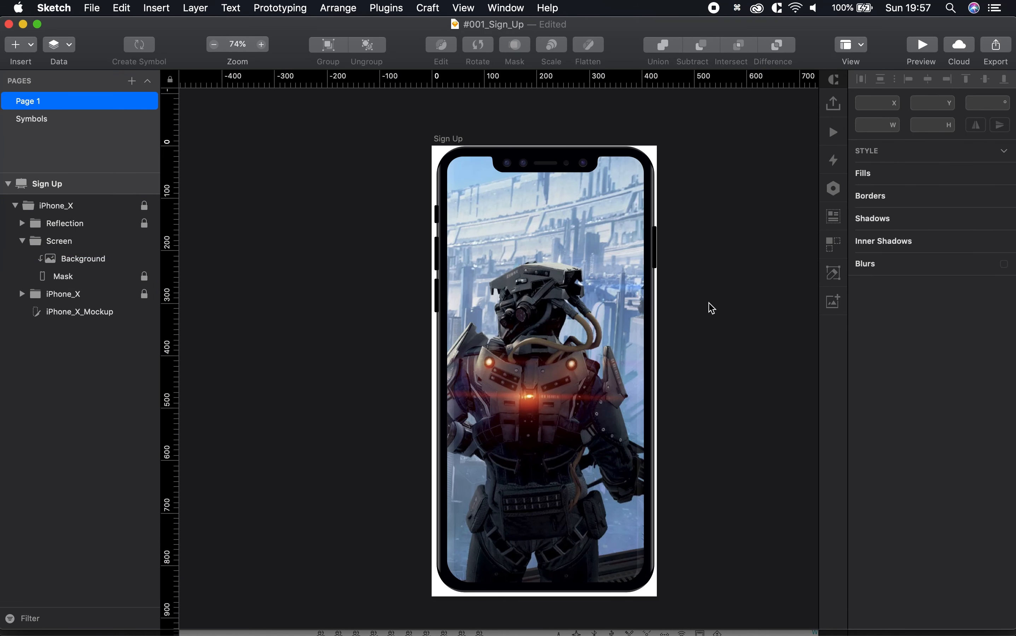
- Flip the Background image horizontally and reposition it at about X -496, Y 13 so the soldier stands within the phone screen
click(104, 261)
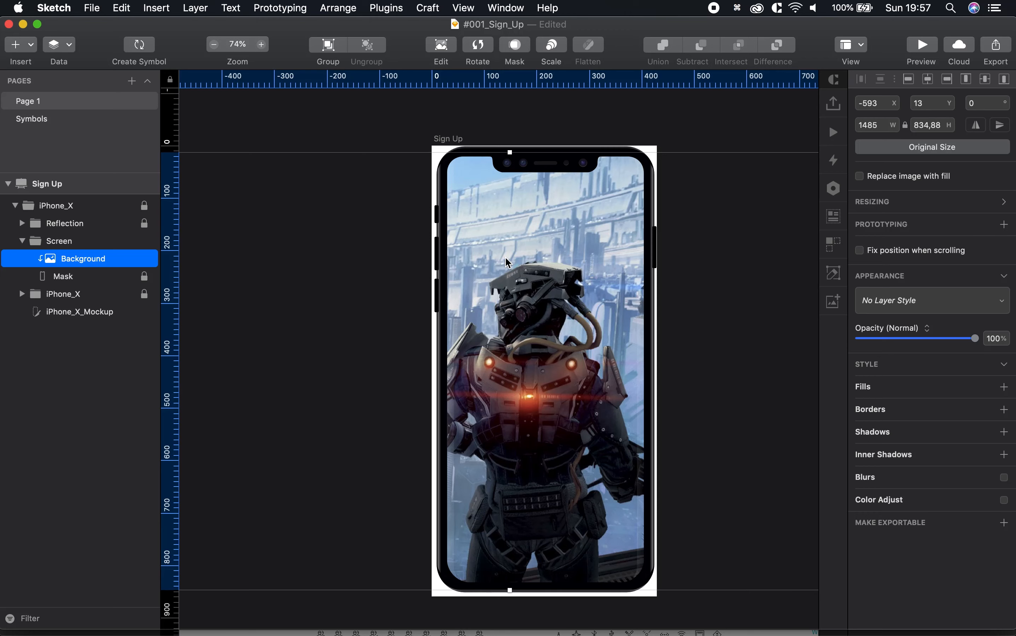
right_click(528, 267)
mouse_move(628, 565)
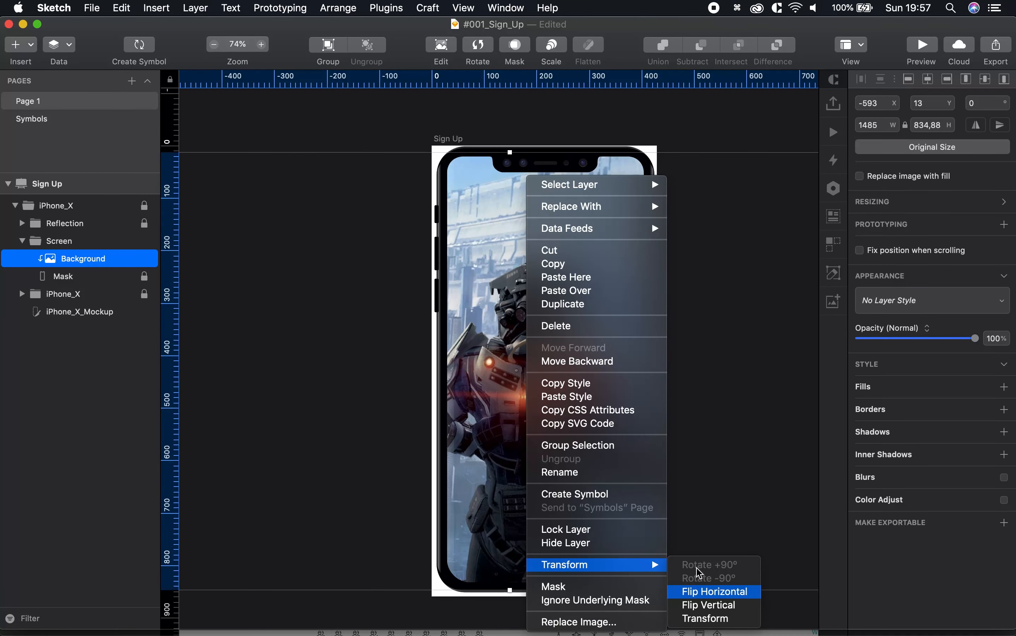
click(699, 592)
mouse_move(566, 384)
mouse_down()
mouse_move(547, 385)
mouse_move(578, 391)
mouse_move(559, 391)
mouse_up()
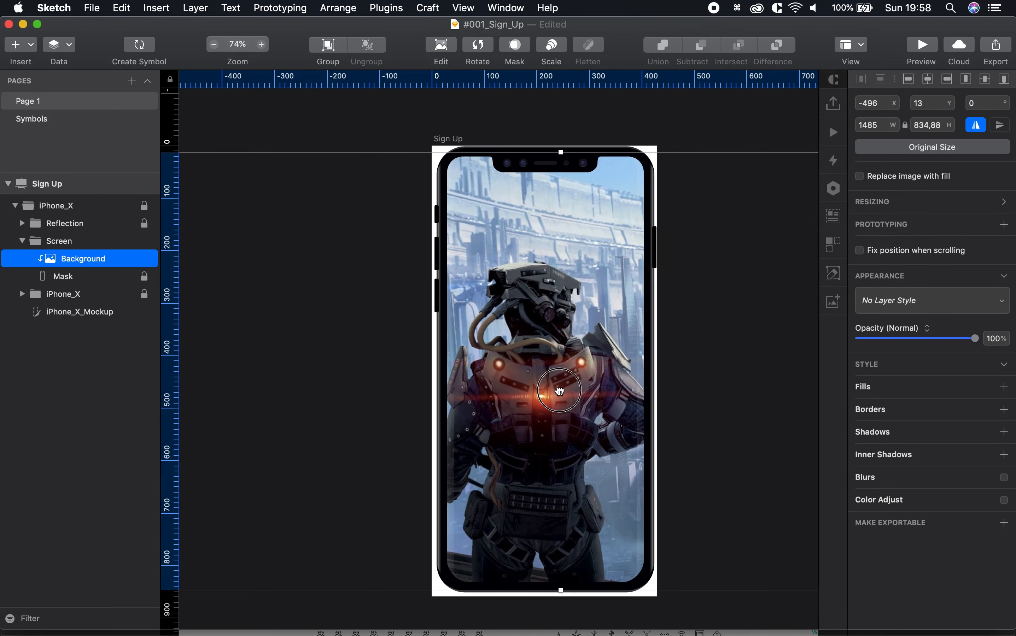
click(311, 143)
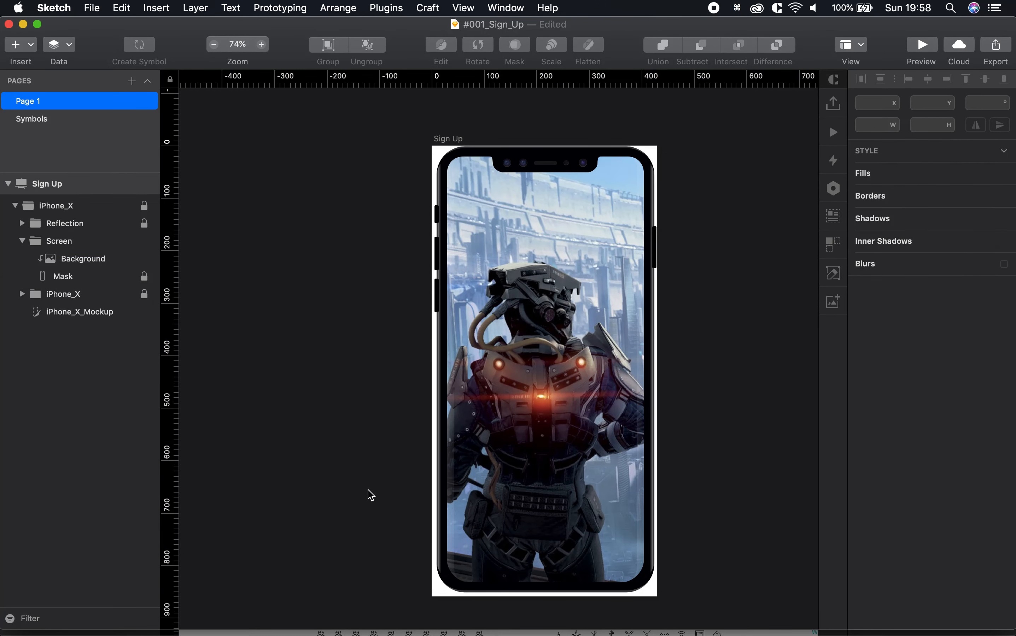
- Add Logo.png from the Assets folder, scale it to about 334 × 119 and place it above the soldier's head
key(super+Tab)
click(716, 132)
mouse_move(715, 132)
mouse_down()
mouse_move(547, 217)
mouse_move(499, 219)
mouse_move(543, 222)
mouse_up()
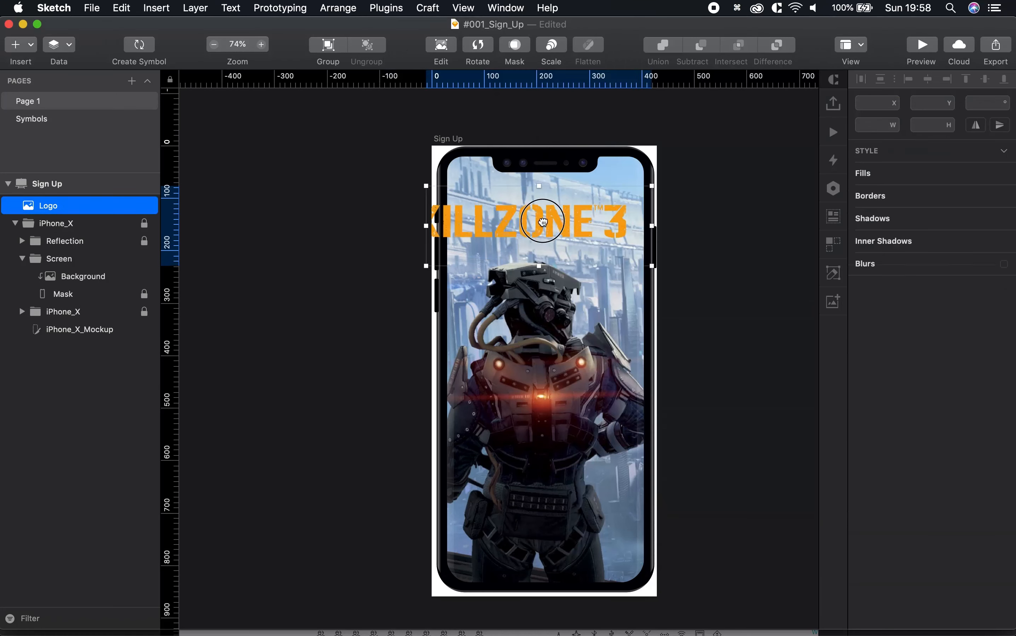
drag(653, 267, 647, 261)
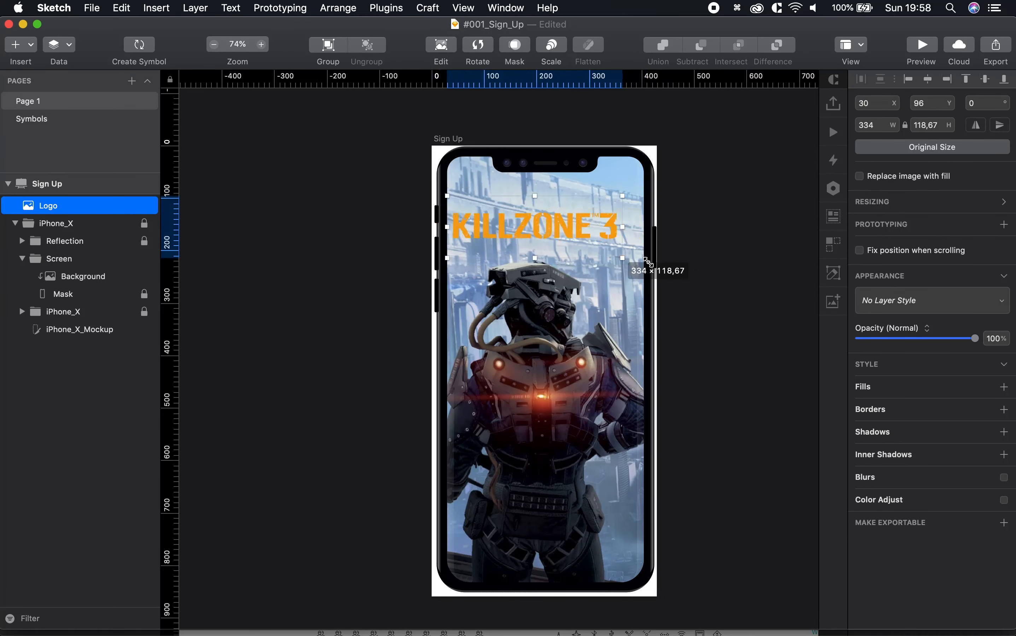
click(648, 263)
mouse_move(552, 239)
mouse_down()
mouse_move(571, 230)
mouse_move(563, 227)
mouse_up()
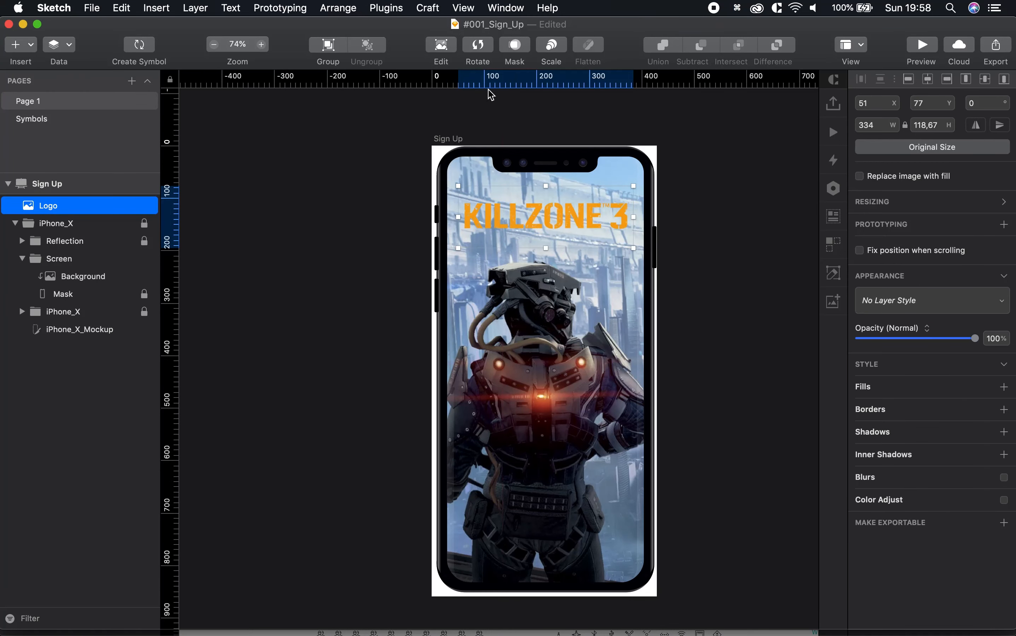
- Mask the logo and crop the mask to about 283 × 58 so only the word KILLZONE shows
click(514, 44)
scroll(616, 229, up, 5)
drag(615, 228, 601, 231)
drag(459, 282, 459, 261)
drag(318, 228, 289, 228)
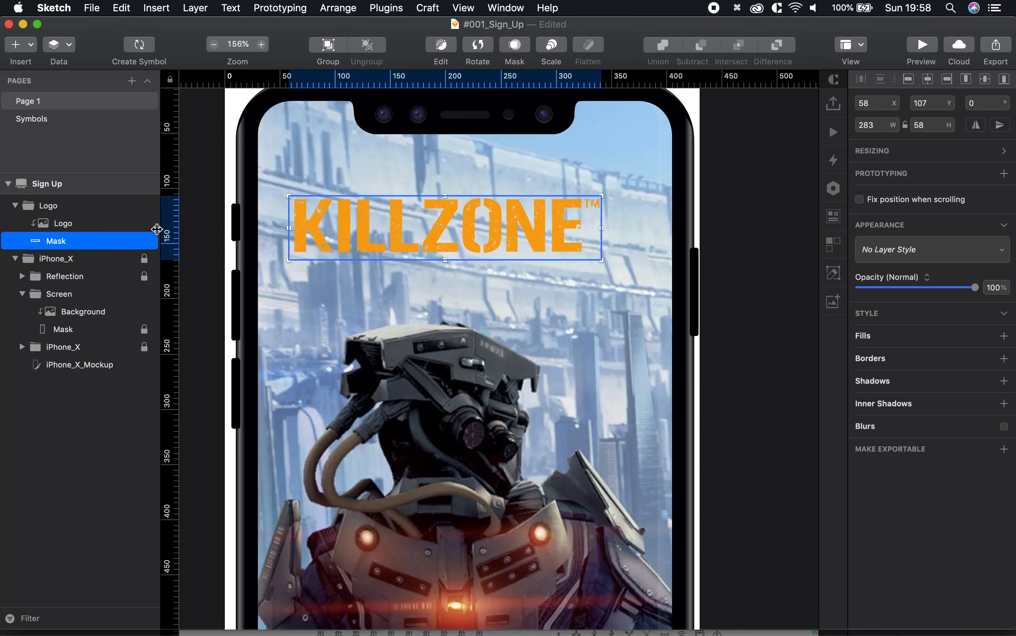
click(194, 144)
- Move the Logo group into the Screen group above Background and centre the logo horizontally on the phone screen
click(69, 206)
drag(69, 206, 82, 267)
drag(465, 219, 486, 218)
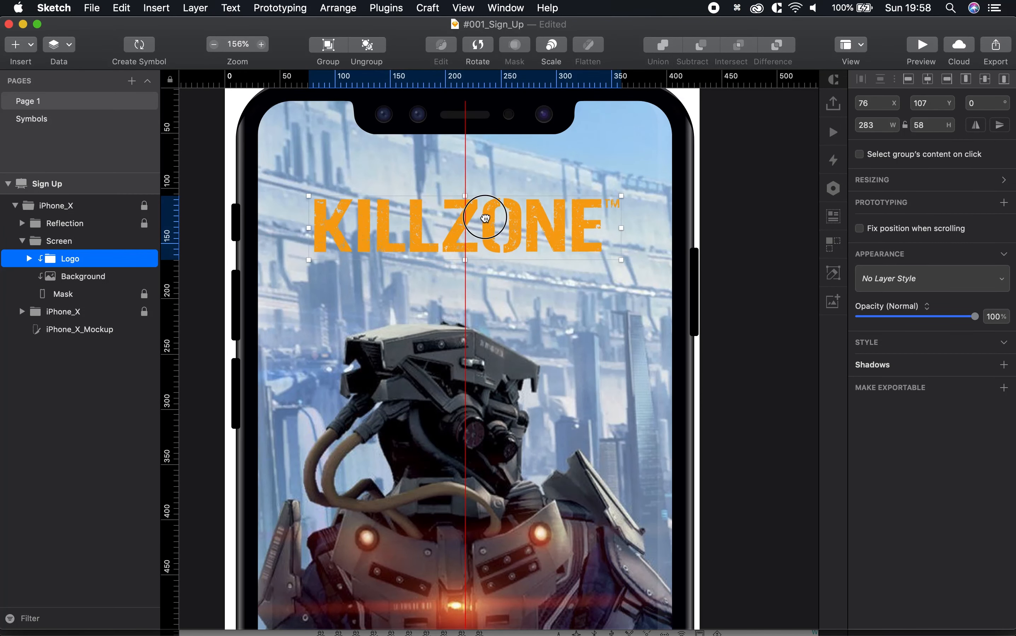
scroll(565, 346, down, 5)
click(687, 429)
- Draw a borderless 432 × 860 rectangle over the whole artboard, directly above the Background layer
key(space)
drag(686, 441, 668, 384)
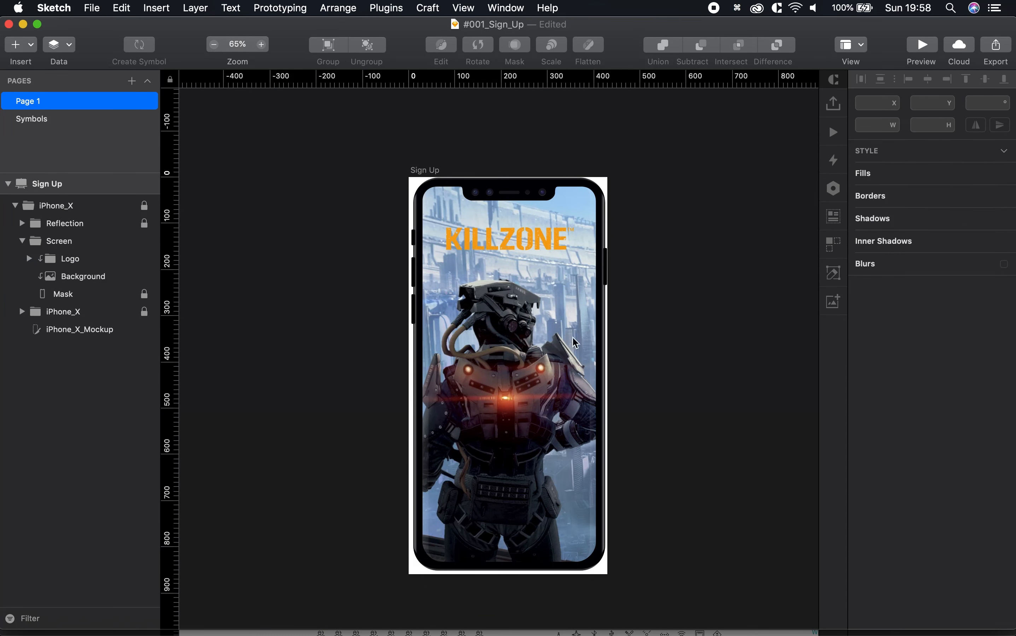
click(81, 277)
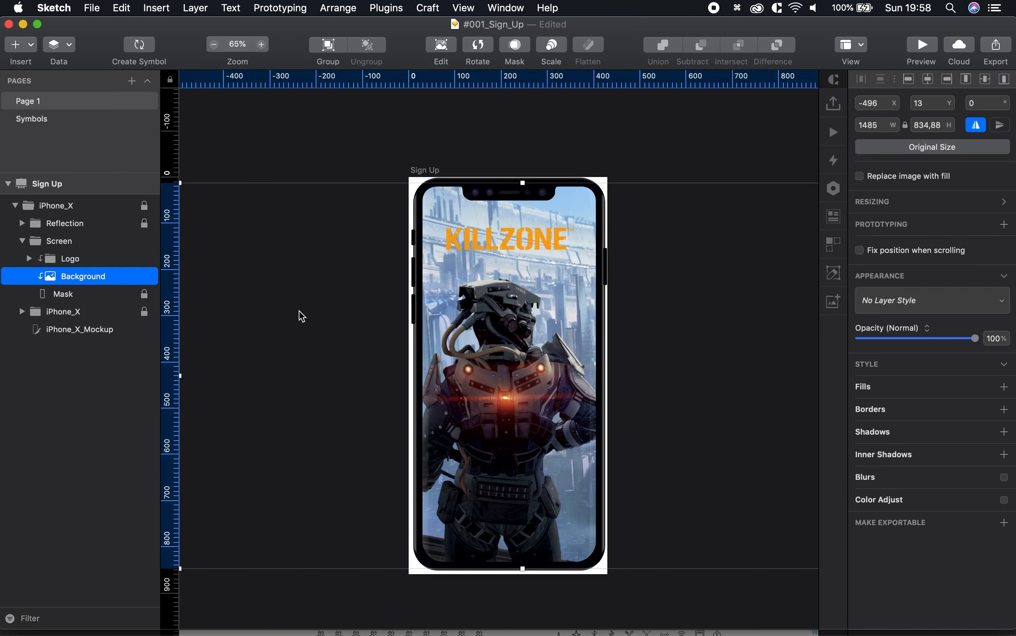
key(r)
drag(536, 407, 608, 576)
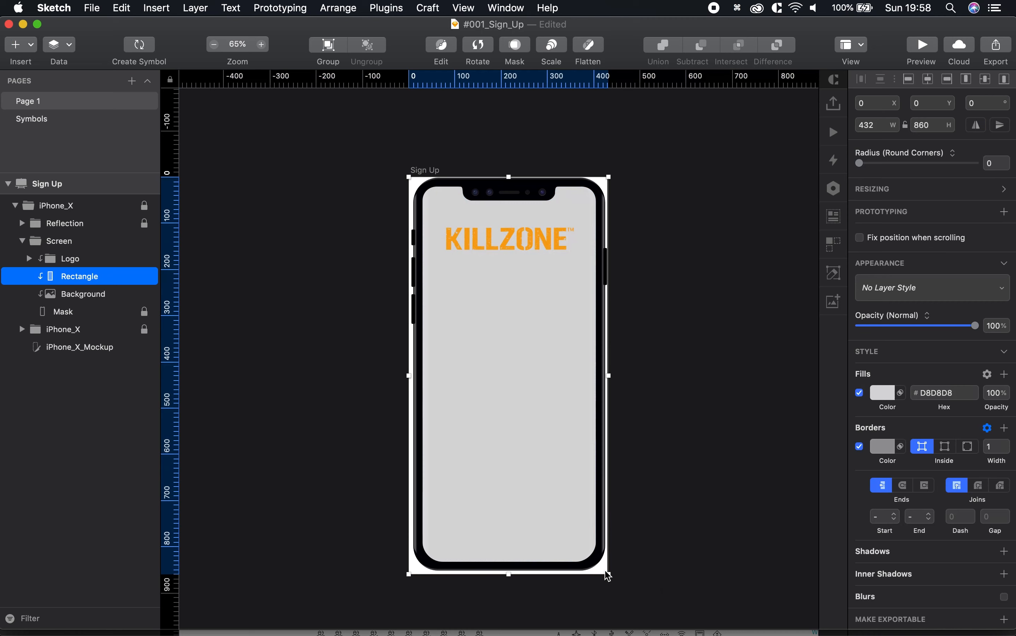
click(860, 445)
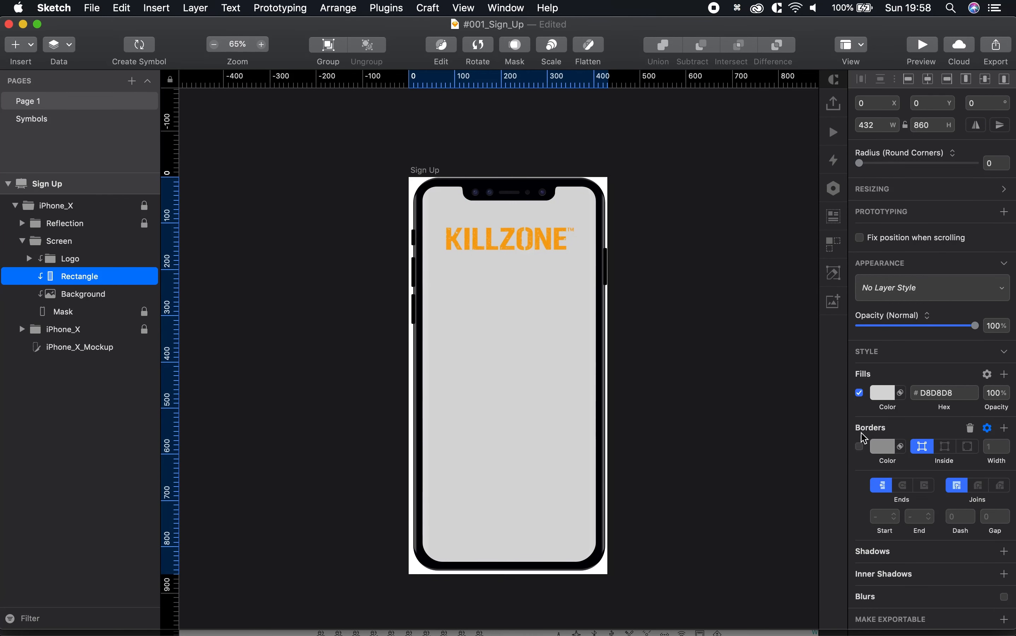
- Fill the overlay rectangle with the dark colour 151515 and lower its opacity to about 50%
click(881, 395)
click(861, 532)
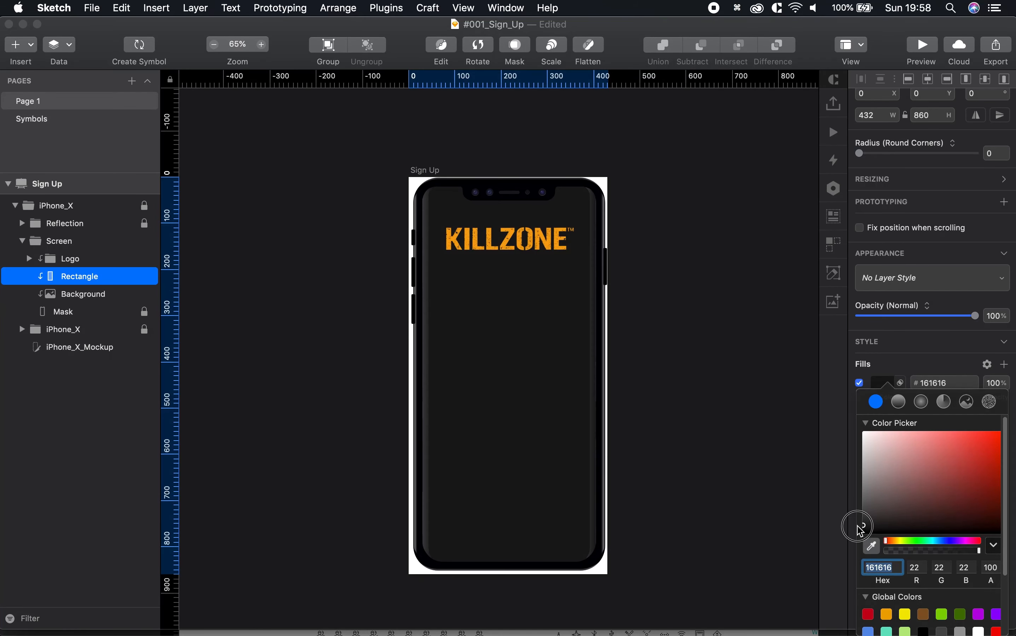
click(860, 529)
click(860, 531)
click(785, 514)
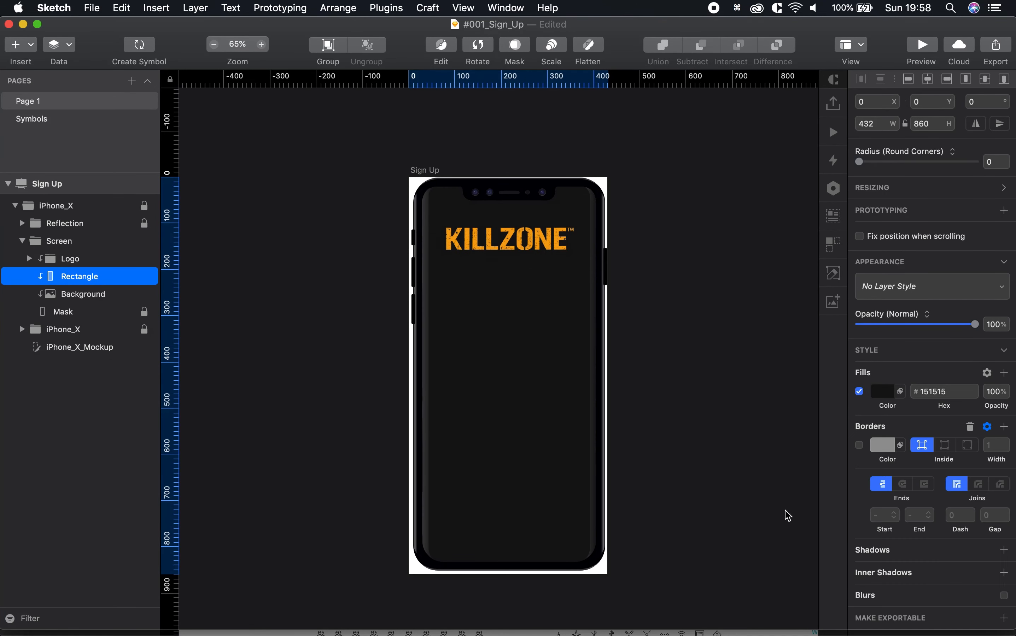
drag(976, 325, 924, 335)
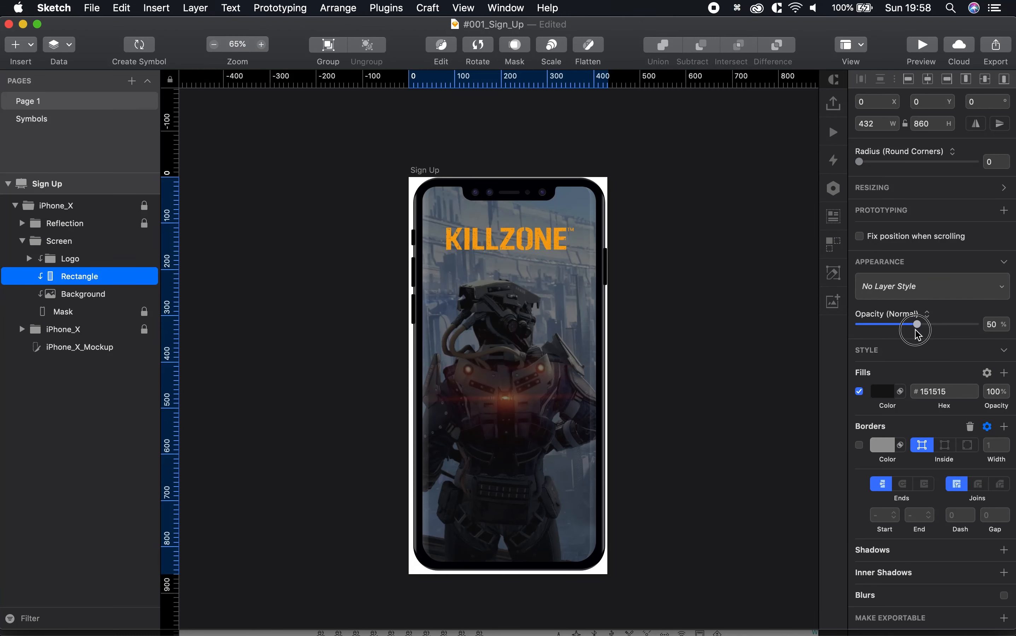
click(756, 316)
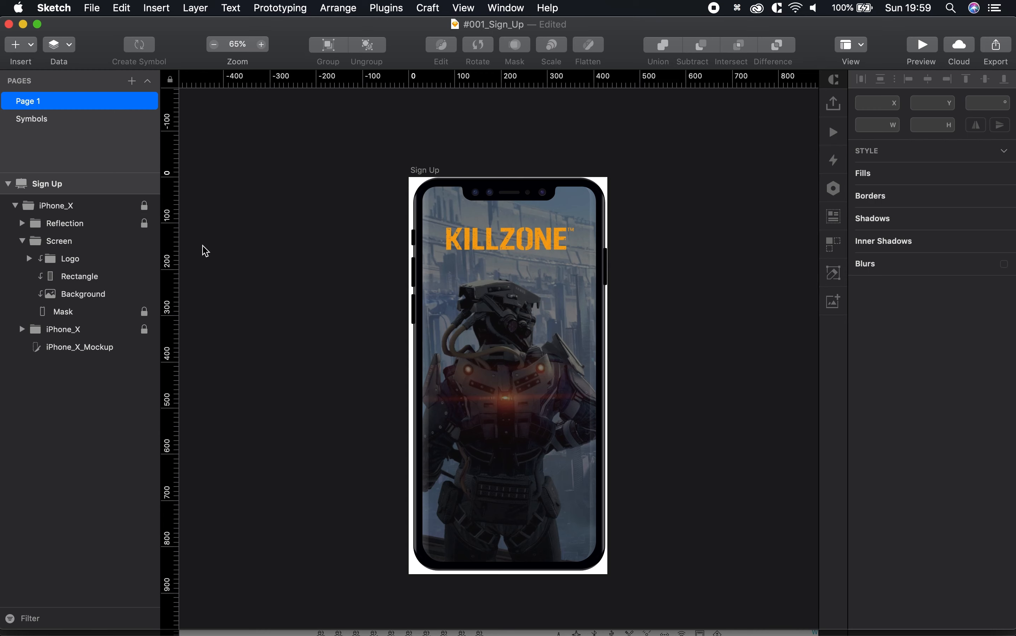
- Lower the Logo group's opacity to about 79%
click(81, 259)
click(966, 320)
mouse_move(967, 324)
mouse_down()
mouse_move(945, 324)
mouse_move(954, 326)
mouse_up()
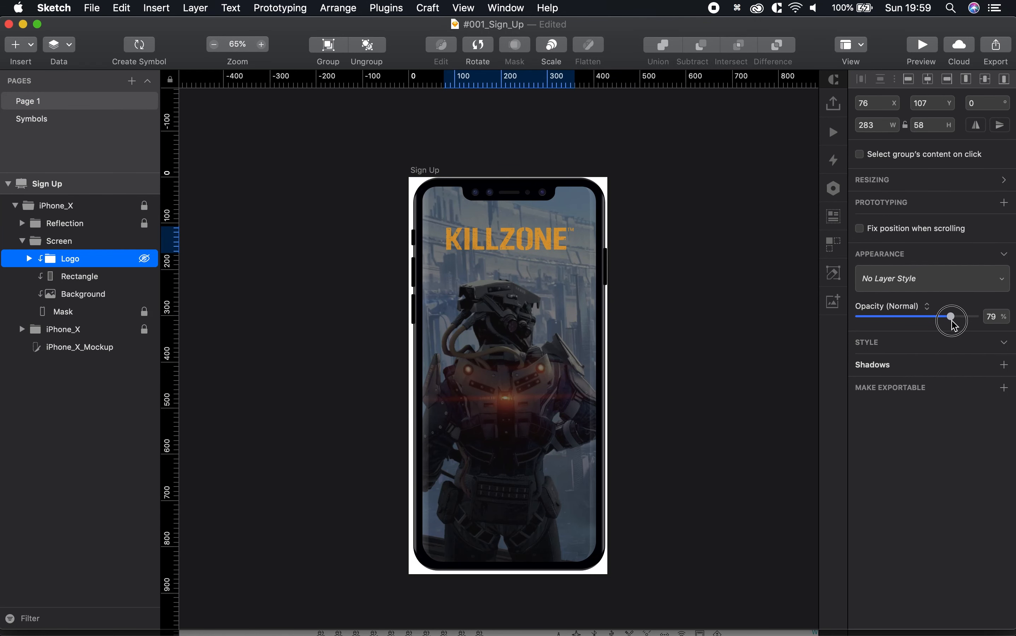
click(755, 358)
- Switch to the Streamline-All.sketch document and look over its icon sets on Page 1
scroll(651, 365, up, 3)
drag(651, 365, 677, 354)
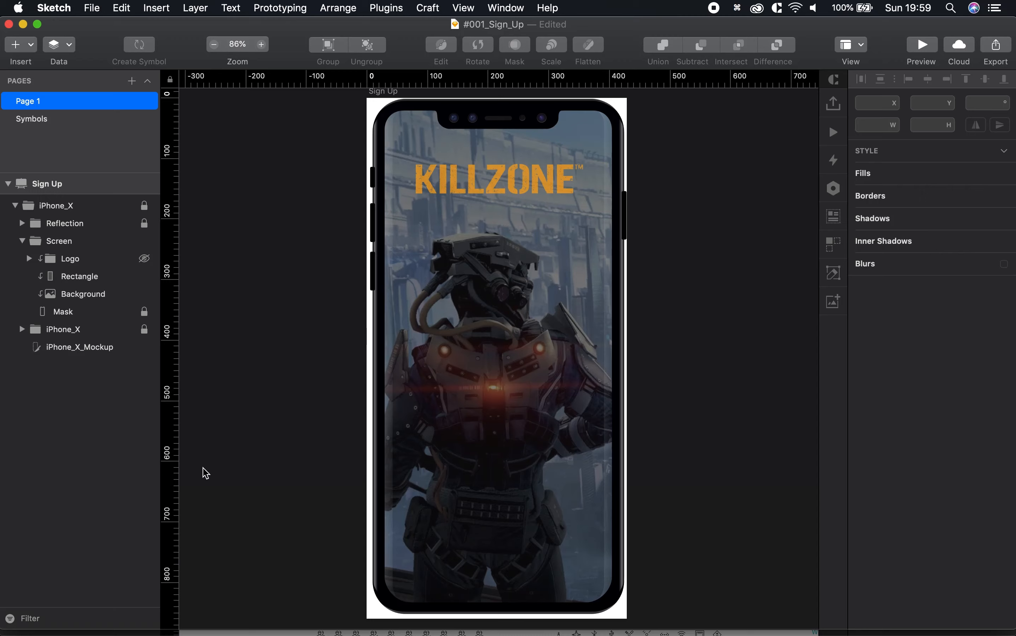
click(214, 634)
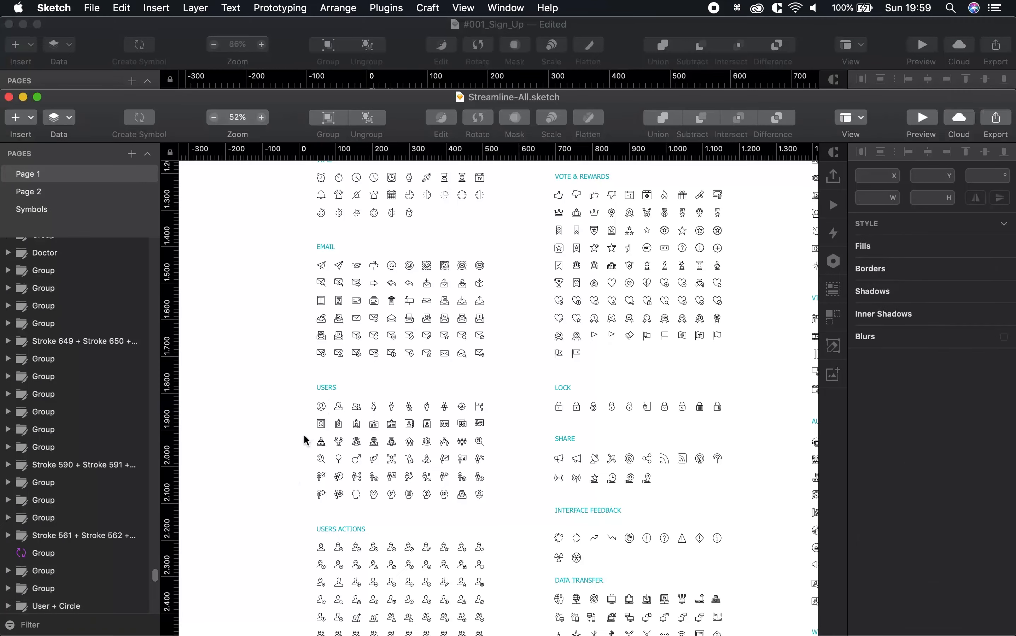
scroll(303, 436, down, 3)
scroll(303, 440, down, 5)
key(space)
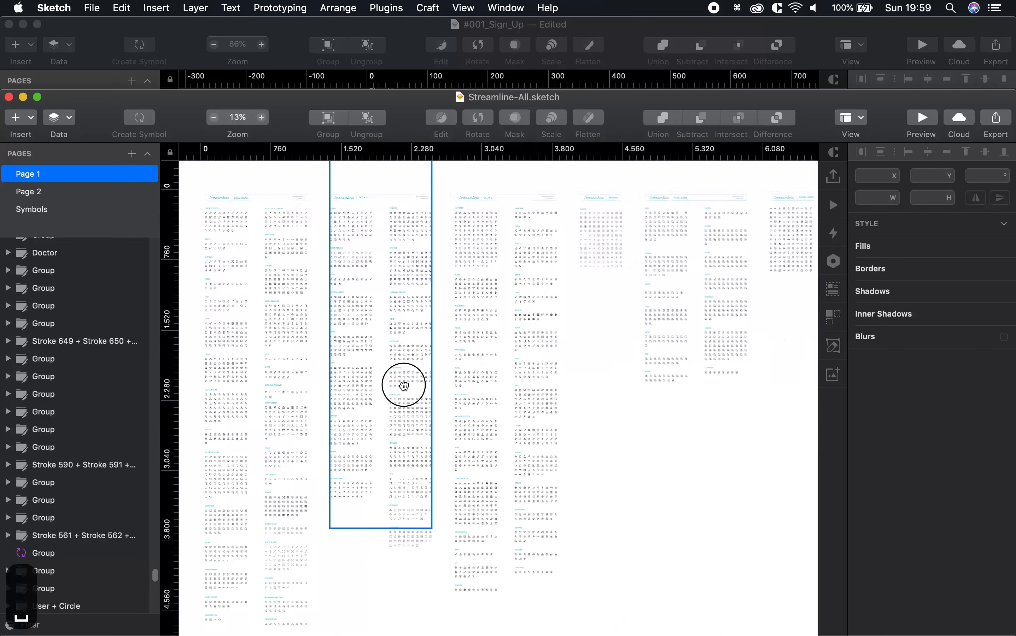
scroll(413, 426, down, 3)
key(space)
drag(383, 503, 442, 457)
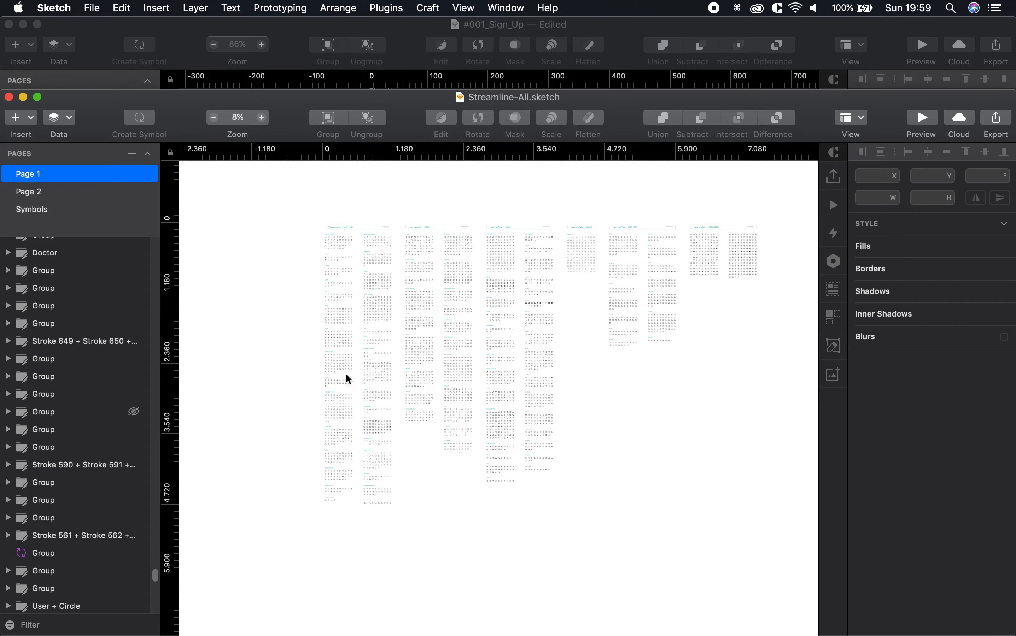
- Copy the User + Circle icon from the Users set into the Sign Up artboard and place it at about X 86, Y 376
scroll(347, 379, up, 8)
key(space)
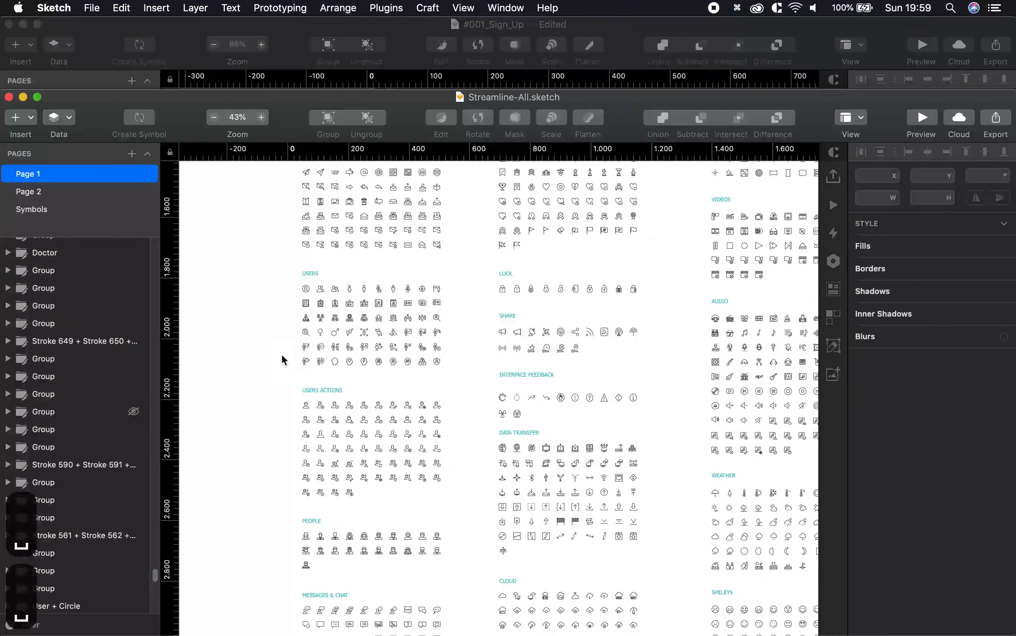
scroll(287, 305, up, 5)
drag(290, 302, 266, 405)
click(287, 386)
key(super+c)
click(290, 43)
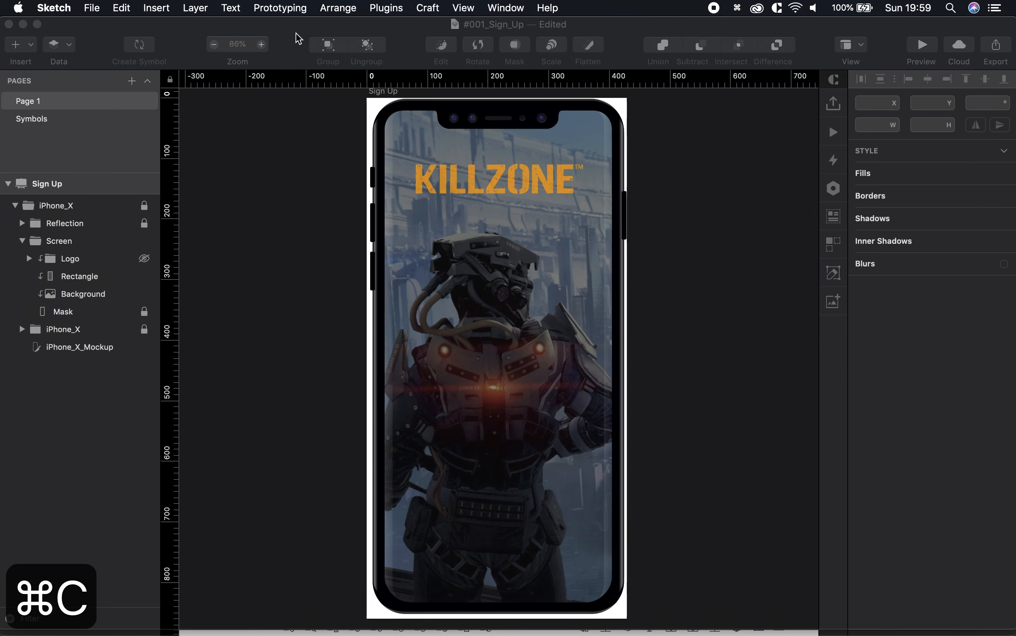
key(super+v)
scroll(497, 367, up, 3)
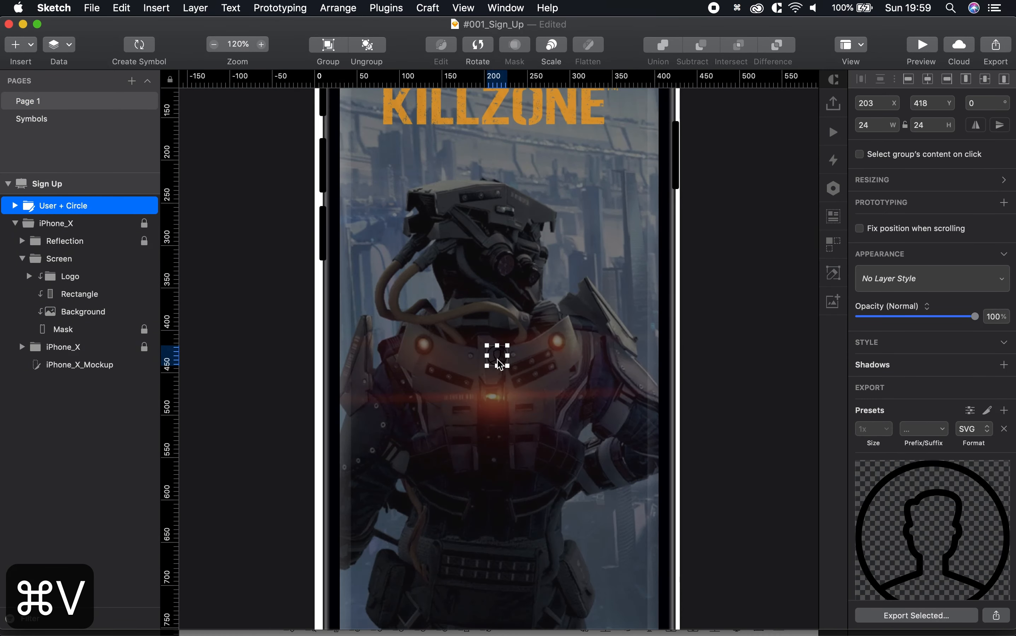
drag(497, 361, 397, 326)
click(423, 347)
- Recolour both stroke layers of the User + Circle icon, Stroke 529 and Stroke 528, to white
scroll(395, 329, up, 2)
scroll(397, 332, up, 3)
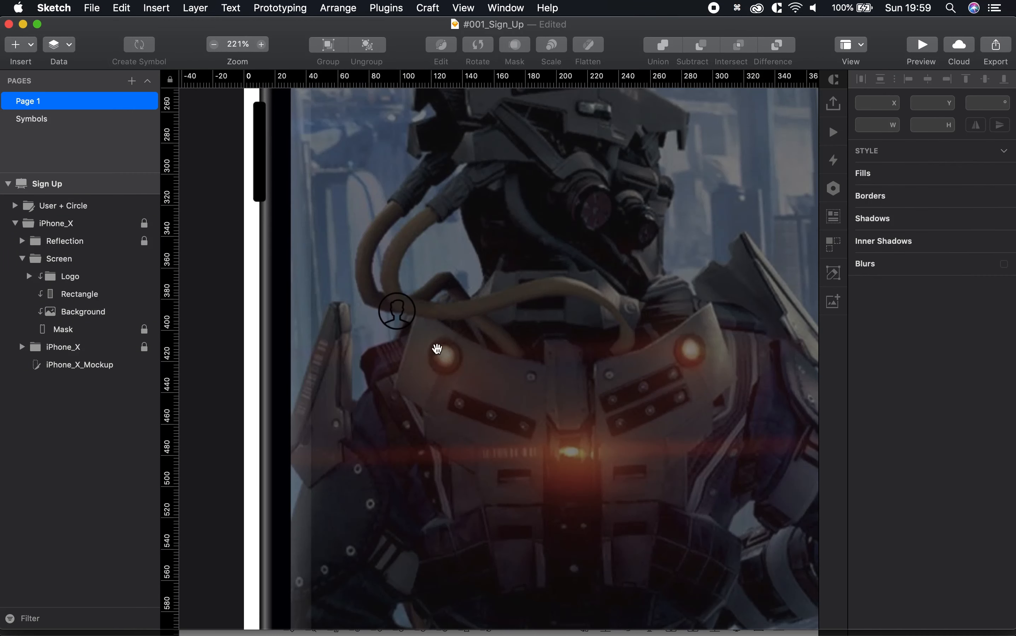
click(417, 316)
click(15, 206)
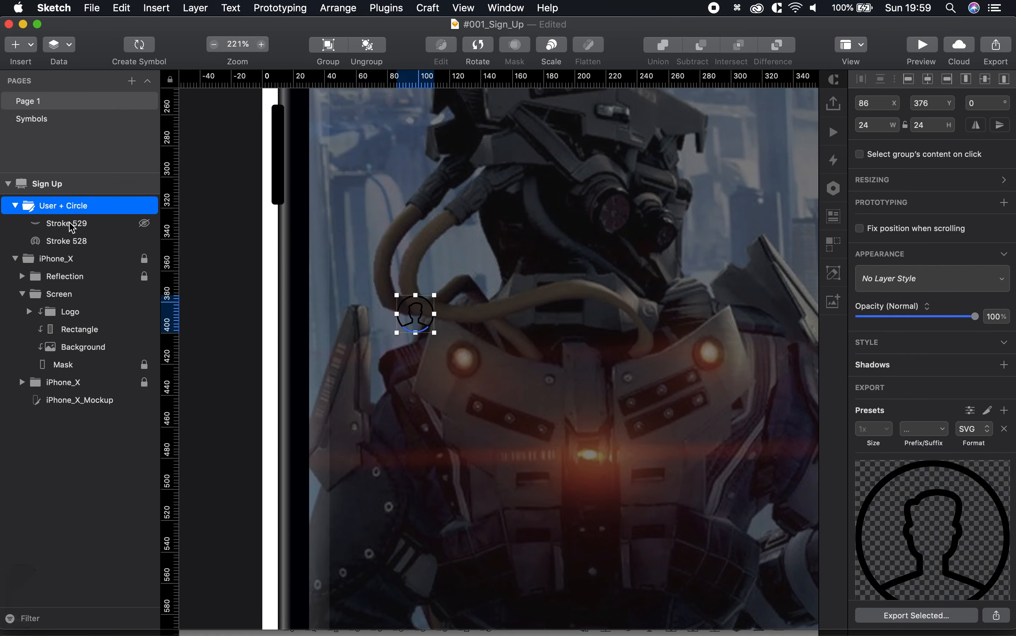
click(67, 223)
shift+click(107, 240)
click(883, 376)
drag(882, 485, 822, 430)
click(562, 393)
click(512, 402)
scroll(512, 409, down, 5)
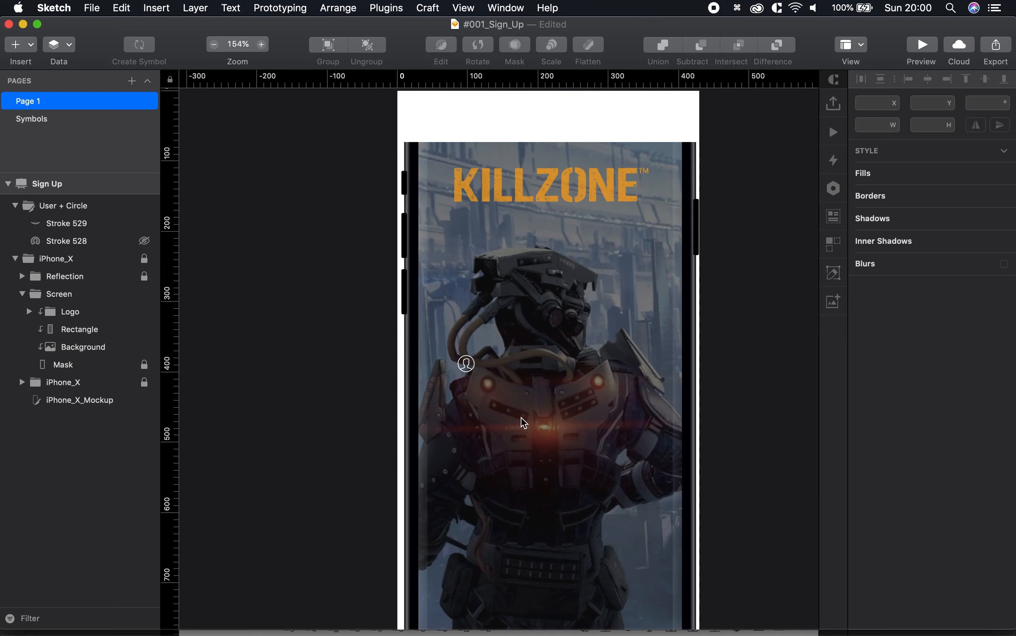
- Add a white text layer reading "Username" beside the User + Circle icon in Klavika Regular, size 18
click(448, 343)
click(492, 399)
scroll(492, 395, up, 3)
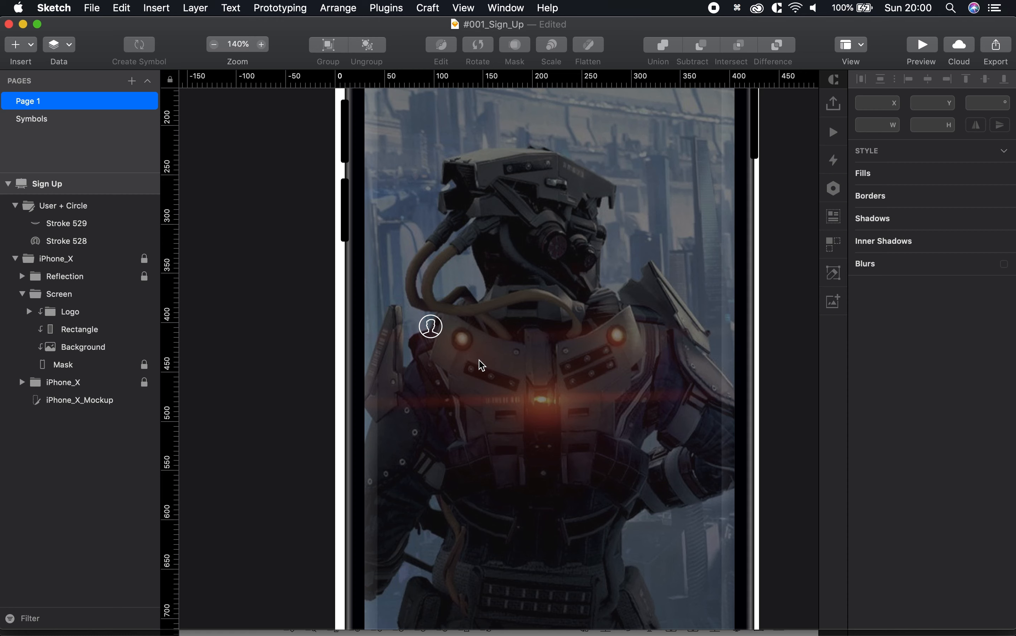
key(t)
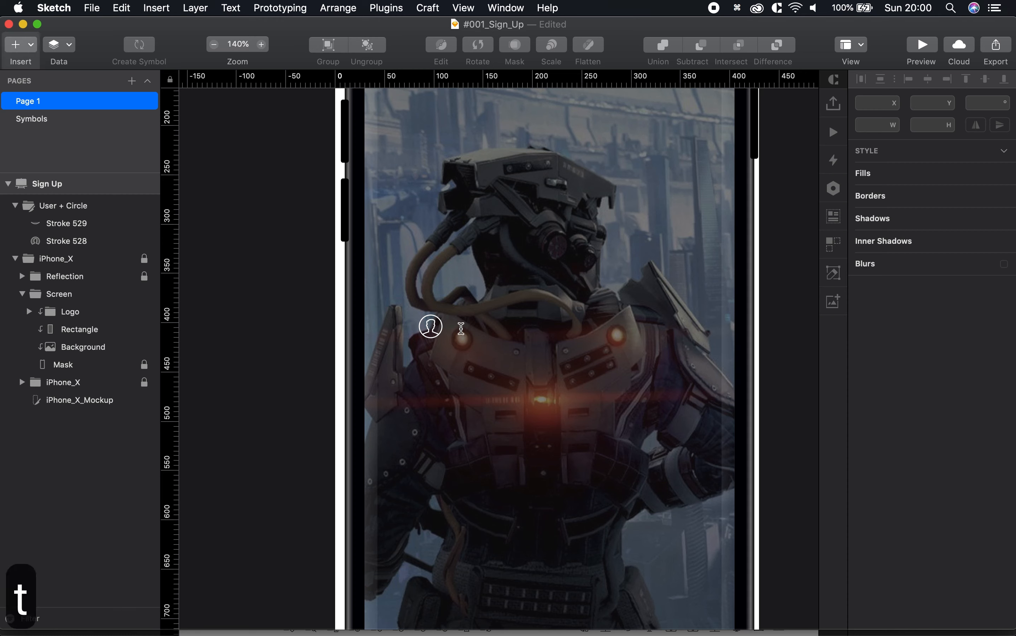
click(461, 328)
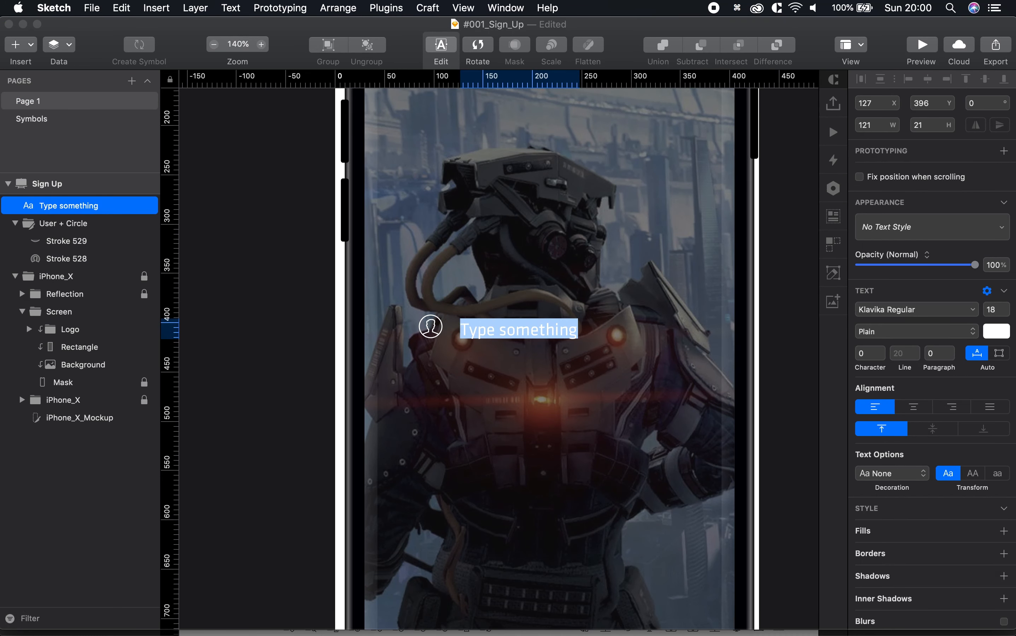
text(Username)
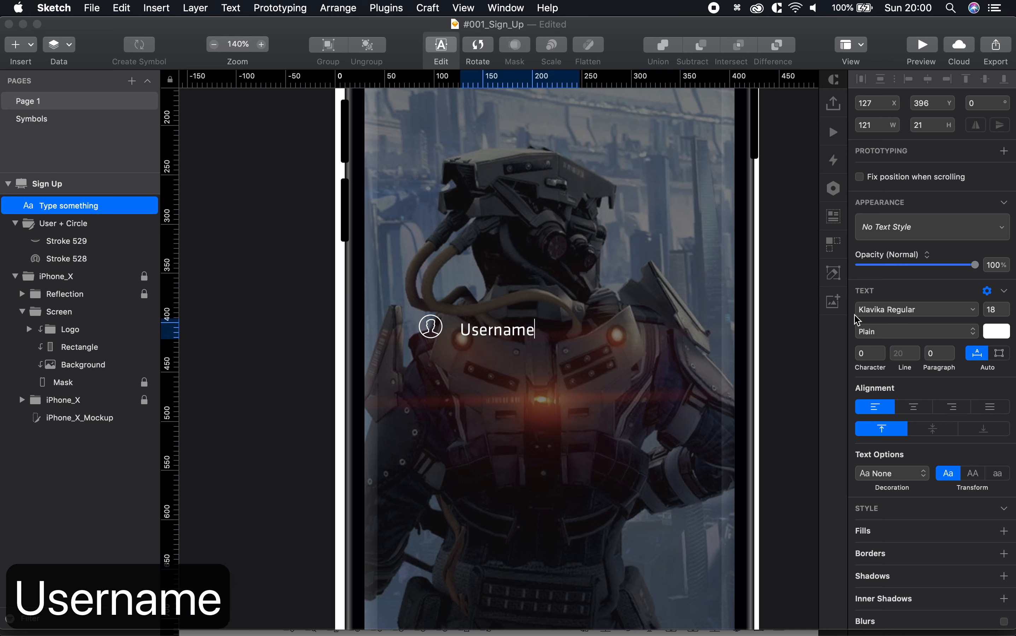
click(515, 367)
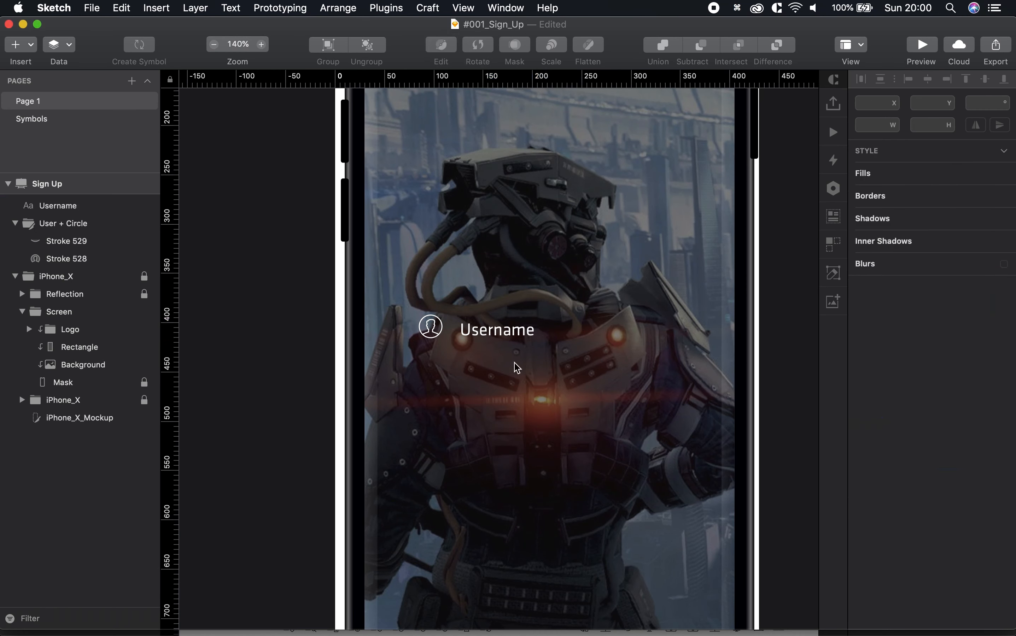
- Centre-align the Username label with the User + Circle icon, then place the label just right of the icon at X 166, Y 394
click(480, 331)
shift+click(422, 335)
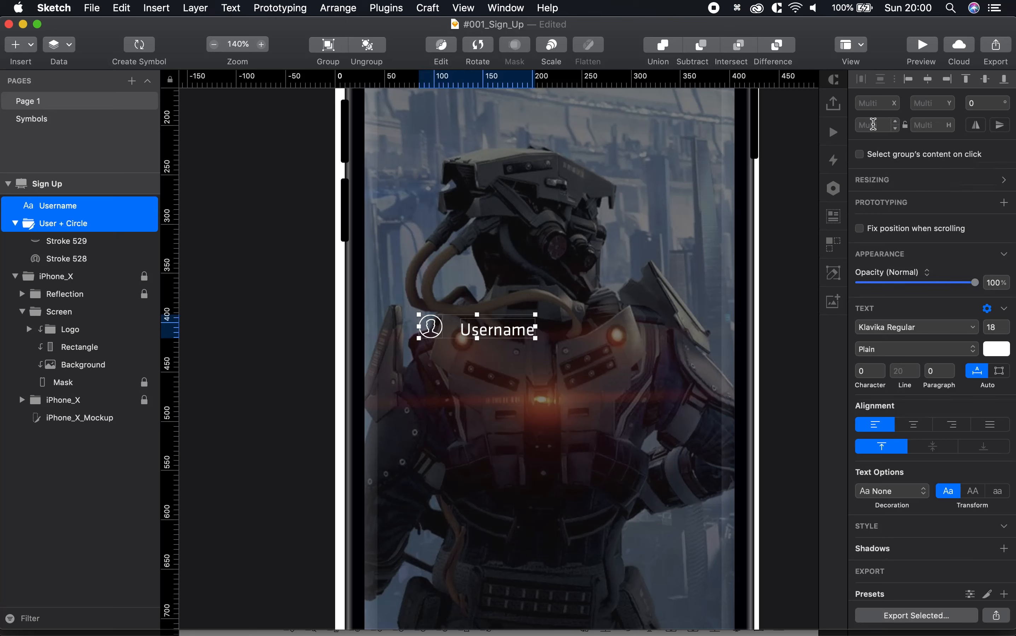
click(928, 80)
click(982, 78)
click(616, 314)
drag(502, 333, 552, 334)
key(shift+Right)
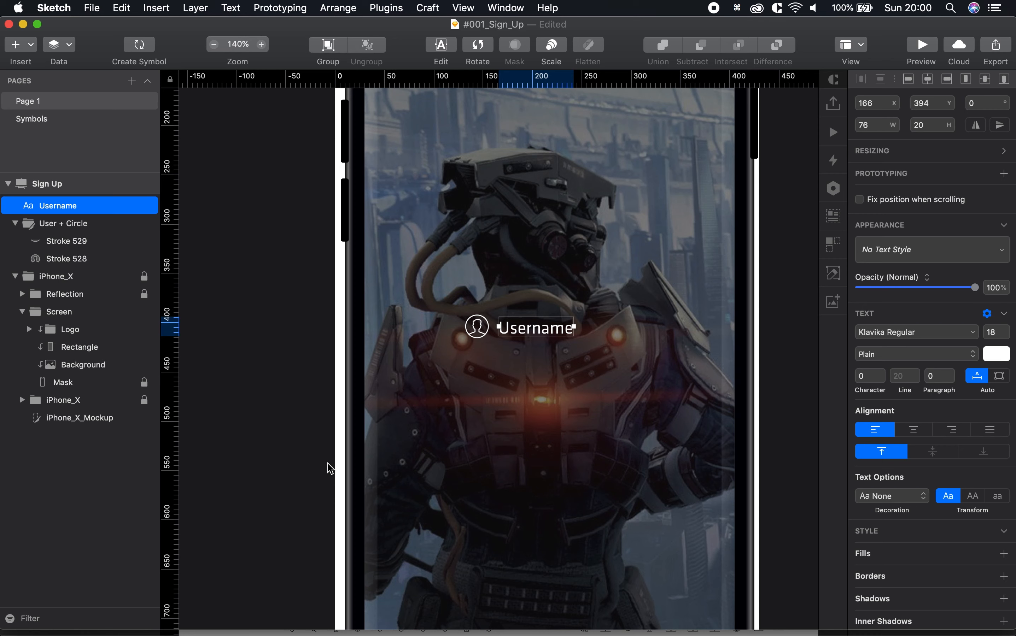
key(shift+Right)
key(shift+Left)
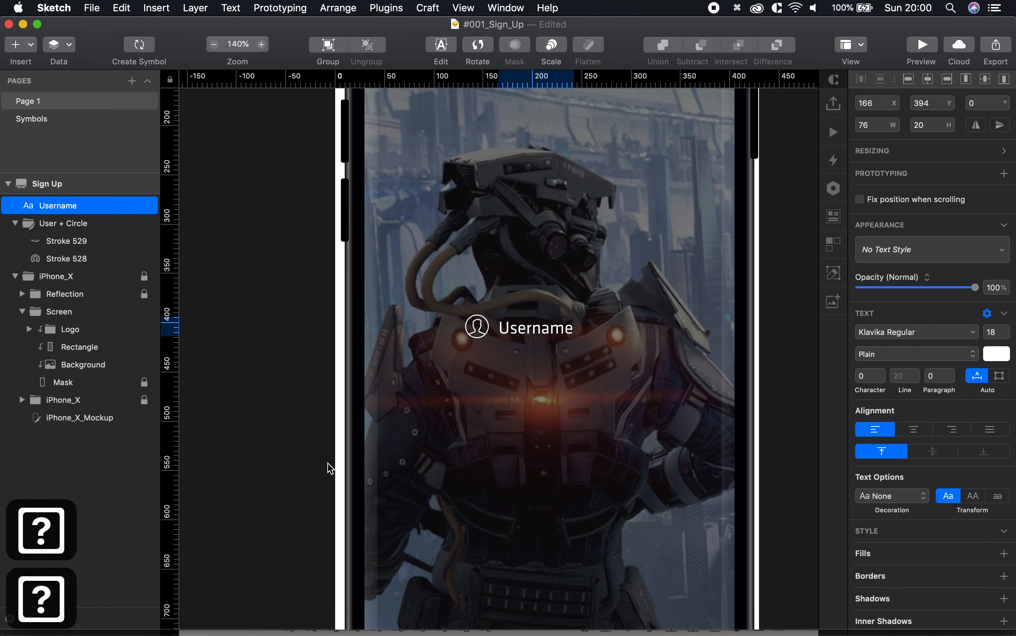
- Move the User + Circle icon and Username label together leftward so the icon starts at about X 78
click(522, 384)
click(517, 330)
shift+click(482, 330)
drag(530, 330, 464, 331)
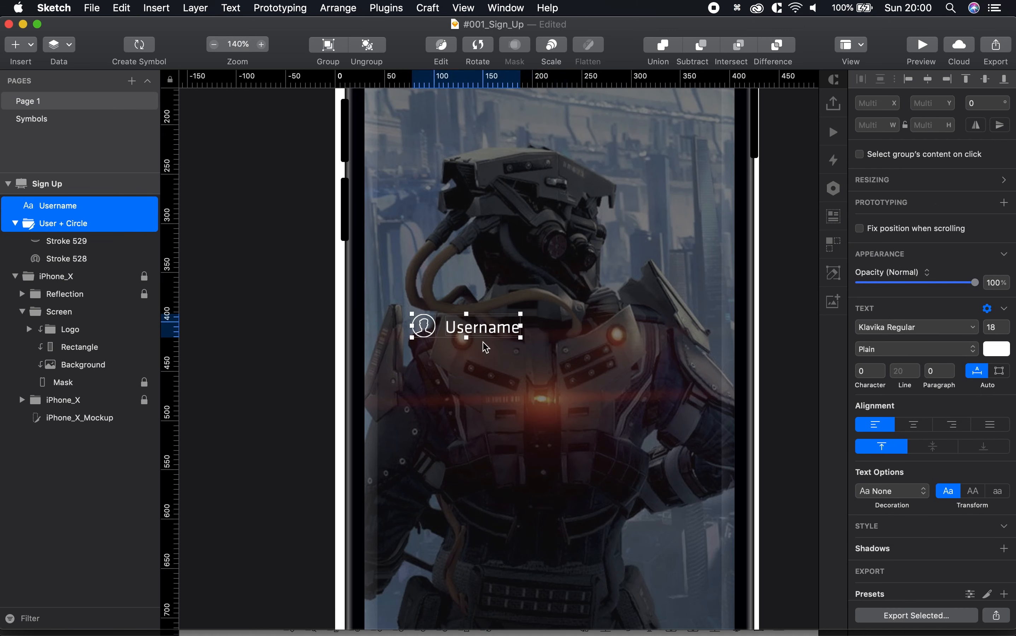
- Draw a horizontal line about 247 px long beneath the icon and Username label at Y 425
click(481, 407)
key(l)
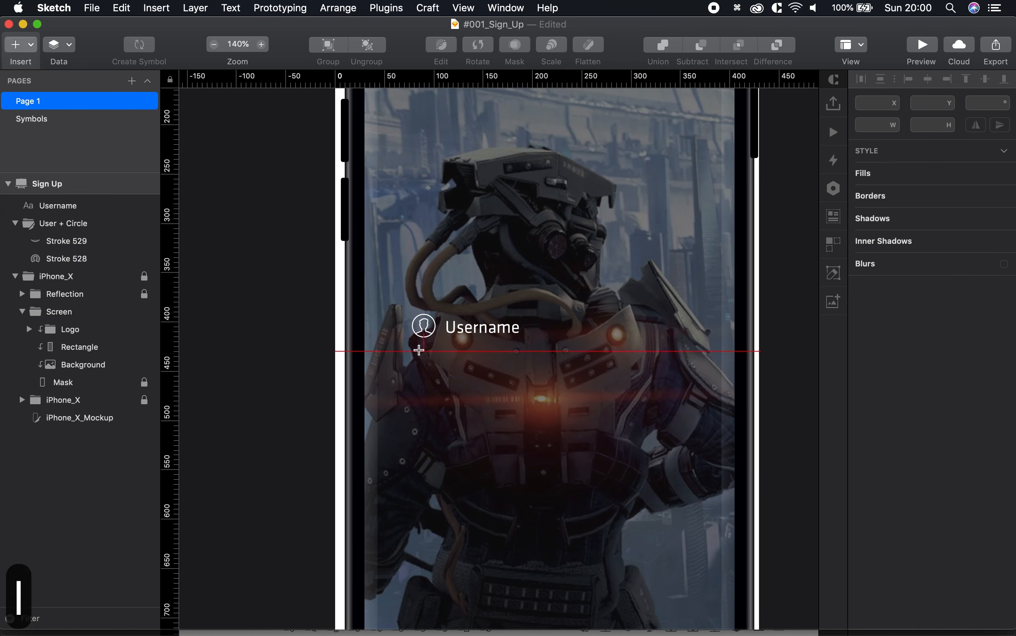
drag(413, 347, 657, 351)
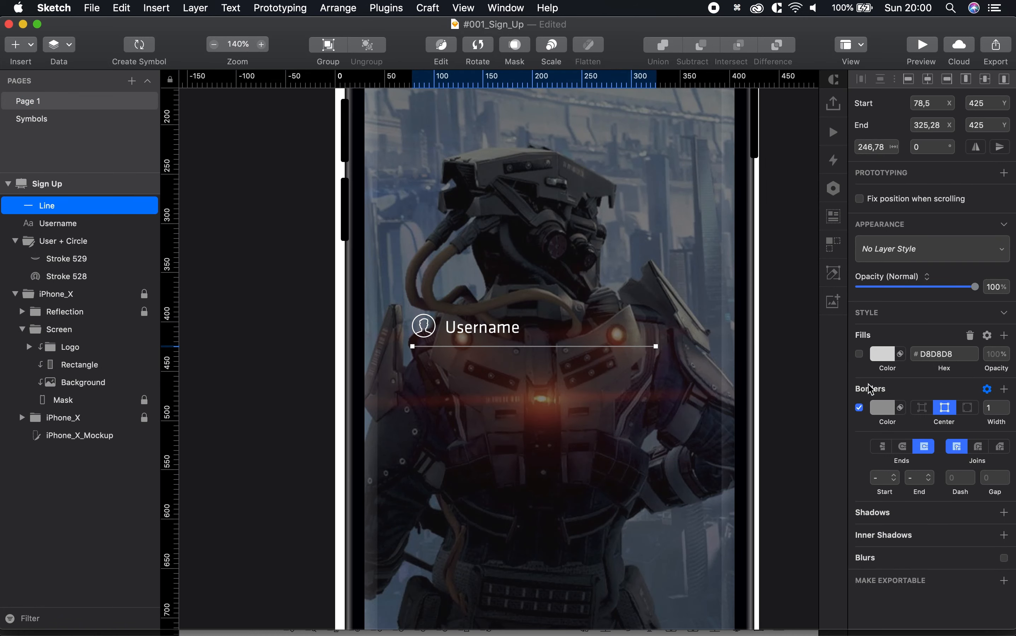
- Change the underline's border colour to white and its border width to 2
click(879, 404)
drag(889, 486, 815, 421)
click(966, 362)
click(1004, 405)
click(522, 393)
- Give the white underline rounded end caps
scroll(414, 357, up, 8)
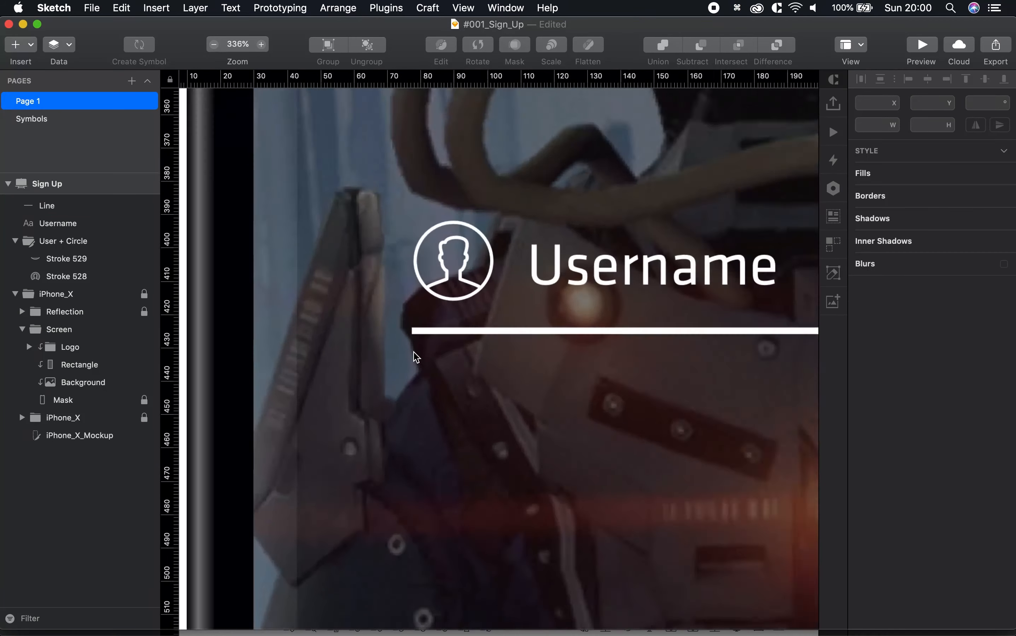
scroll(415, 354, up, 8)
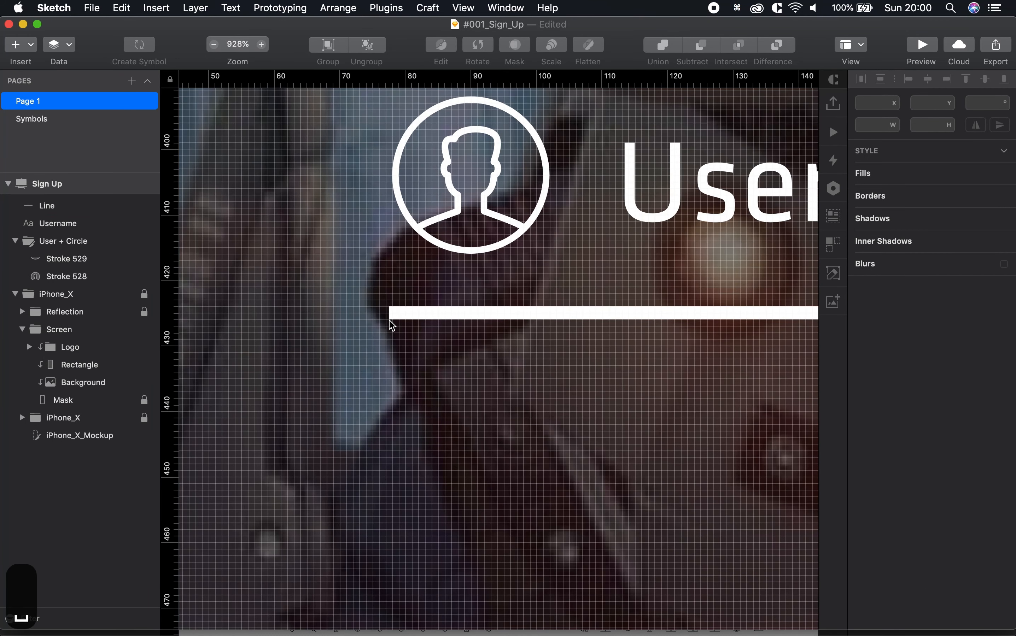
click(481, 315)
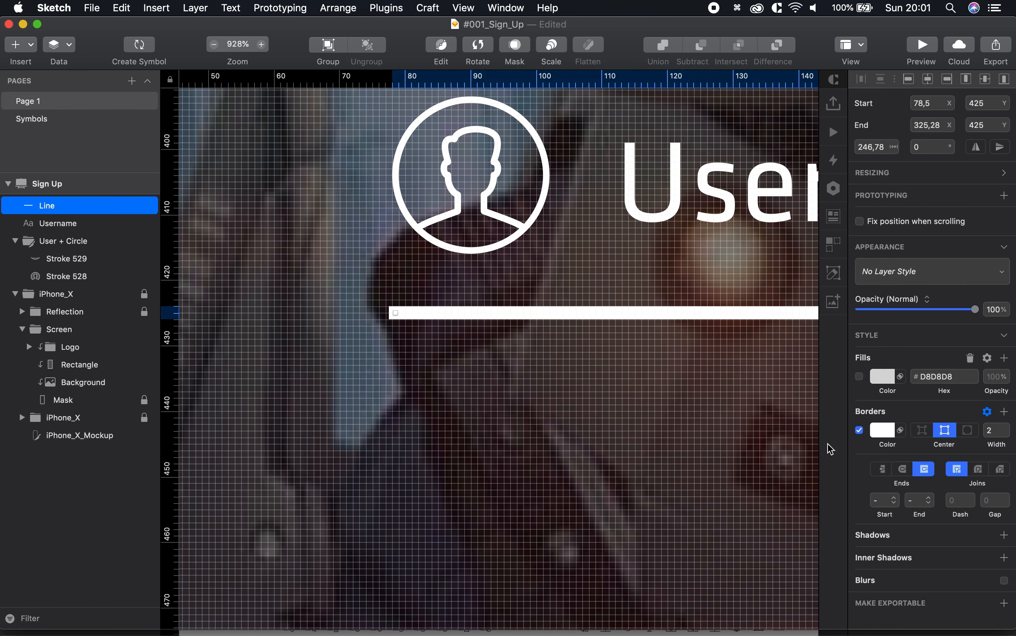
click(901, 470)
click(556, 472)
- Reposition the underline 10 px below the User + Circle icon, at Y 426
scroll(556, 472, down, 7)
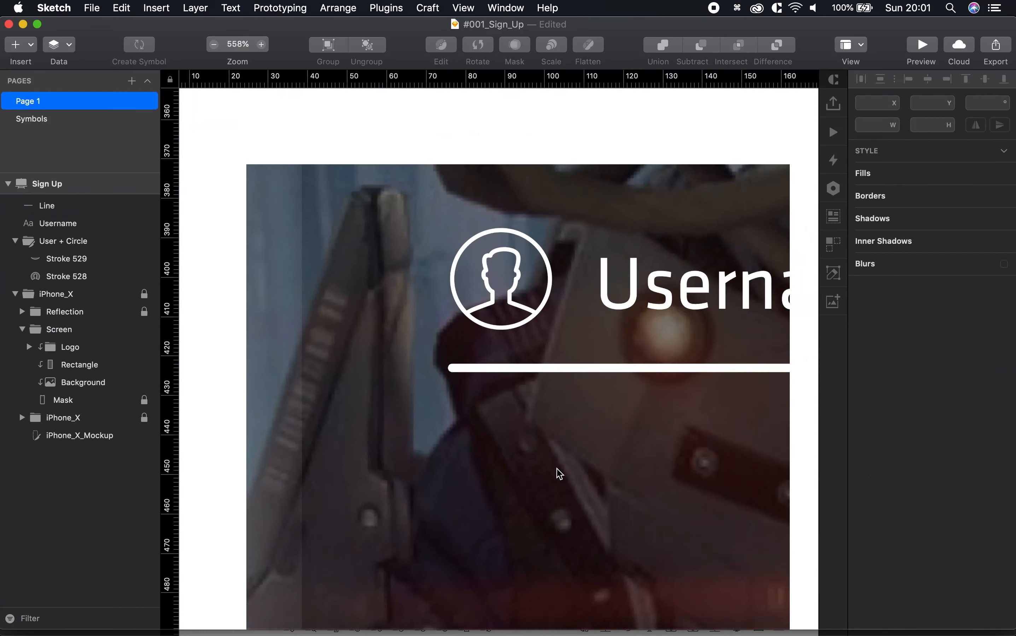
scroll(557, 468, down, 3)
key(space)
drag(650, 501, 418, 454)
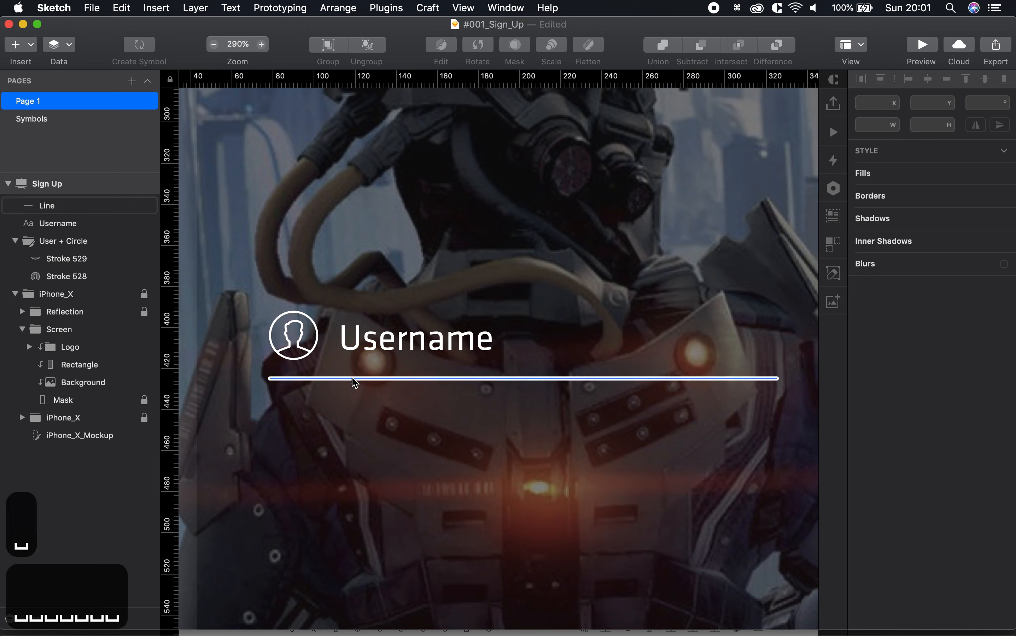
click(319, 381)
drag(314, 381, 317, 363)
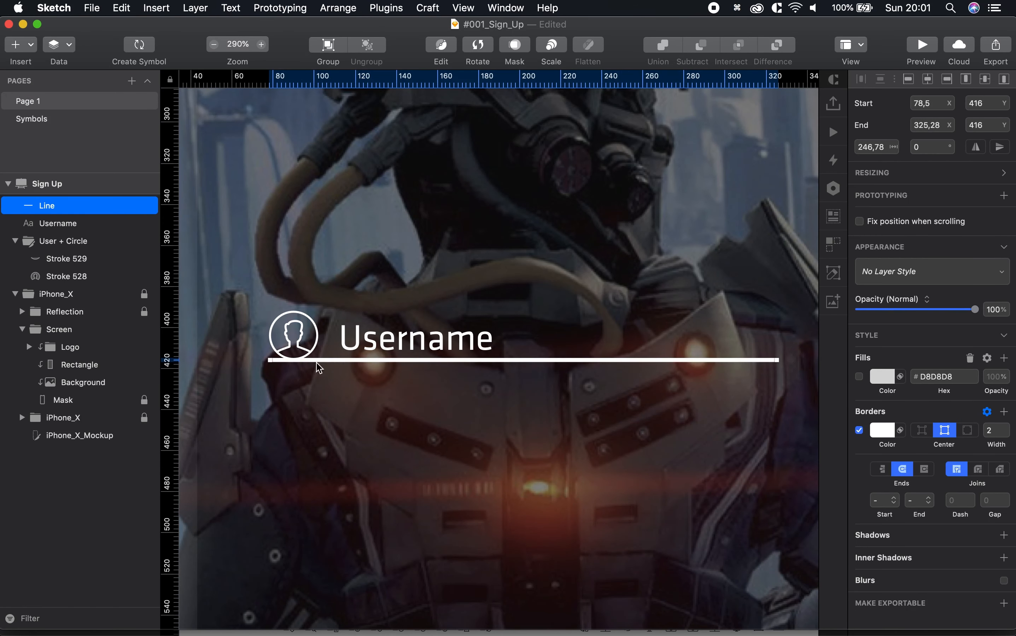
key(shift+Down)
click(313, 408)
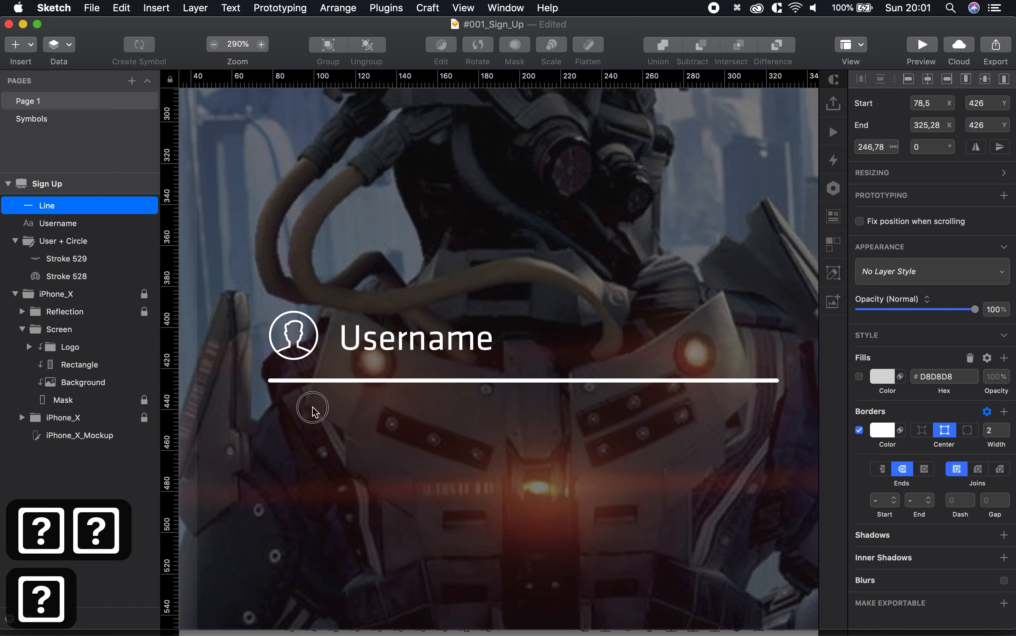
click(283, 382)
shift+click(298, 347)
click(305, 428)
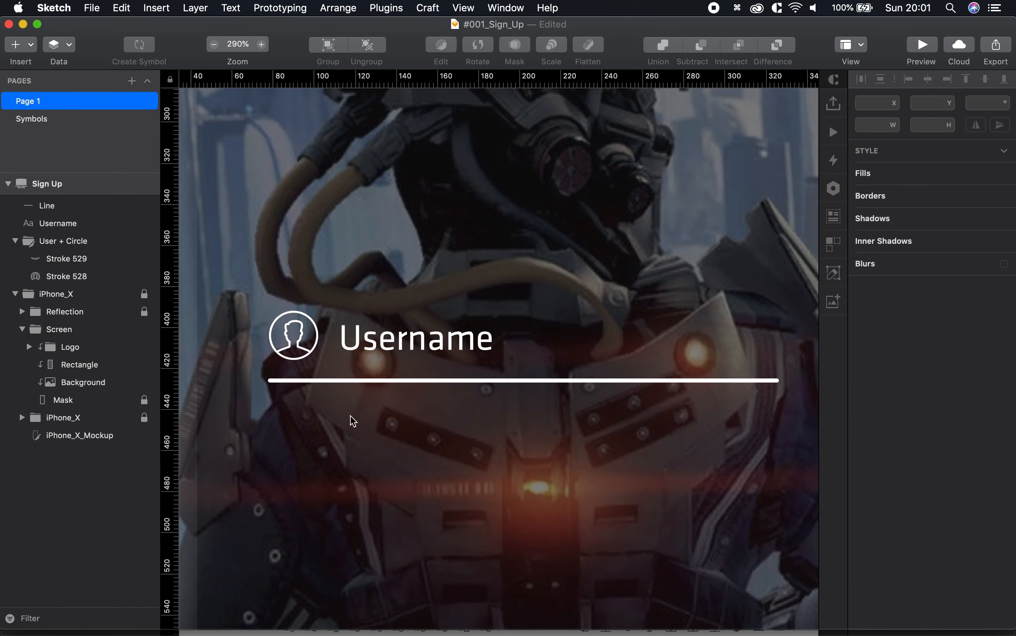
- Extend the underline's right end to about the right edge of the KILLZONE logo, making it about 277 px long
scroll(383, 460, down, 8)
key(space)
drag(397, 462, 395, 424)
click(436, 387)
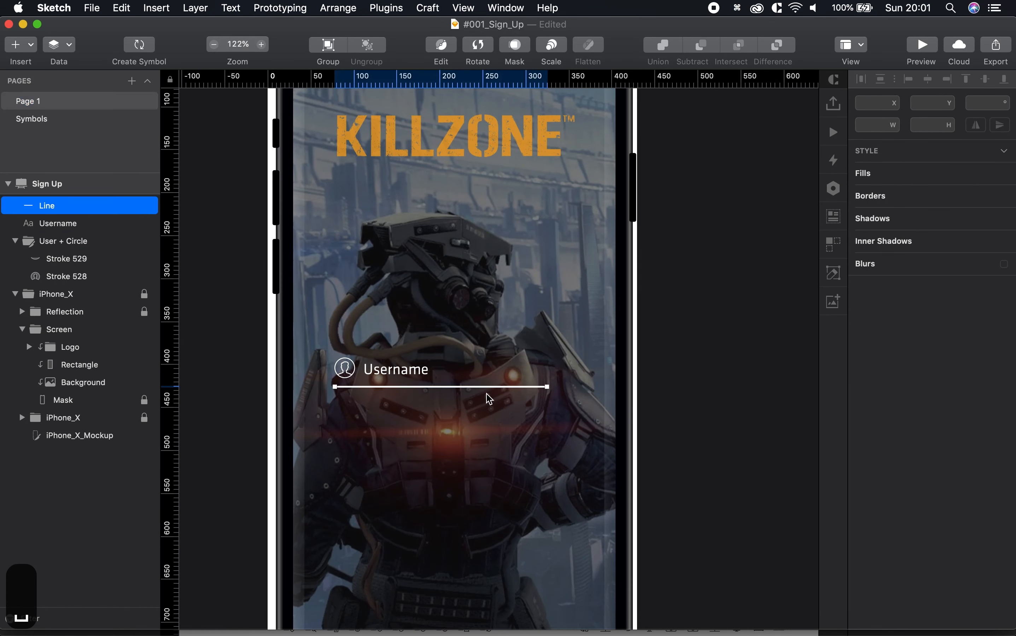
drag(547, 386, 572, 387)
key(Escape)
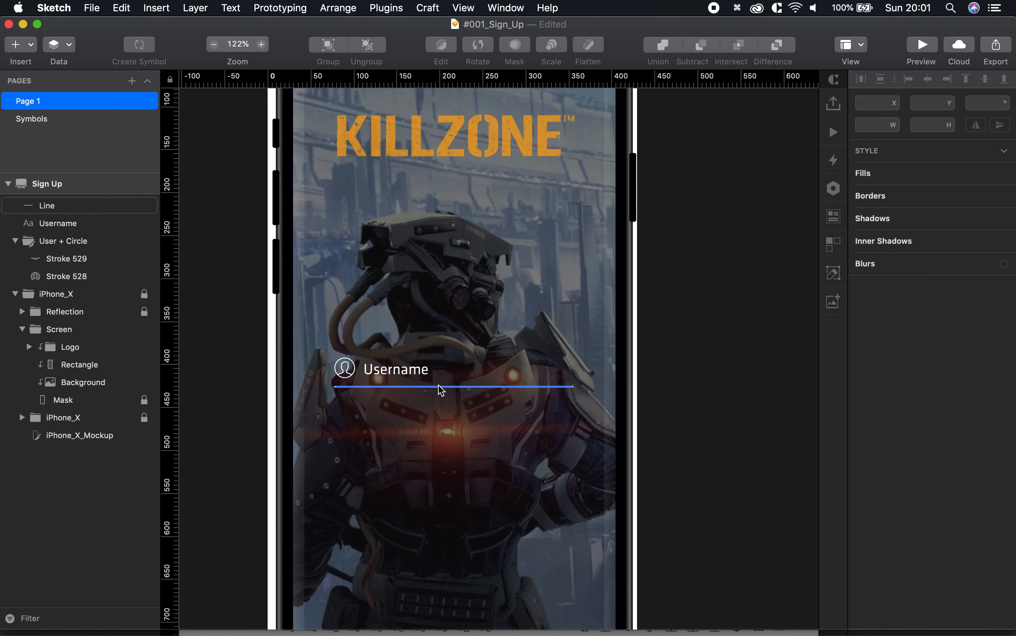
- Nudge the underline, Username label and User + Circle icon together slightly to the right, starting at about X 79
click(440, 387)
shift+click(381, 371)
shift+click(345, 369)
drag(390, 373, 391, 372)
key(Escape)
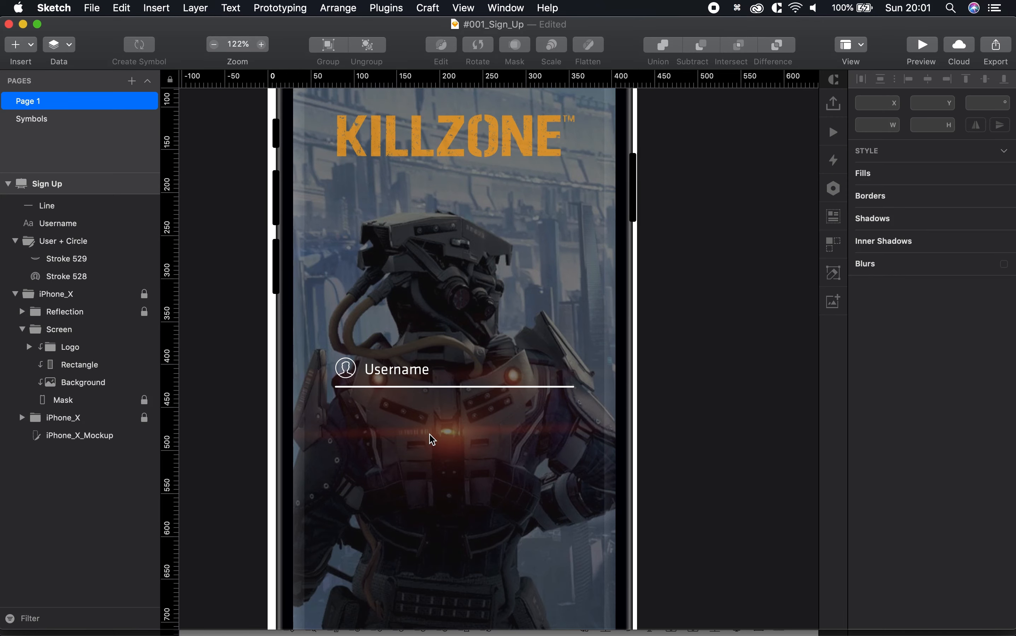
- Group the User + Circle icon, Username label and underline, and rename the group Username
scroll(432, 440, up, 5)
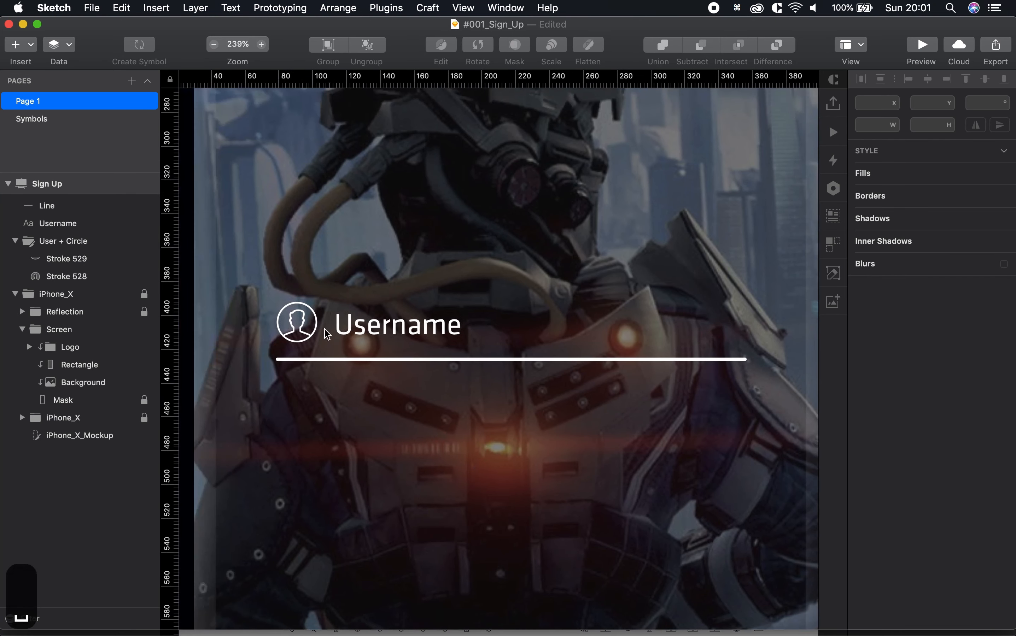
click(345, 368)
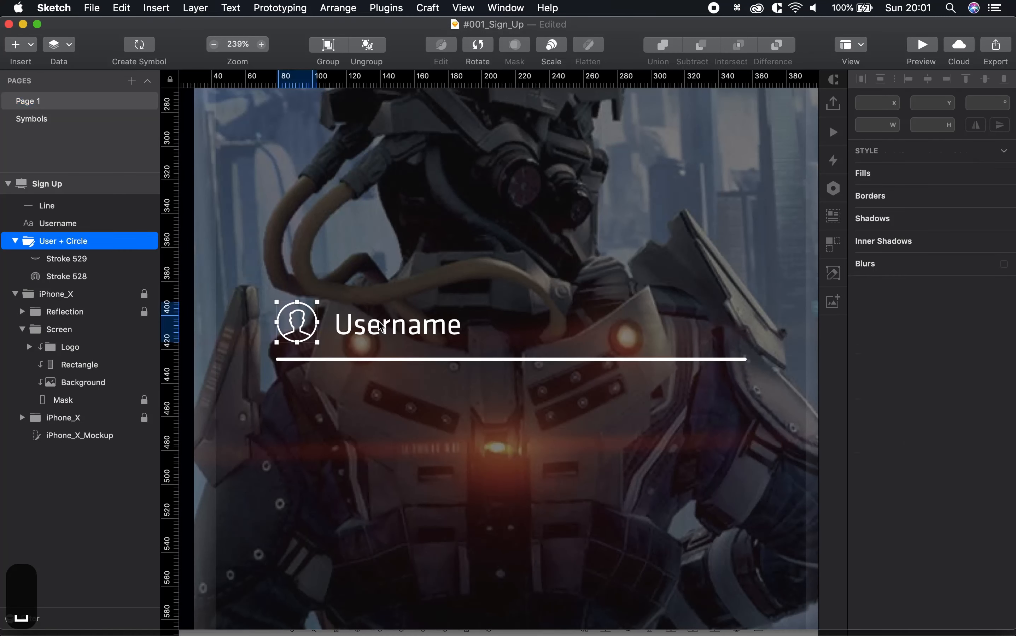
shift+click(380, 326)
shift+click(397, 360)
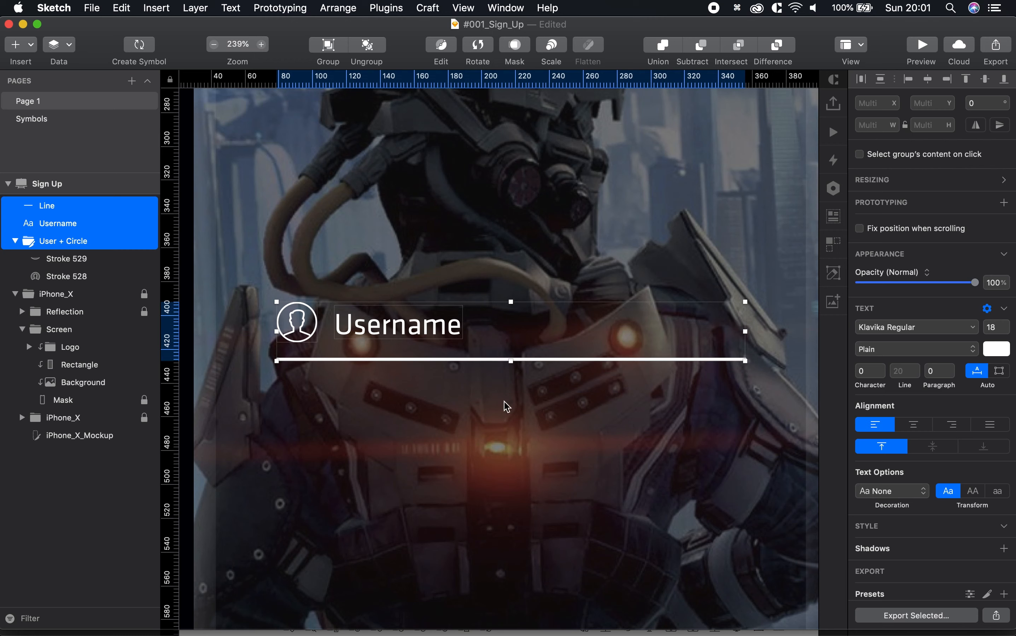
key(cmd+g)
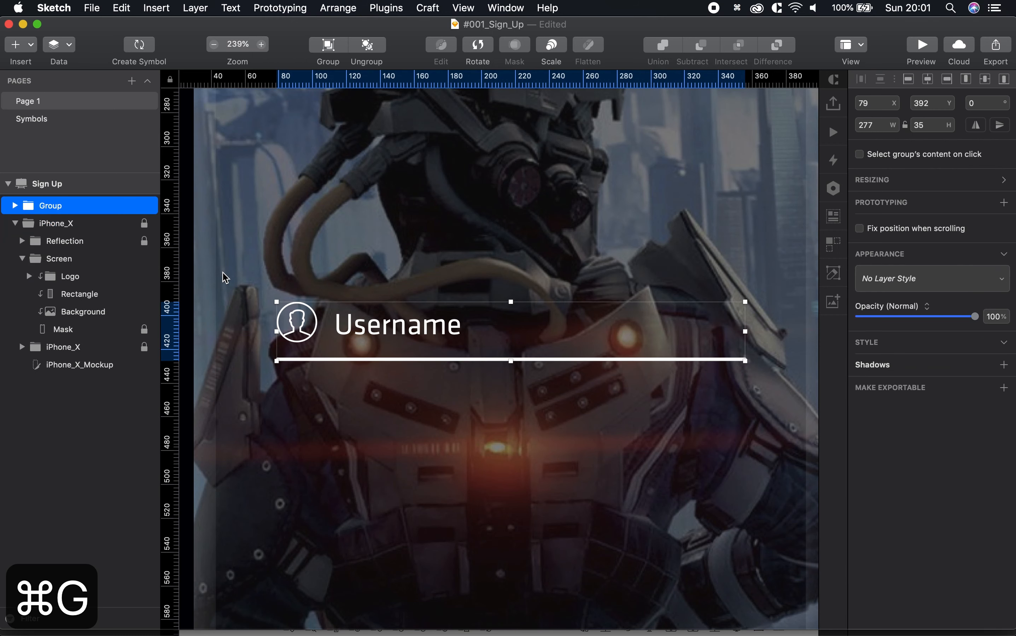
double_click(48, 206)
text(Username)
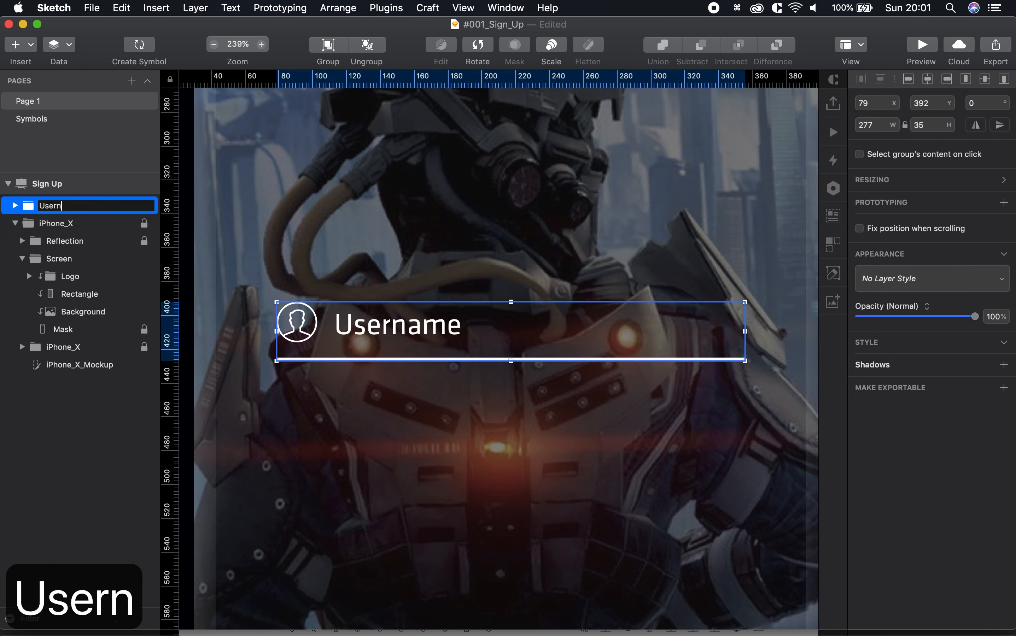
key(Return)
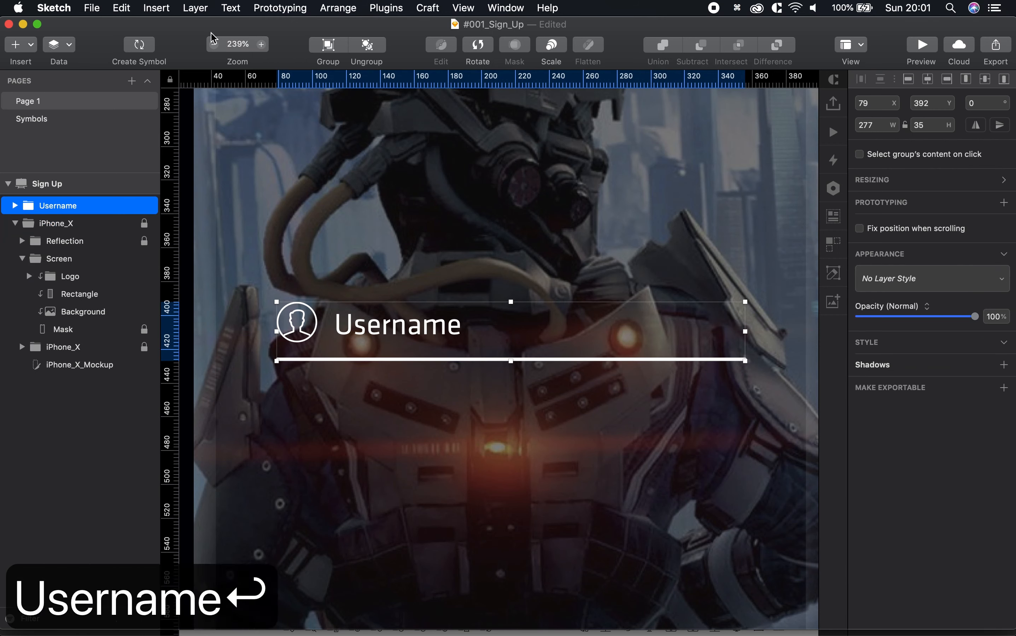
- Create a symbol named Input from the Username group and send it to the Symbols page
click(142, 44)
text(Inpiut)
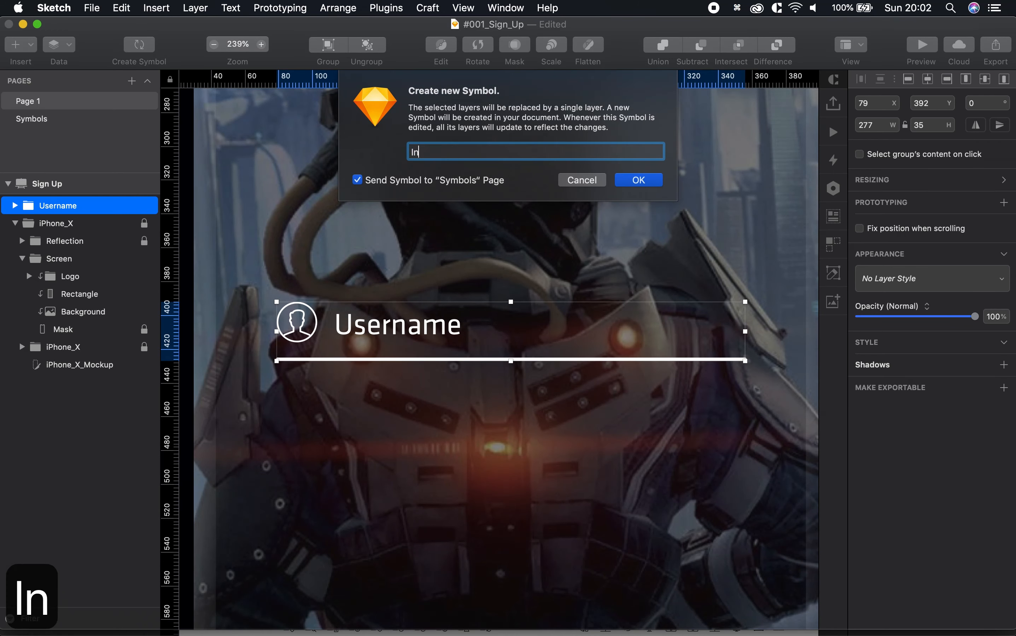
key(BackSpace)
key(BackSpace)
key(BackSpace)
text(ut)
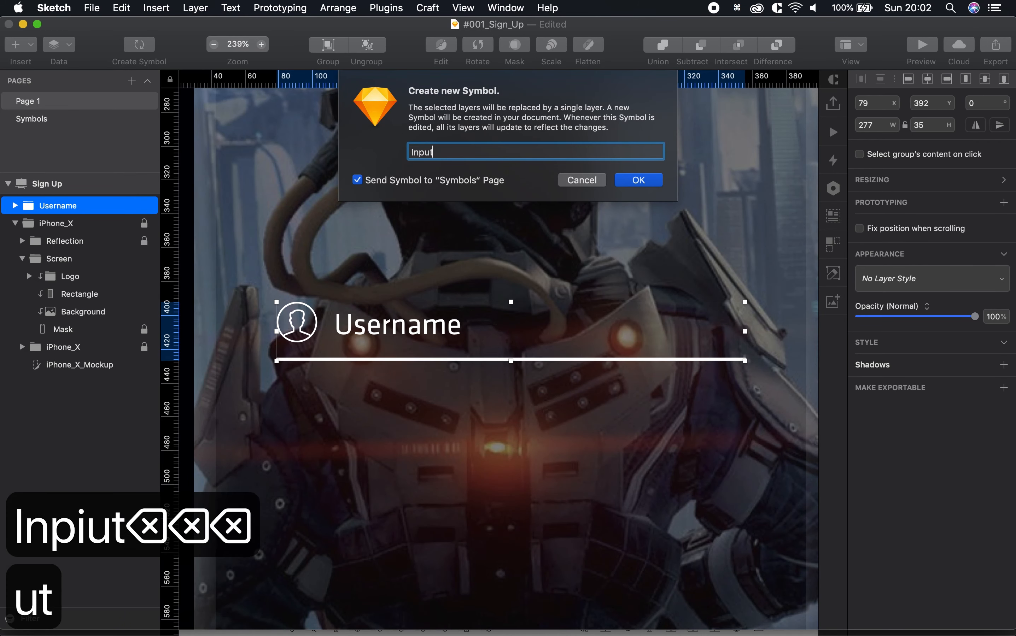
key(Return)
- On the Symbols page, enable the Input symbol's background color and set it to dark grey
double_click(381, 314)
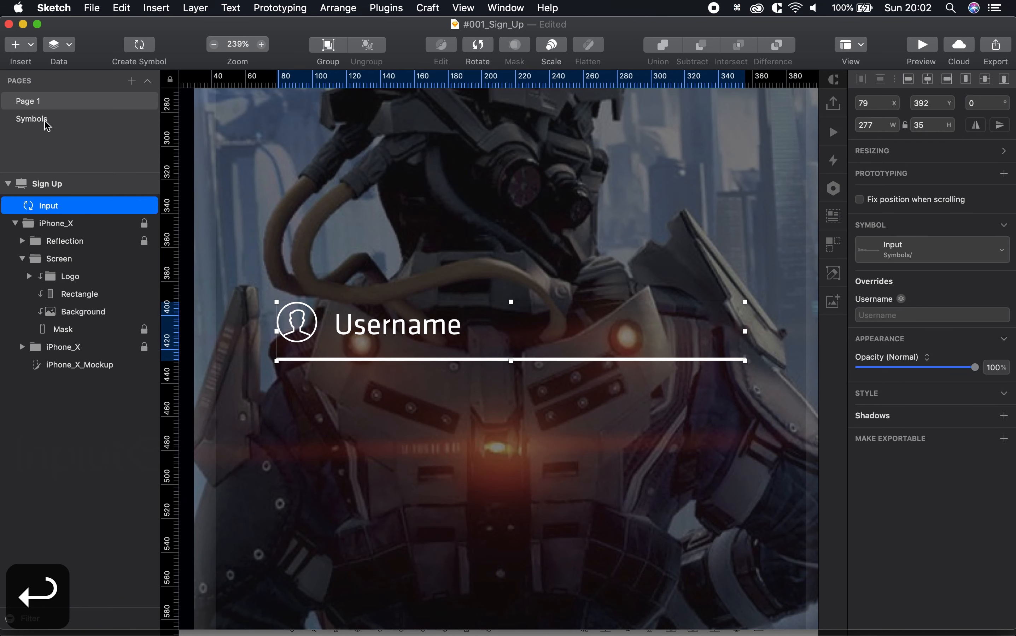
scroll(367, 391, up, 2)
key(space)
drag(356, 394, 412, 407)
scroll(404, 387, up, 5)
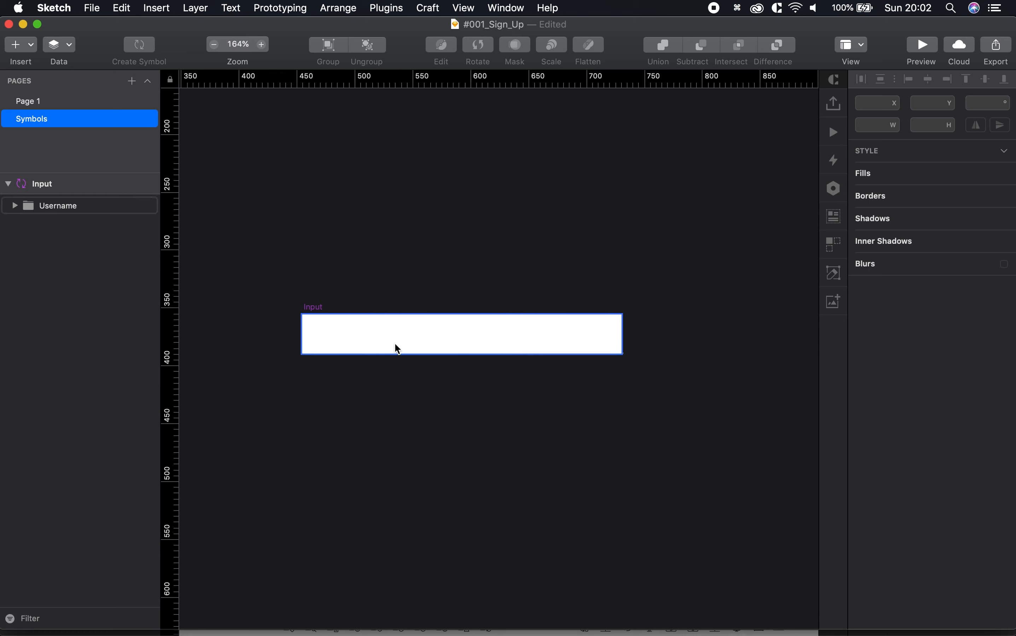
click(326, 310)
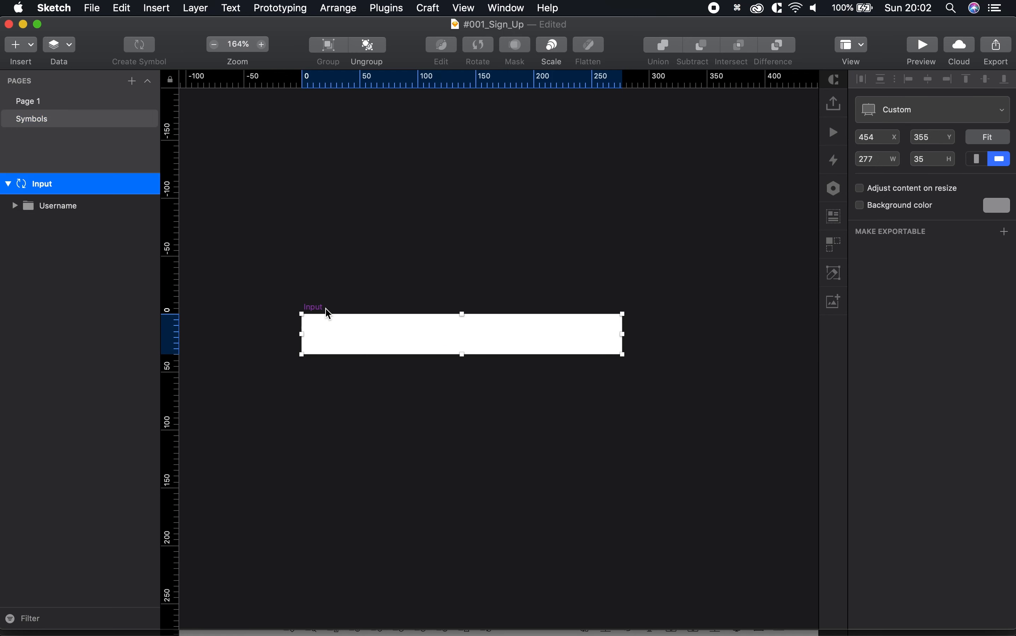
click(892, 210)
click(997, 205)
drag(872, 269, 854, 316)
click(742, 416)
- Create a symbol named Icon / Username from the User + Circle group inside the Input symbol
scroll(347, 373, up, 2)
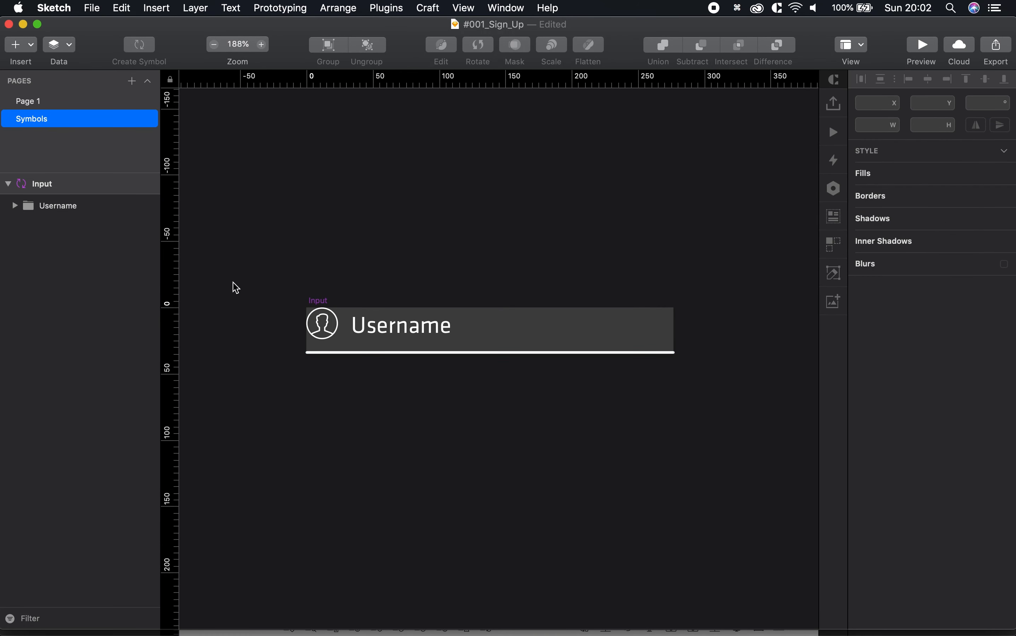
click(14, 205)
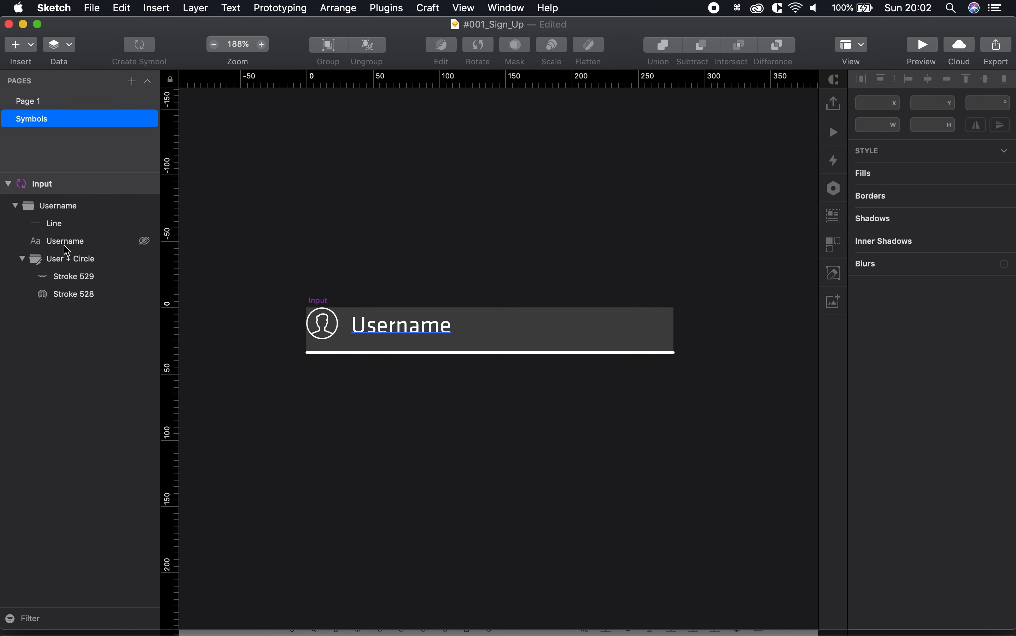
click(69, 259)
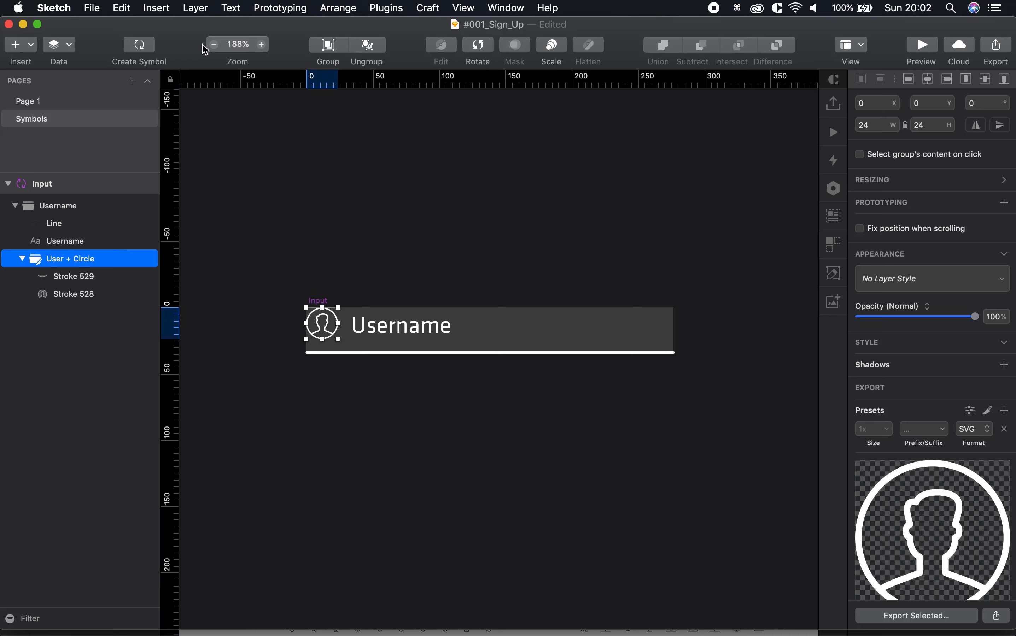
click(141, 44)
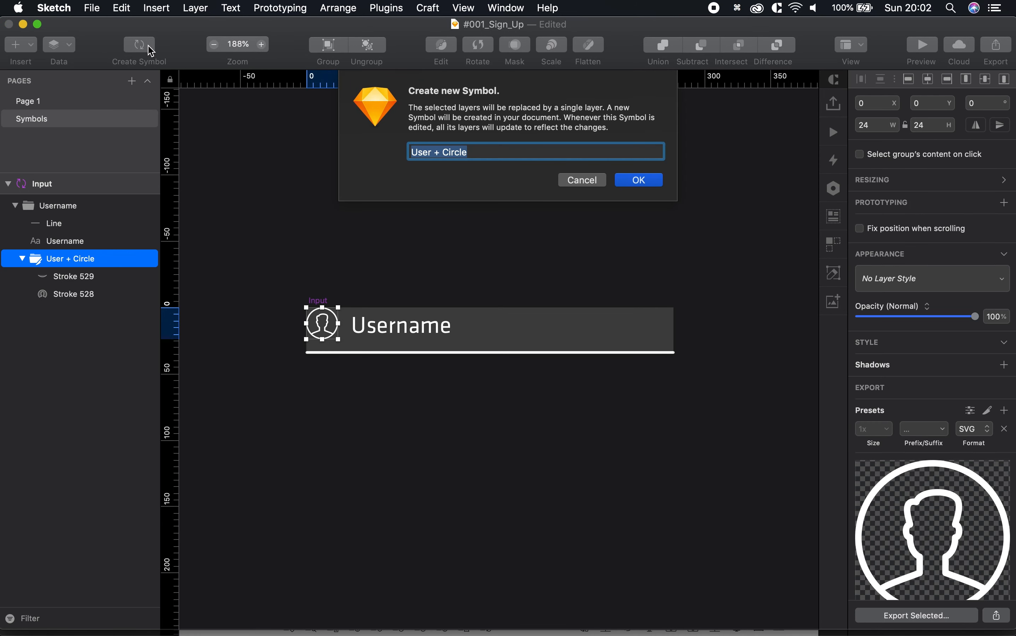
text(Icon )
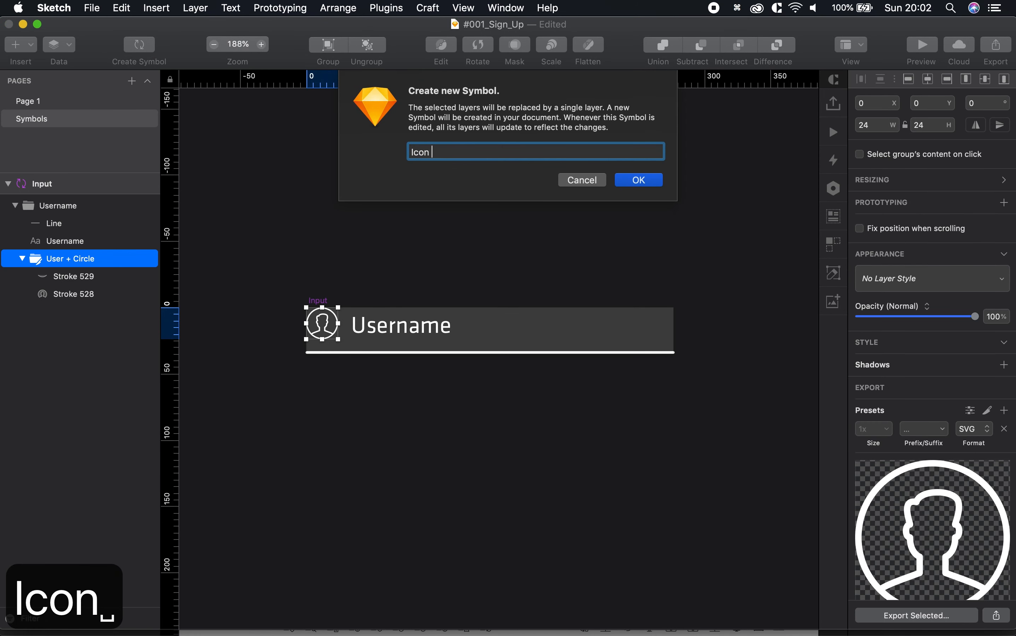
text(/ Username)
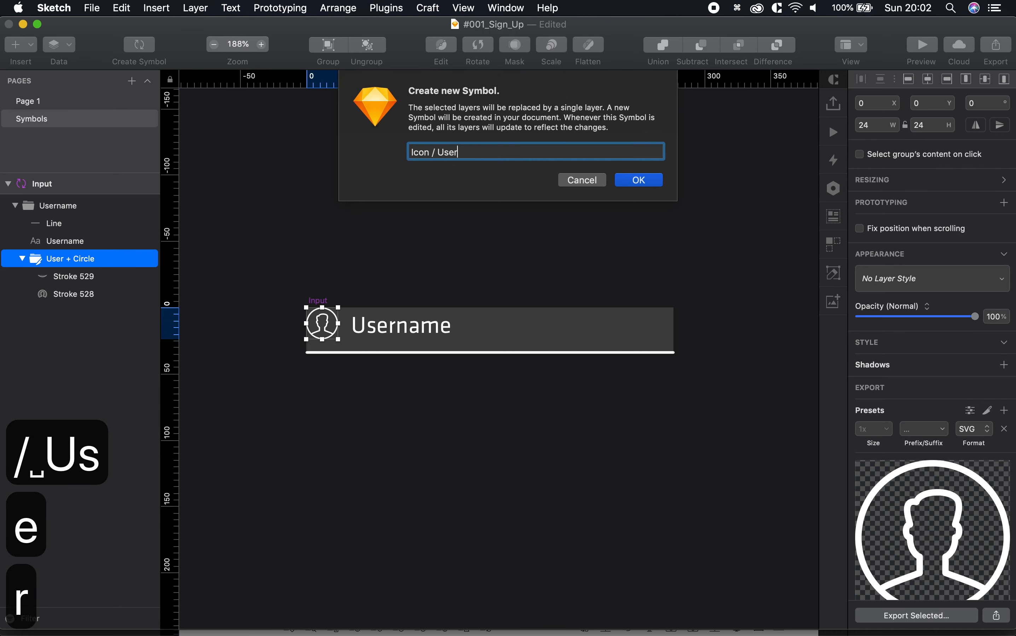
key(Return)
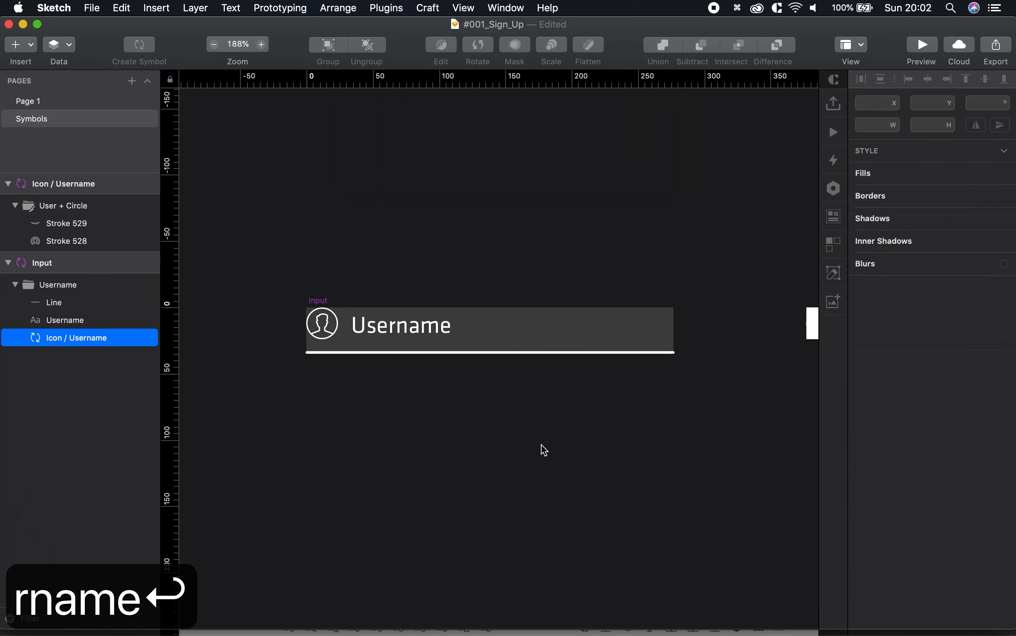
- Enable the Icon / Username symbol's background color and set it to dark grey
scroll(691, 272, right, 5)
key(space)
click(632, 298)
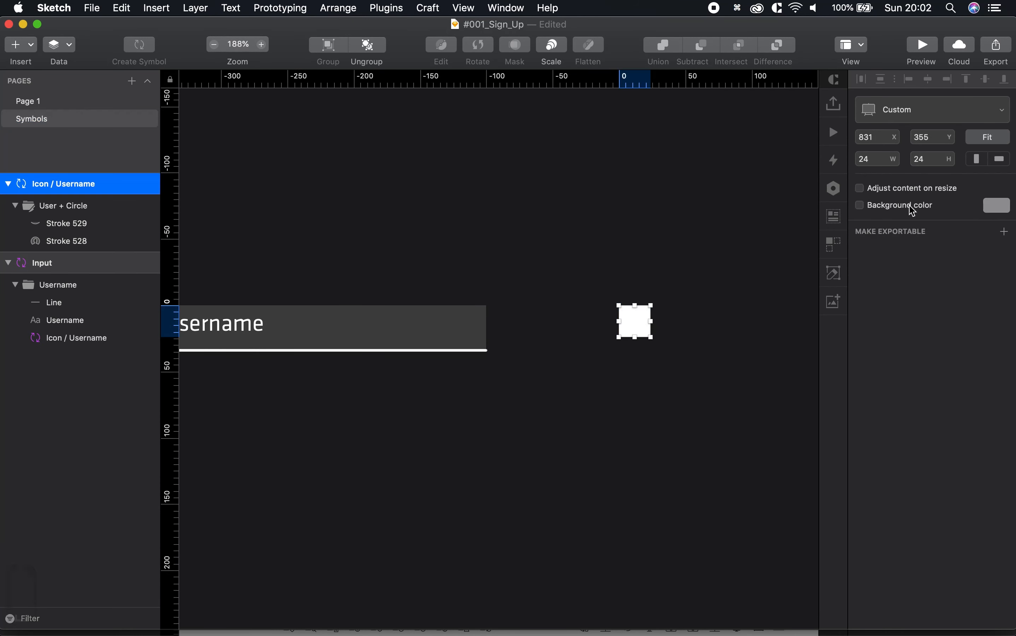
click(859, 206)
click(996, 206)
drag(873, 311, 855, 327)
click(697, 398)
key(space)
drag(517, 441, 607, 445)
scroll(568, 441, down, 4)
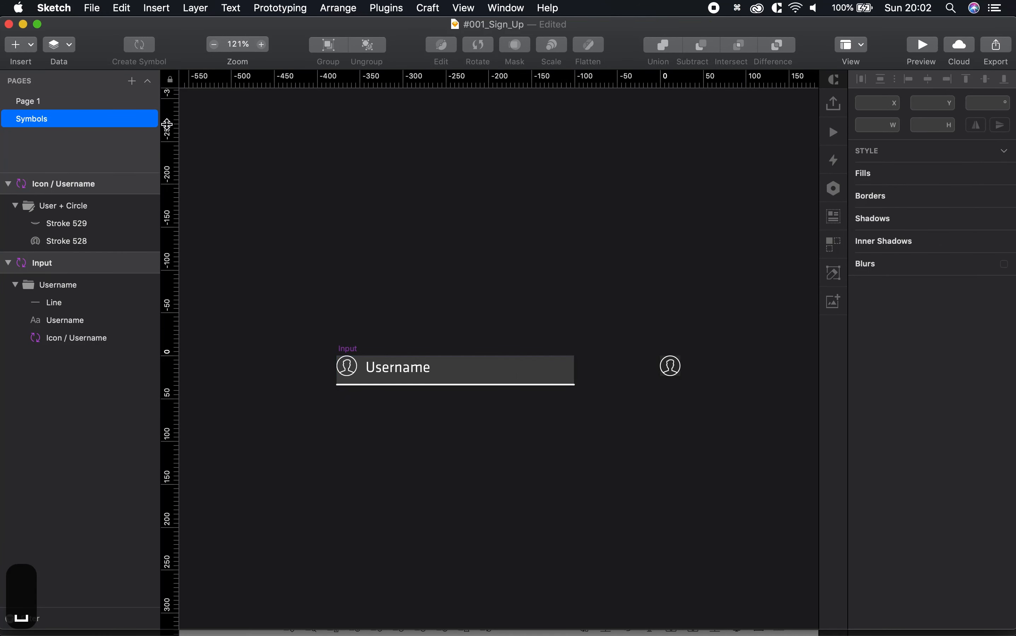
- Set the opacity of the Username text in the Input symbol to 80%
scroll(442, 345, up, 3)
key(space)
drag(347, 445, 379, 418)
click(430, 358)
drag(978, 287, 951, 291)
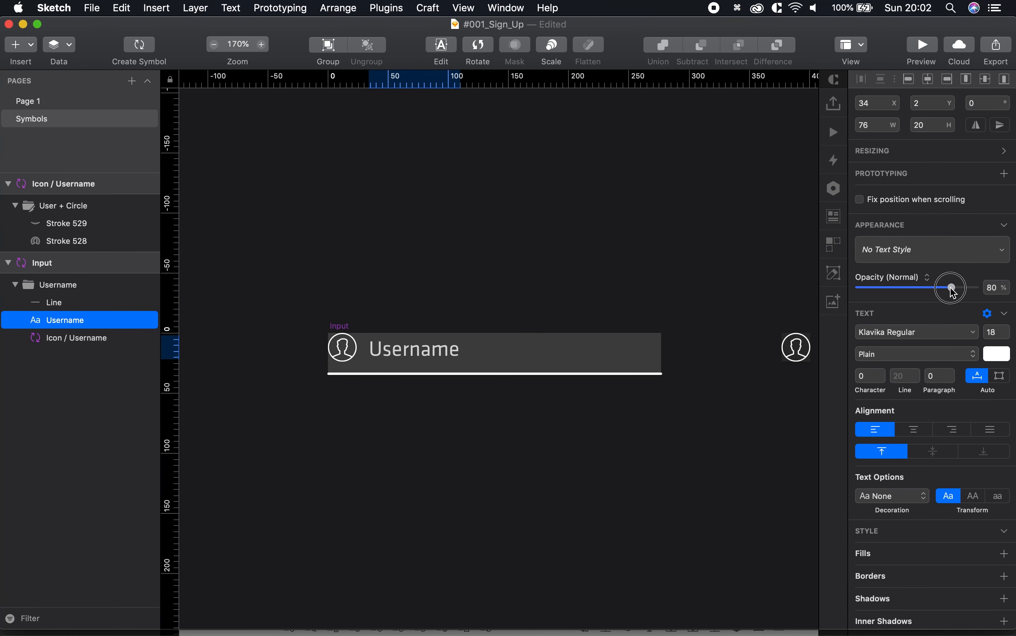
- On Page 1, set the opacity of the Input instance on the Sign Up screen to 80%
click(125, 116)
click(29, 101)
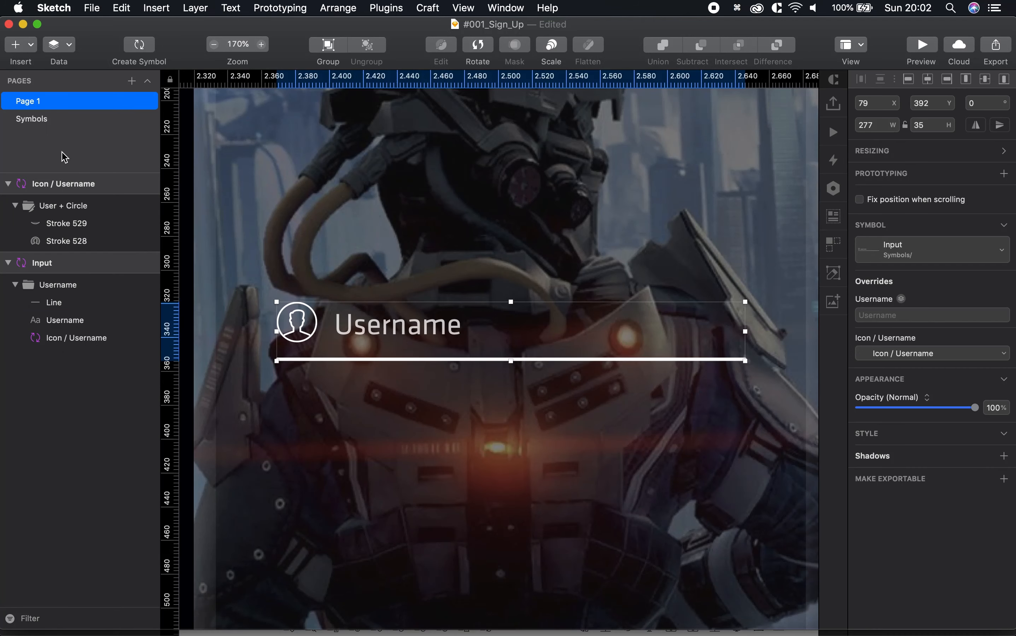
click(395, 249)
click(380, 344)
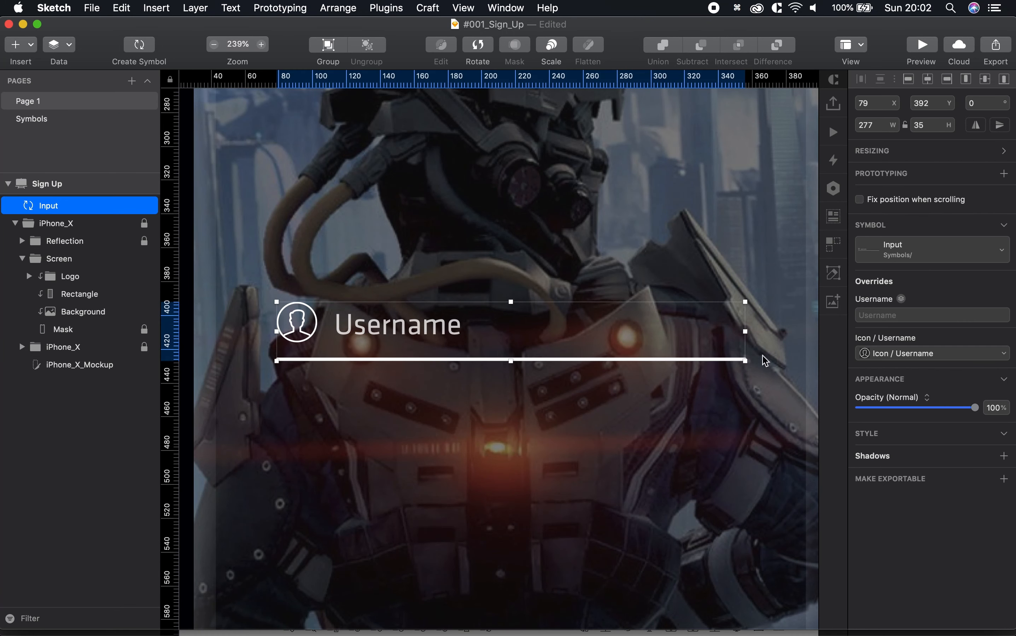
drag(974, 408, 949, 411)
click(484, 434)
scroll(485, 431, down, 3)
scroll(485, 432, down, 5)
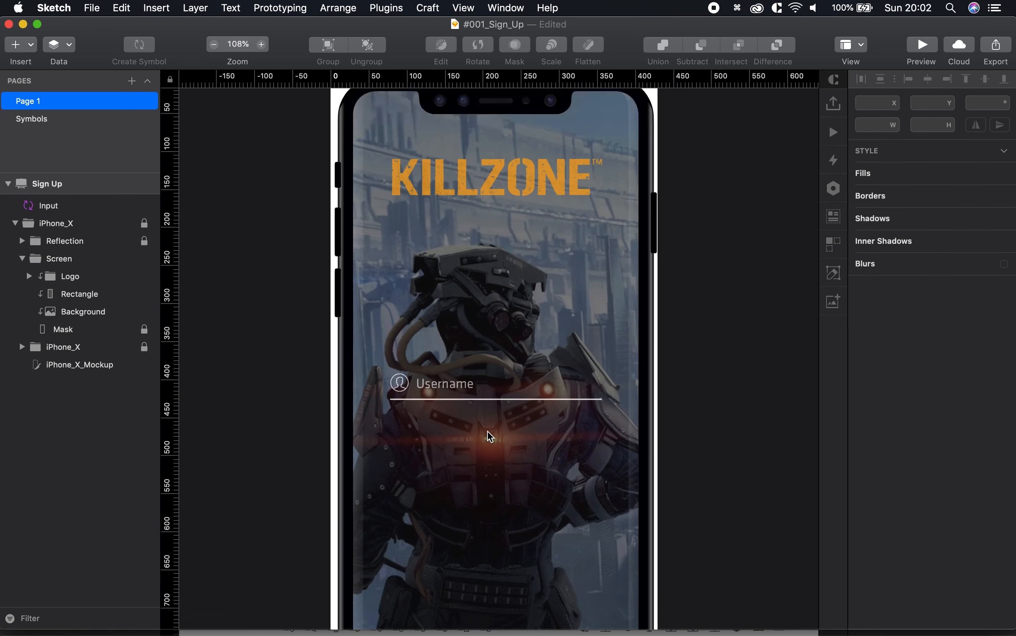
- Duplicate the Input instance directly below the original and move the copy down to Y 447
scroll(469, 410, down, 2)
click(449, 367)
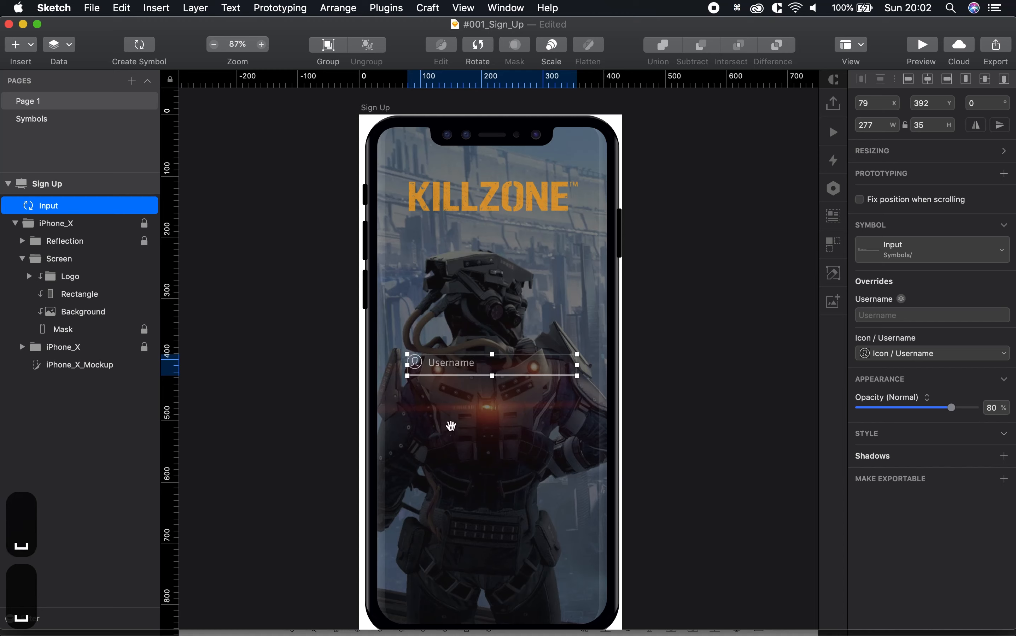
scroll(459, 425, up, 2)
alt+drag(439, 349, 437, 379)
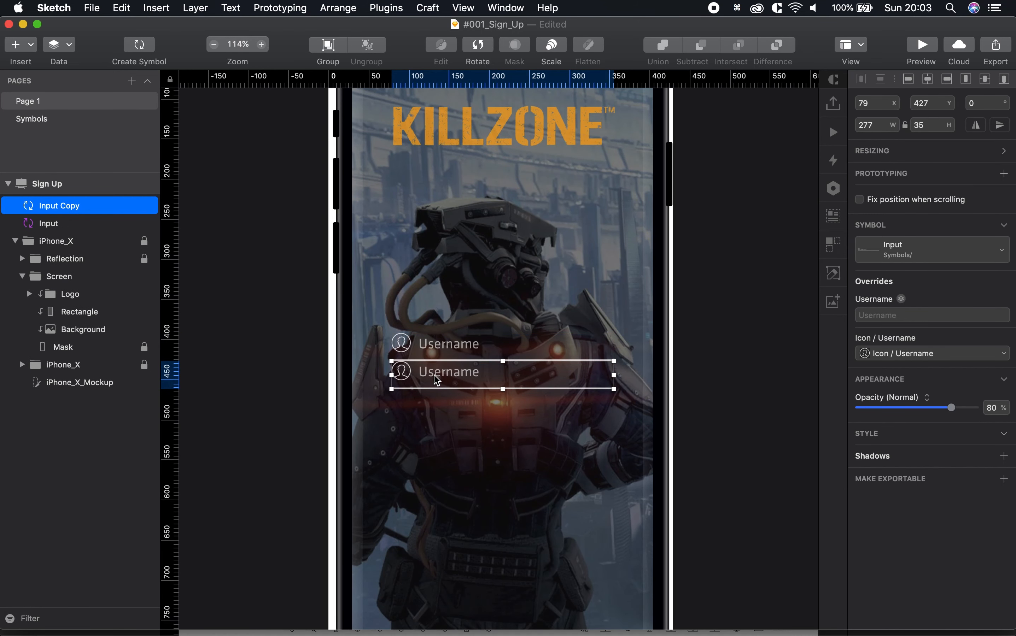
click(451, 429)
mouse_move(439, 378)
mouse_down()
mouse_move(440, 398)
mouse_move(441, 383)
mouse_up()
key(shift+Down)
key(shift+Down)
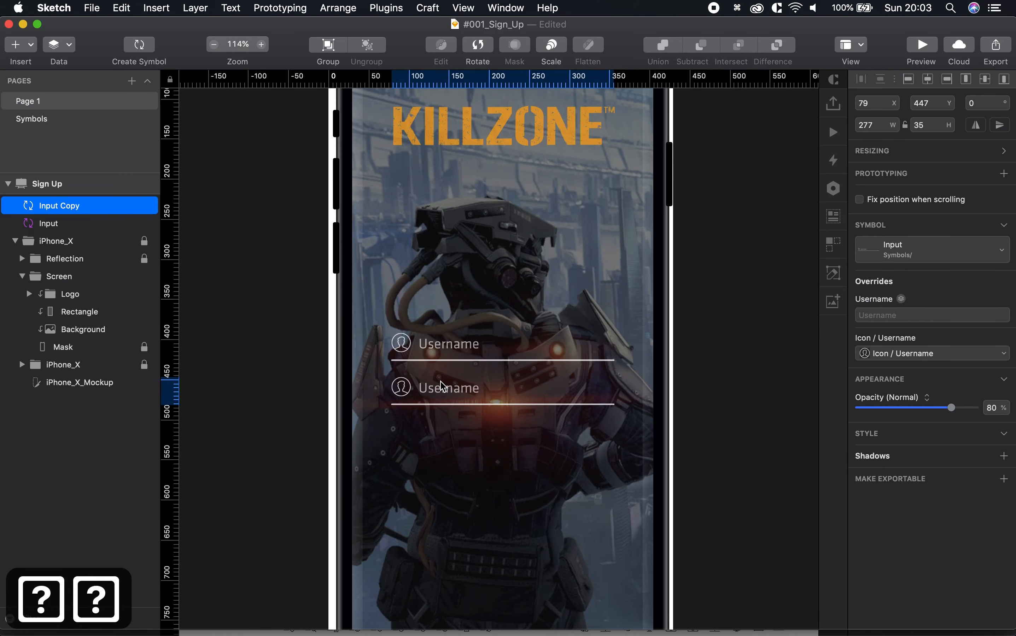
click(466, 435)
- Override the label text of the second input field with Password
scroll(468, 435, up, 3)
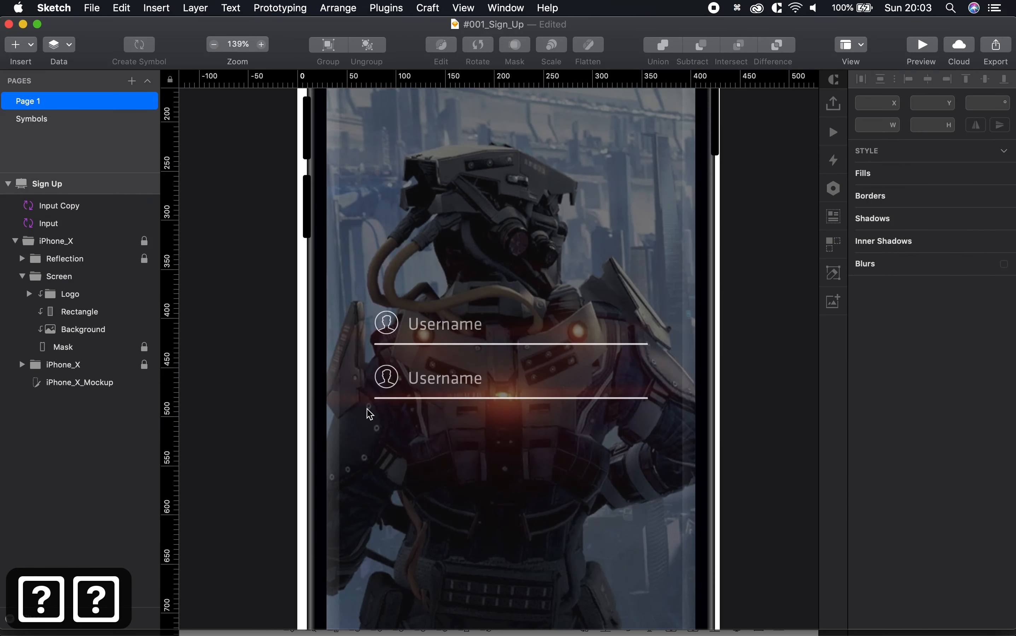
click(427, 387)
click(900, 315)
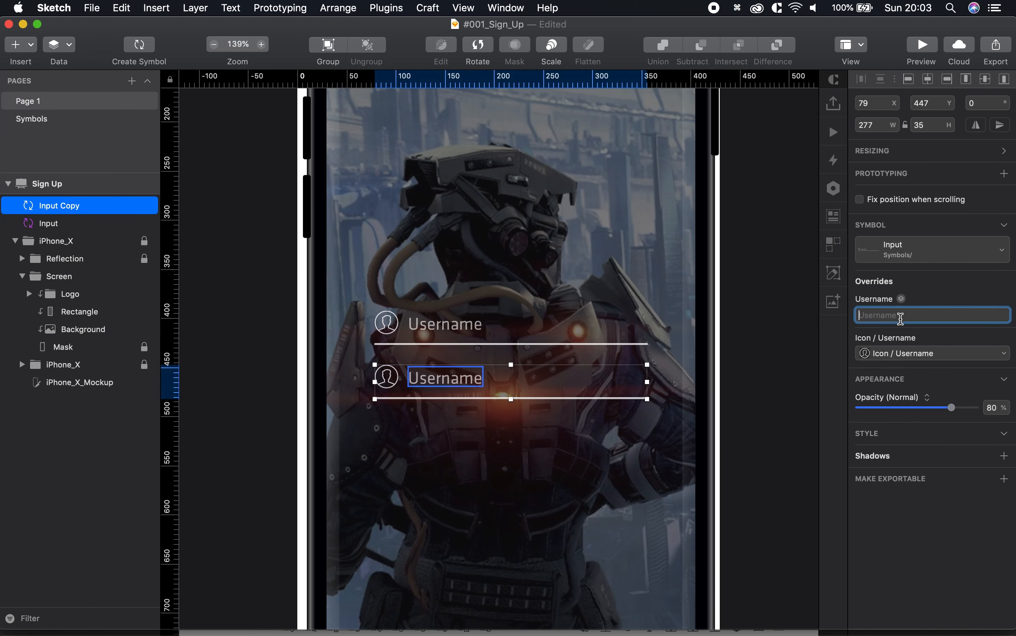
text(Passw)
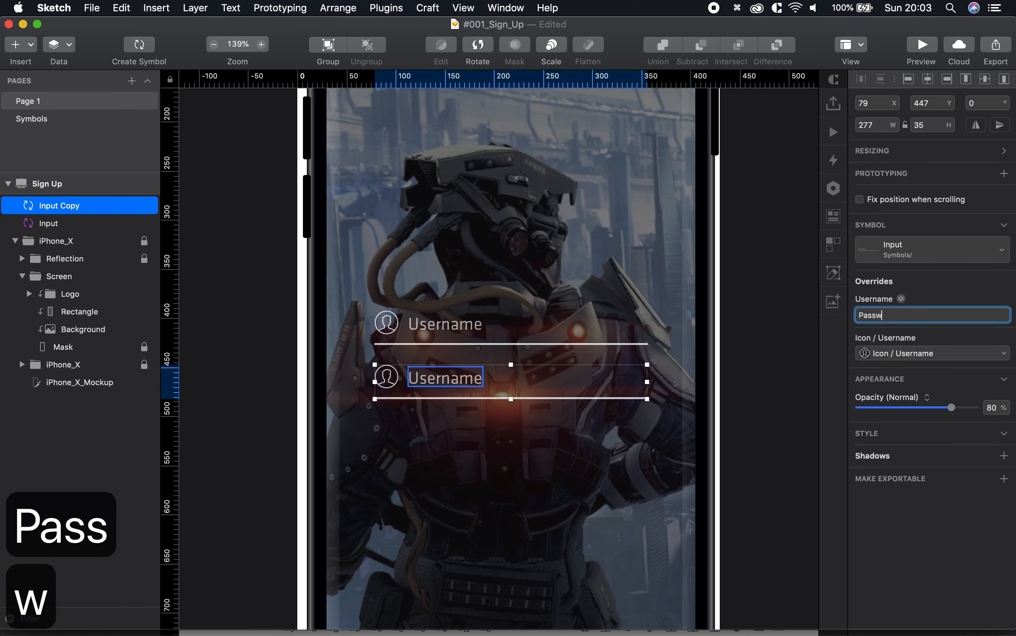
text(ord)
key(Return)
key(Escape)
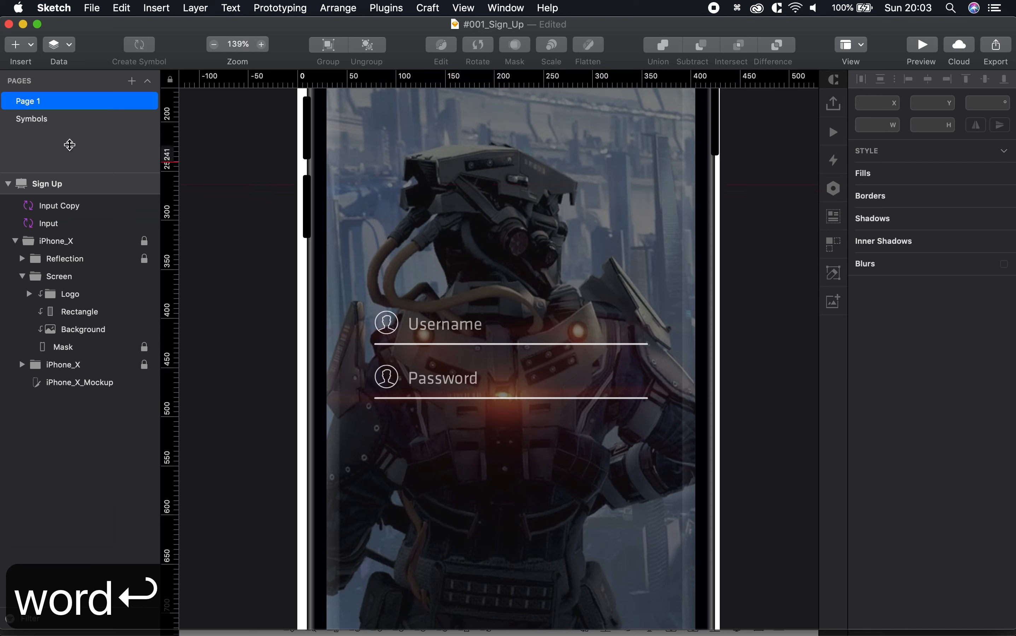
- On the Symbols page, duplicate the Icon / Username symbol to its right and delete the user icon from the copy
click(63, 123)
scroll(467, 370, up, 5)
click(460, 272)
drag(460, 273, 560, 266)
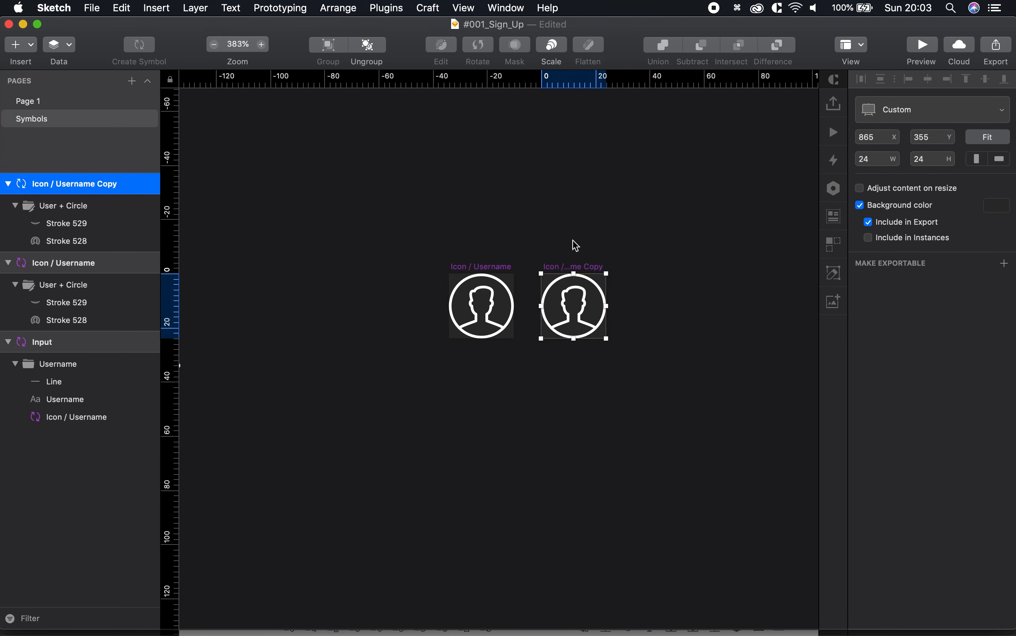
click(585, 312)
click(586, 312)
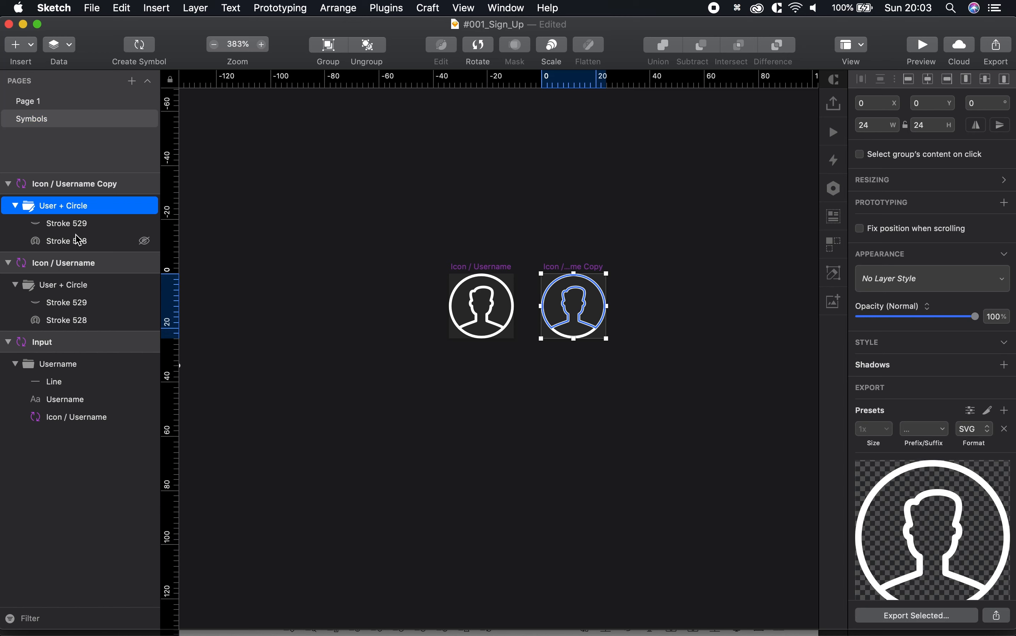
key(BackSpace)
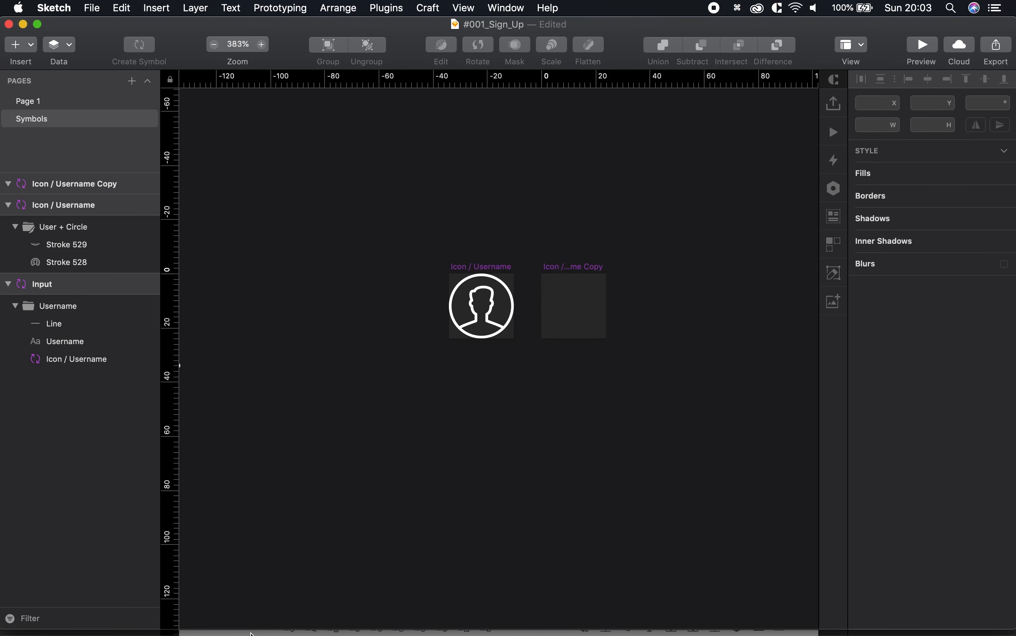
- Copy the first padlock icon of the Lock set in Streamline-All.sketch into the empty Icon / Username Copy symbol
click(221, 634)
key(space)
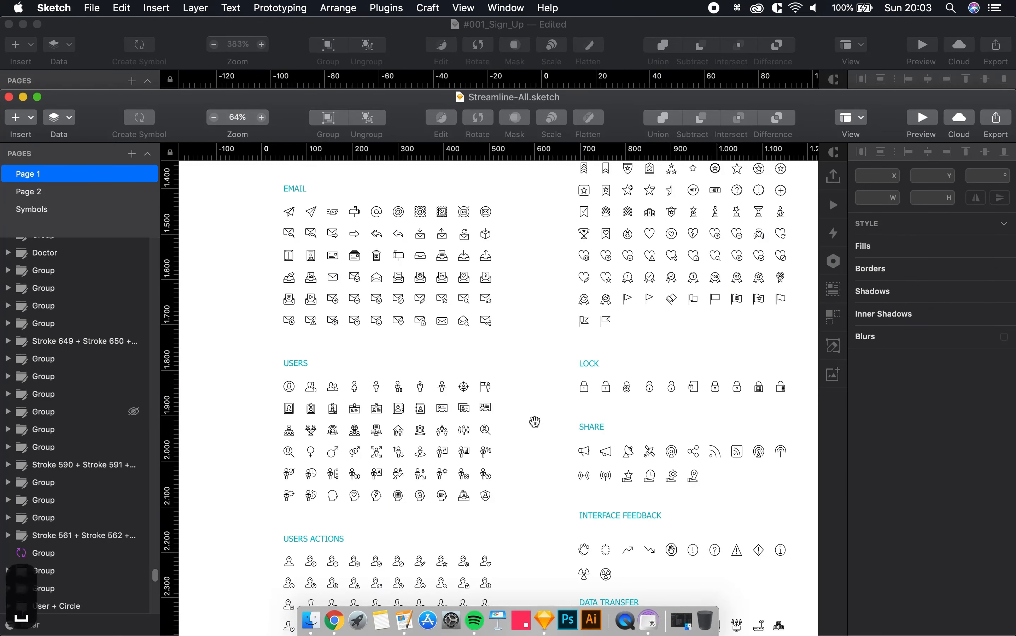
drag(534, 421, 528, 383)
drag(536, 305, 502, 294)
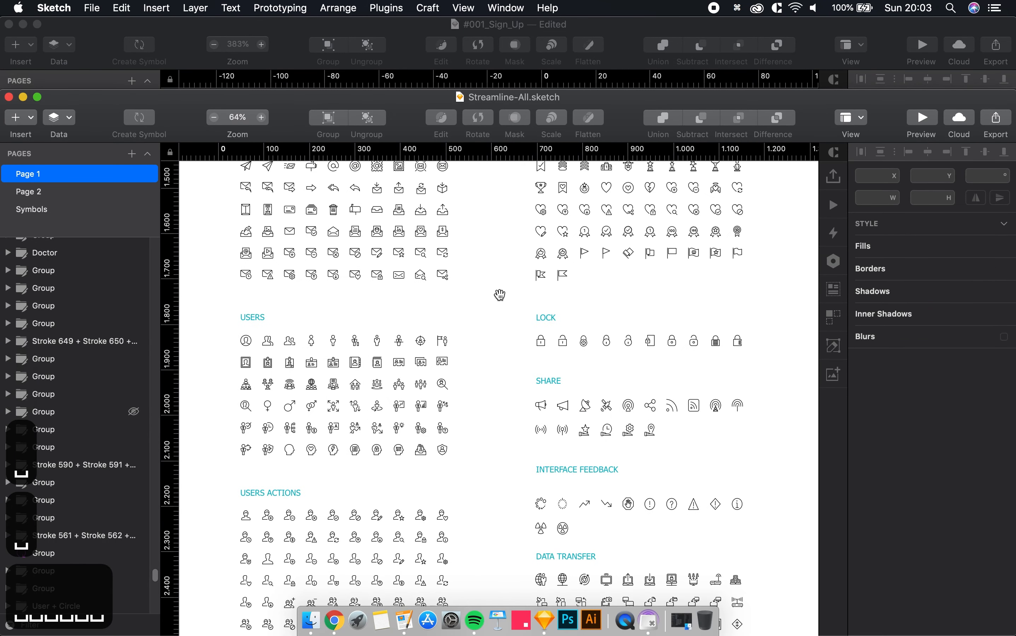
click(541, 343)
key(super+c)
click(122, 38)
click(569, 308)
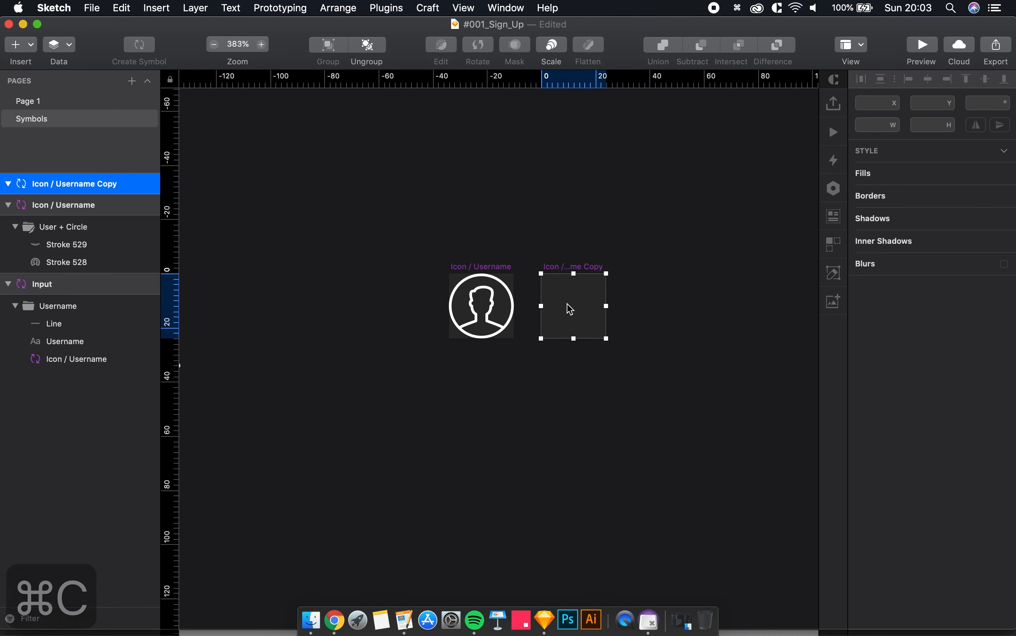
key(super+v)
- Duplicate the padlock symbol to its right at X 899 and rename the duplicate Icon / Email
drag(572, 267, 659, 270)
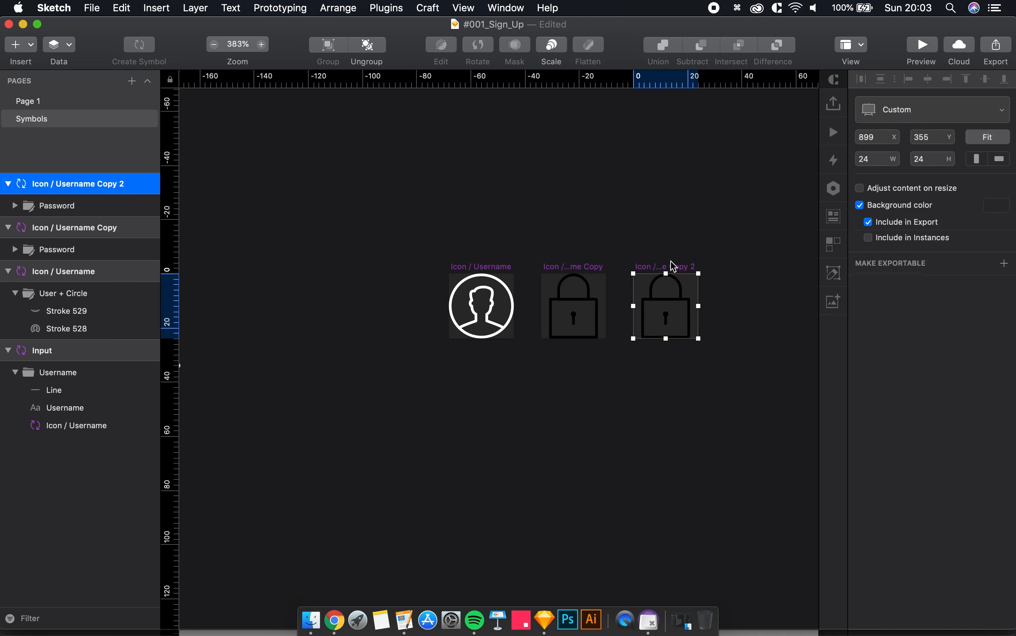
key(super+r)
key(BackSpace)
key(BackSpace)
key(BackSpace)
key(BackSpace)
key(BackSpace)
key(BackSpace)
key(BackSpace)
key(BackSpace)
key(BackSpace)
key(BackSpace)
key(BackSpace)
key(BackSpace)
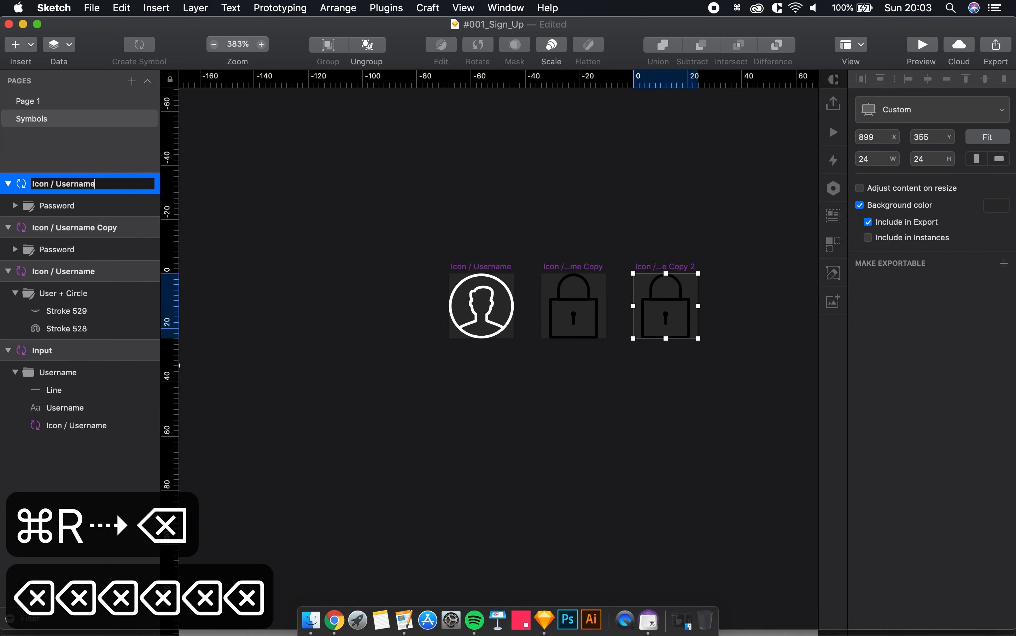
key(BackSpace)
key(BackSpace)
key(BackSpace)
text(Email)
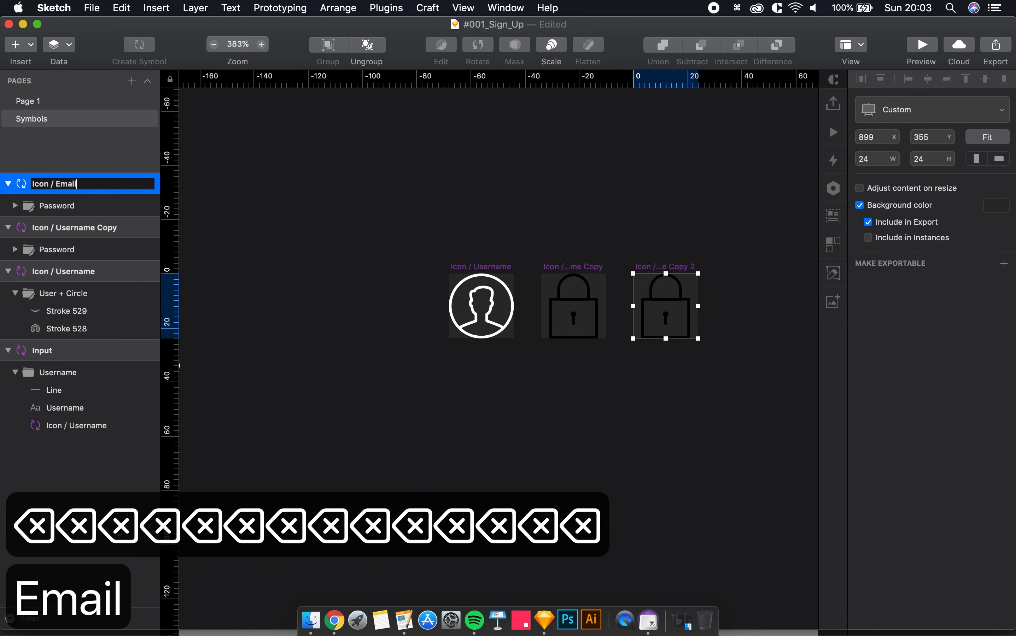
key(Return)
- Rename the Icon / Username Copy symbol as Icon / Password
click(64, 227)
key(super+r)
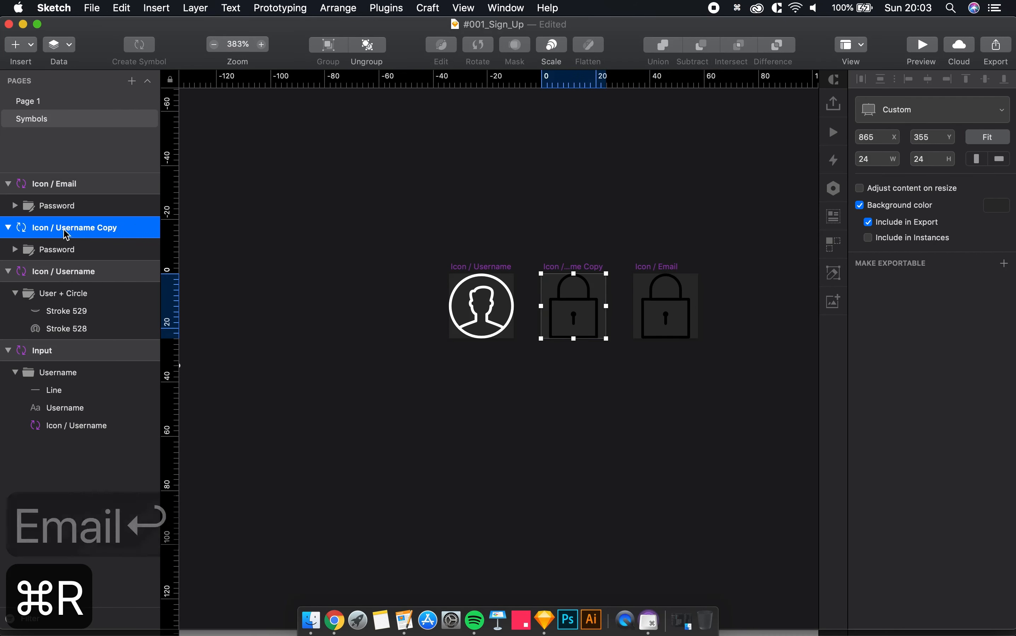
drag(56, 228, 179, 238)
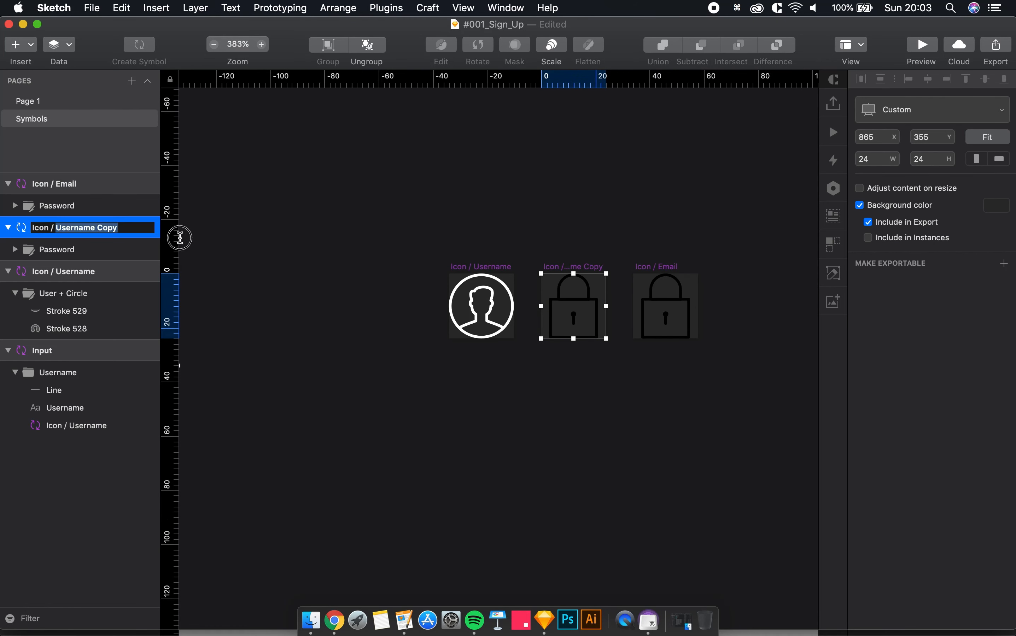
text(Password)
key(Return)
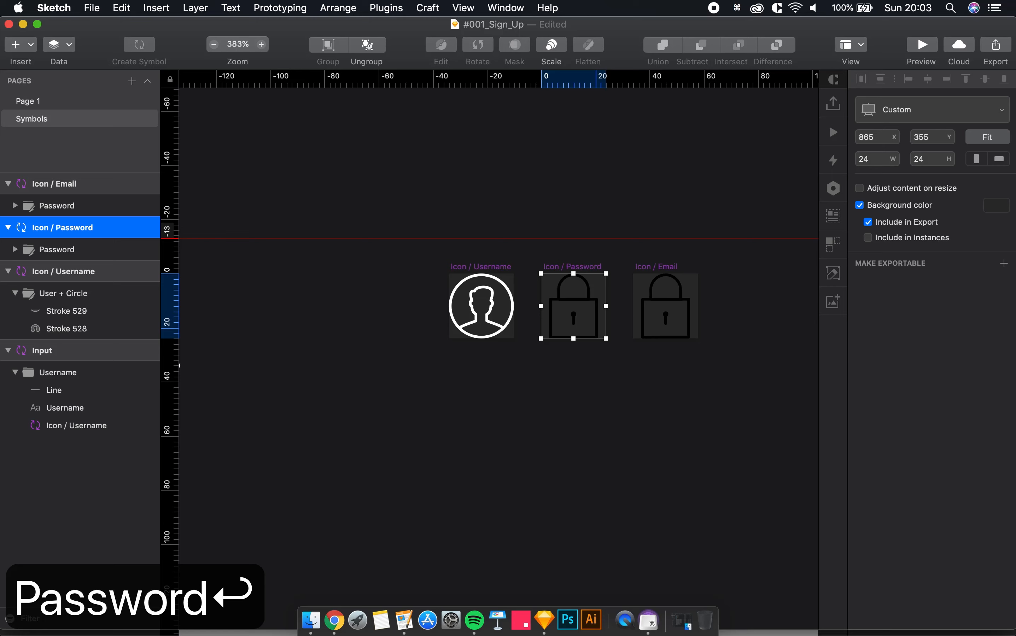
click(390, 210)
- Replace the padlock in the Icon / Email symbol with the circled envelope icon from the Email set in Streamline-All.sketch
click(678, 302)
key(BackSpace)
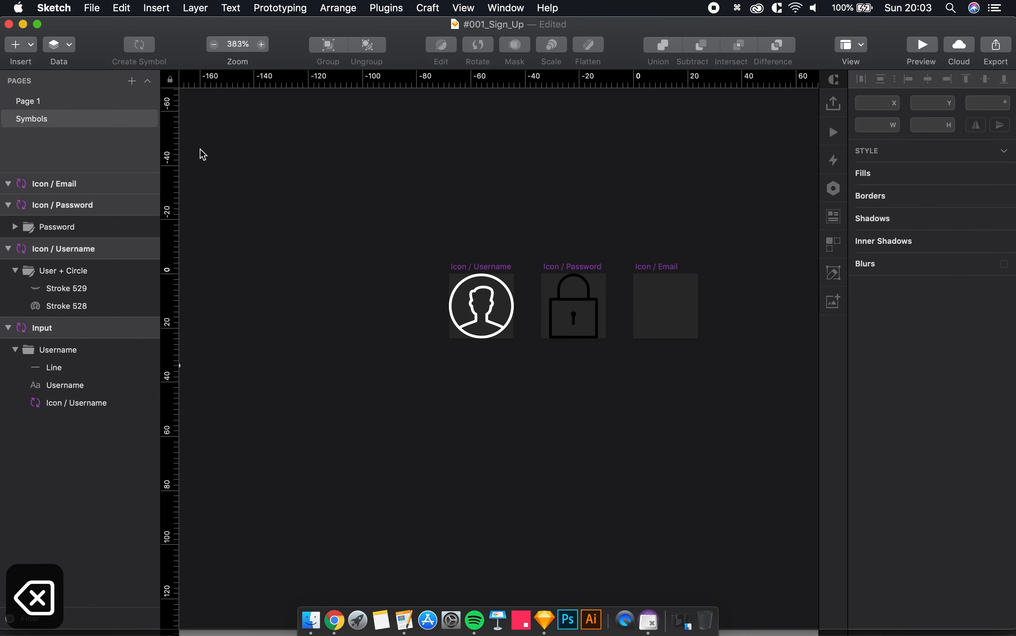
click(221, 633)
click(491, 318)
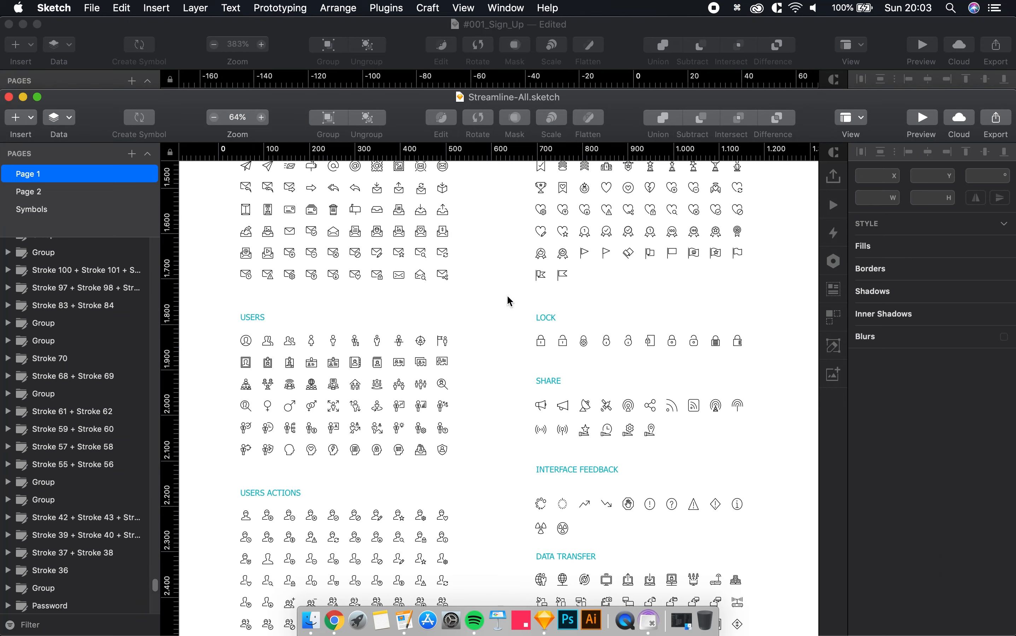
scroll(483, 238, up, 3)
click(443, 216)
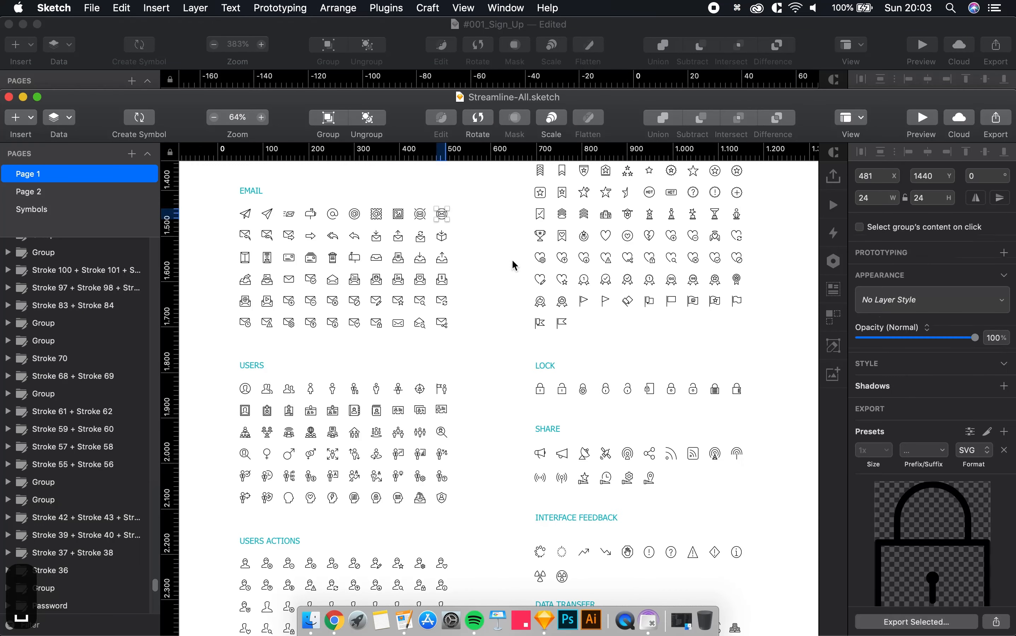
key(super+c)
click(283, 37)
click(655, 266)
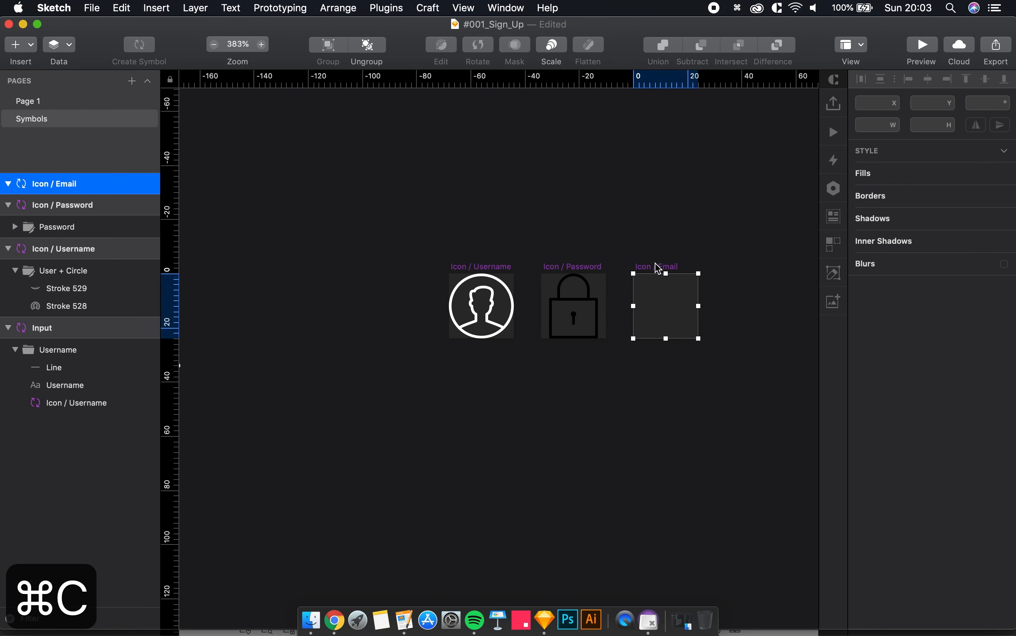
key(super+v)
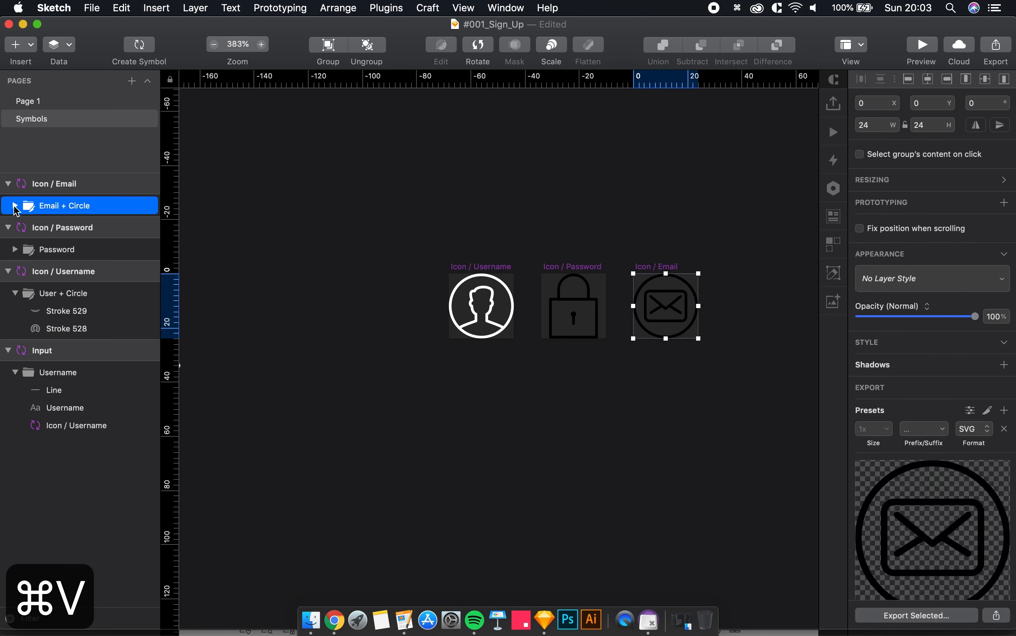
- Set the border color of all five strokes in the Email + Circle group to white
click(15, 206)
click(66, 226)
shift+click(89, 294)
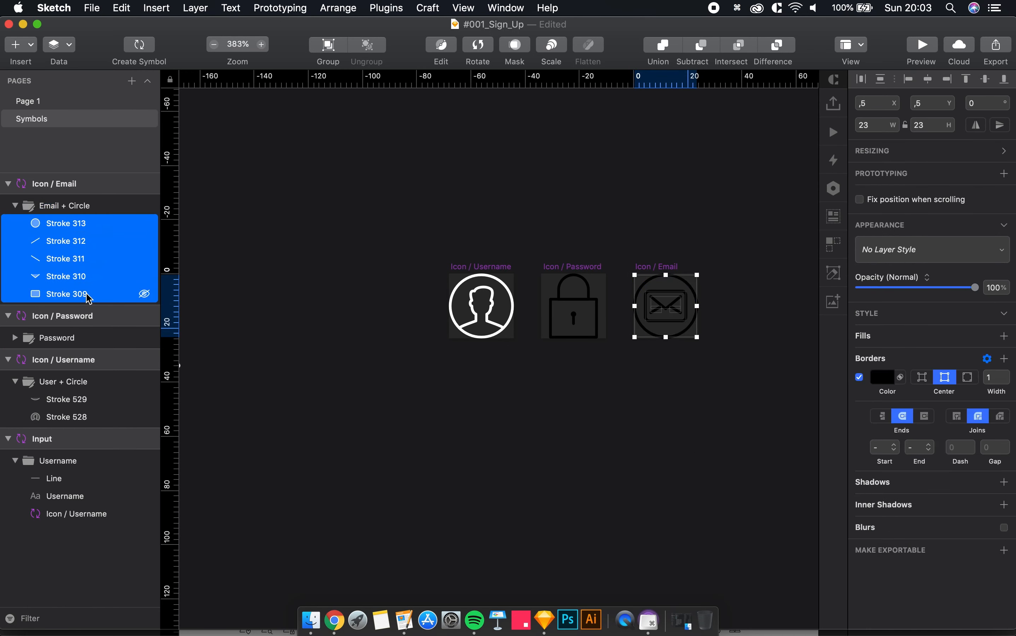
click(880, 379)
drag(880, 490, 803, 399)
click(751, 444)
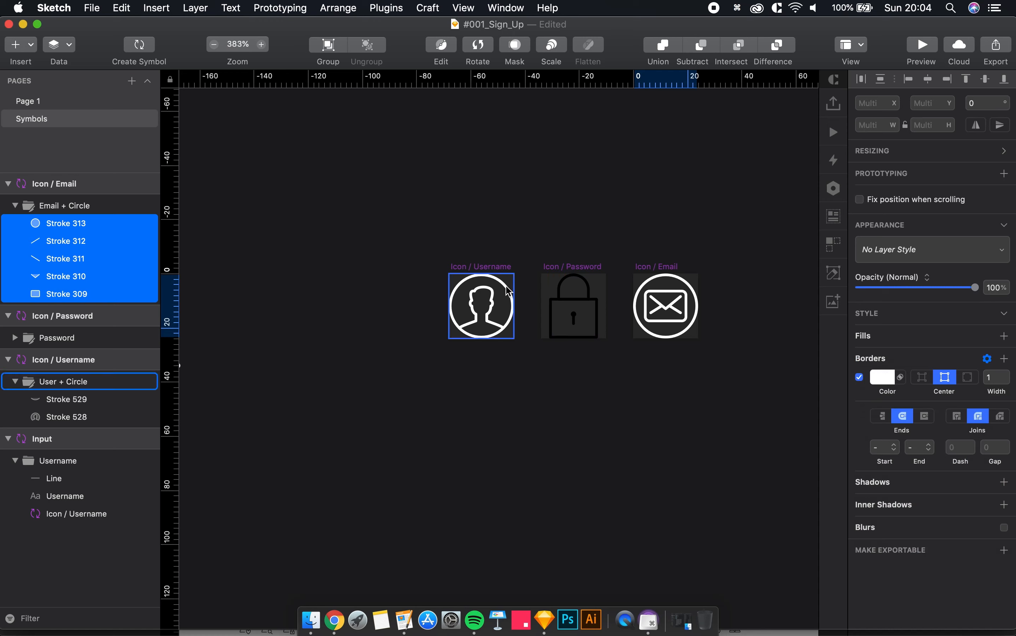
- Set the border color of all four padlock strokes in the Icon / Password symbol to white
scroll(607, 347, up, 3)
click(575, 298)
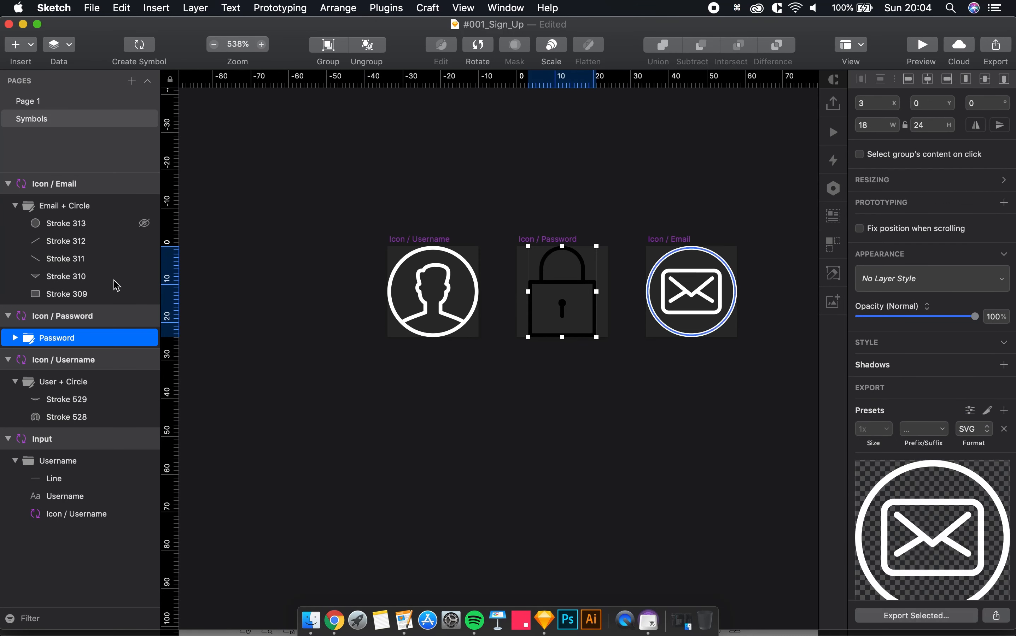
click(15, 338)
click(63, 356)
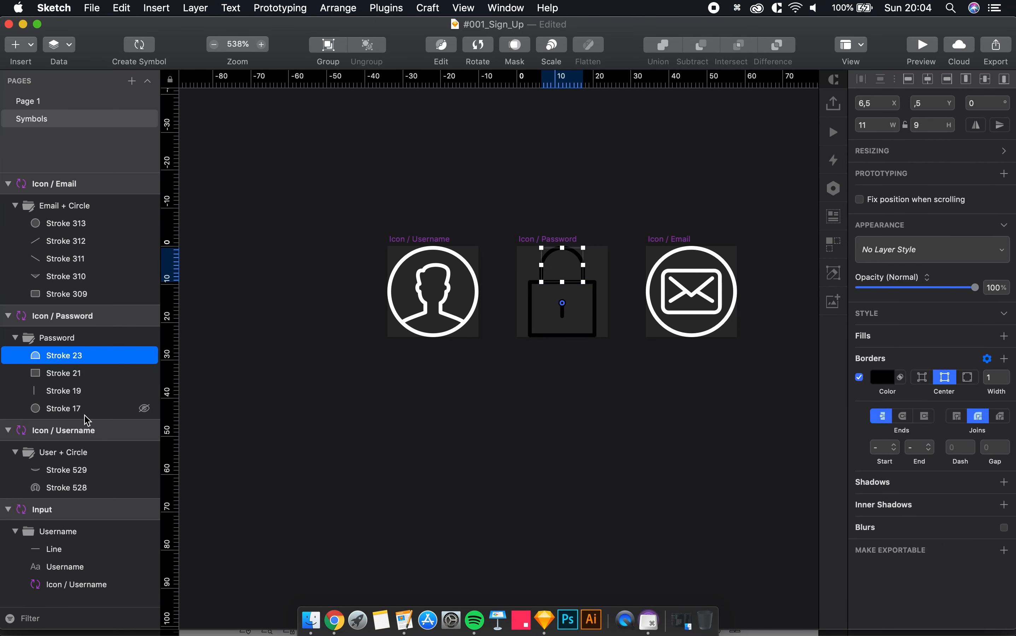
shift+click(70, 408)
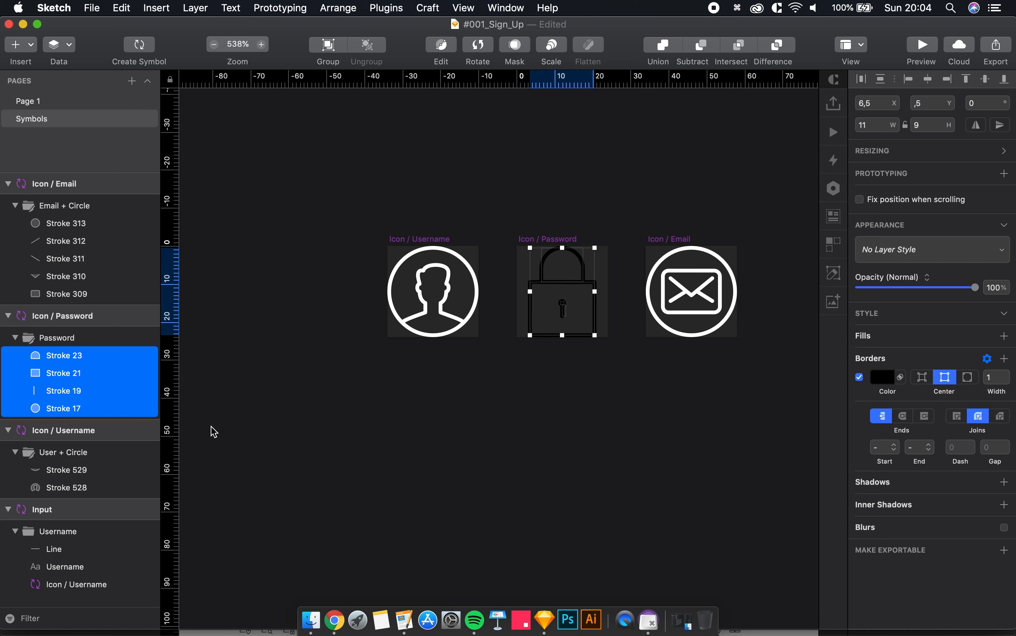
click(883, 377)
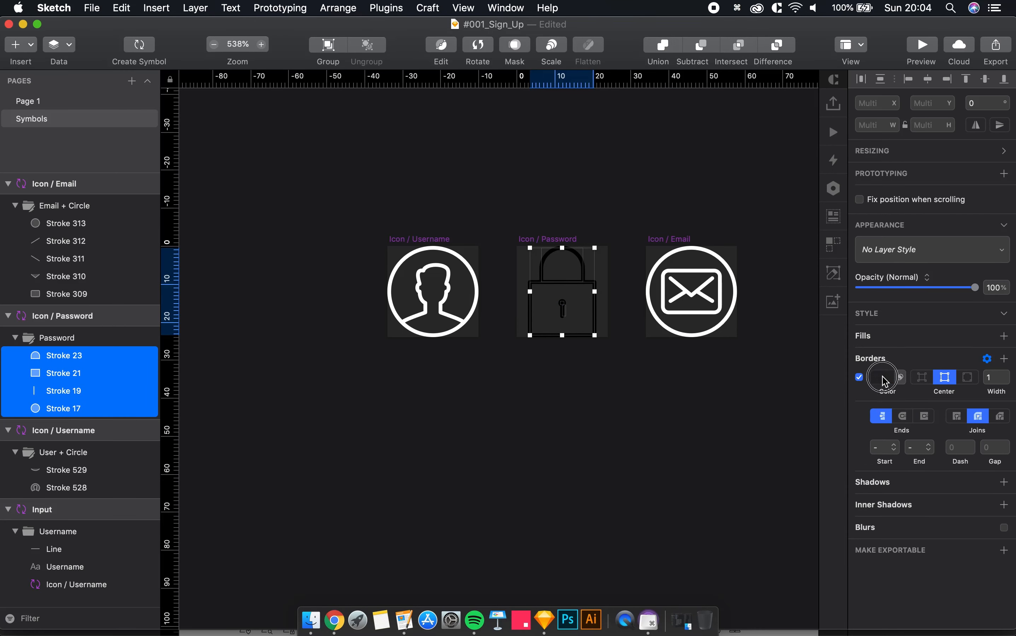
click(878, 442)
click(716, 442)
click(715, 442)
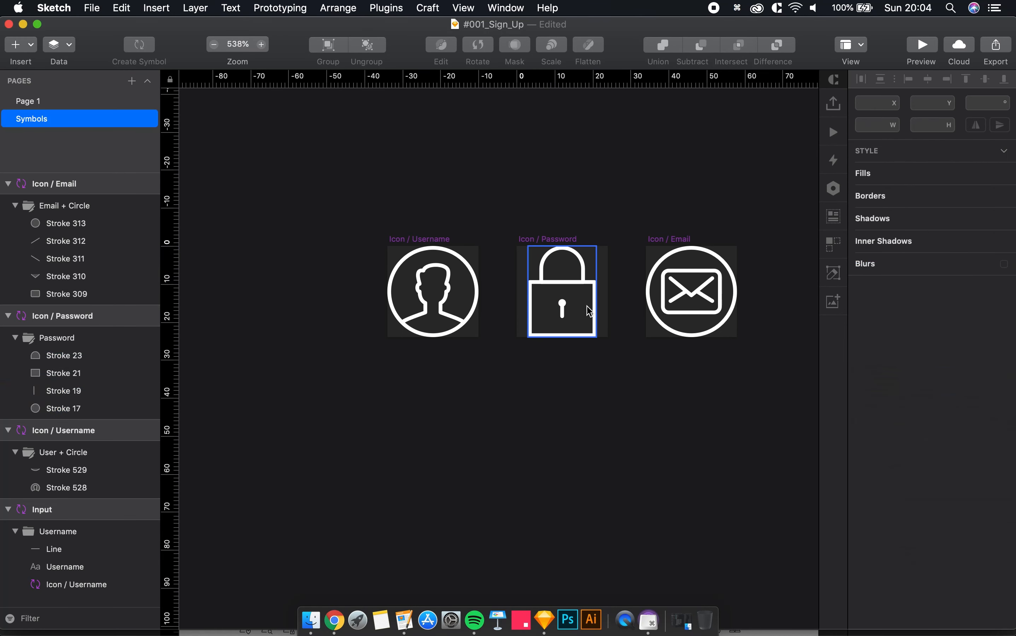
- Resize the padlock group in the Icon / Password symbol to 11 wide by 14 high
click(579, 295)
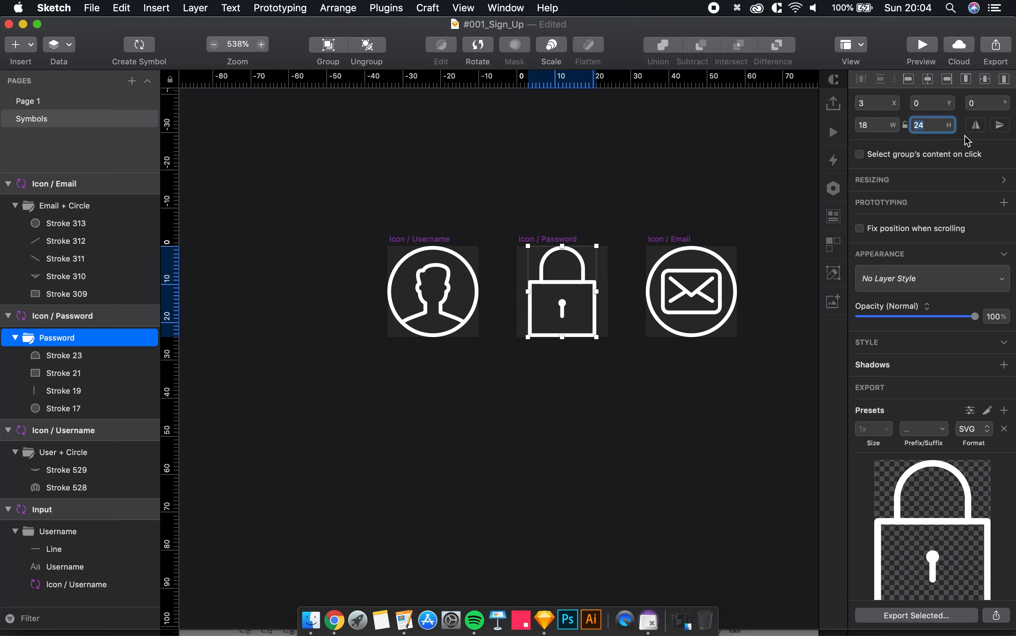
text(15)
key(Return)
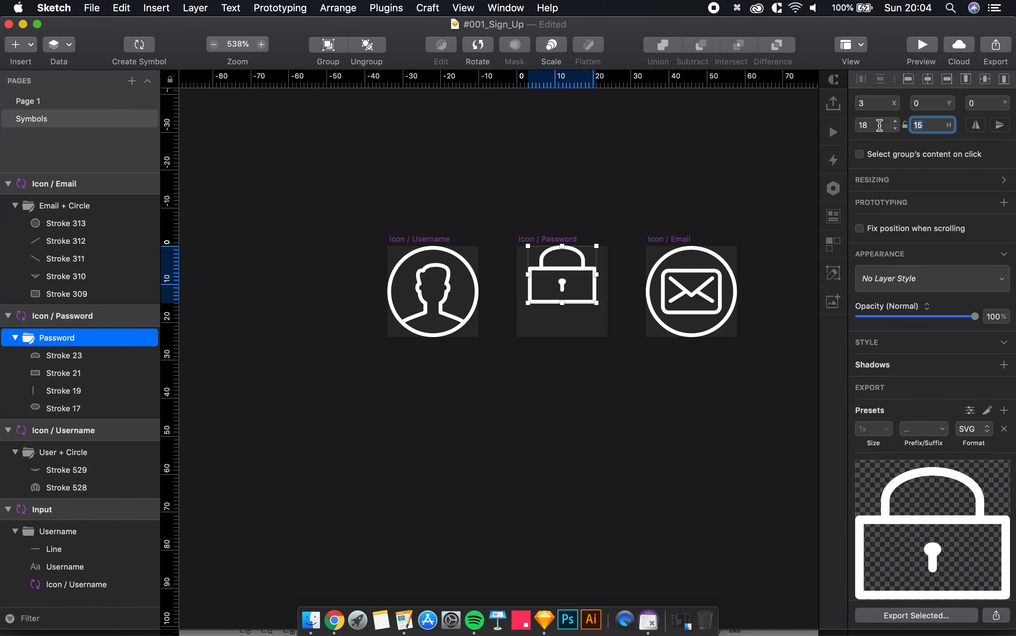
click(877, 124)
text(11)
key(Return)
click(569, 299)
drag(569, 302, 566, 298)
click(948, 129)
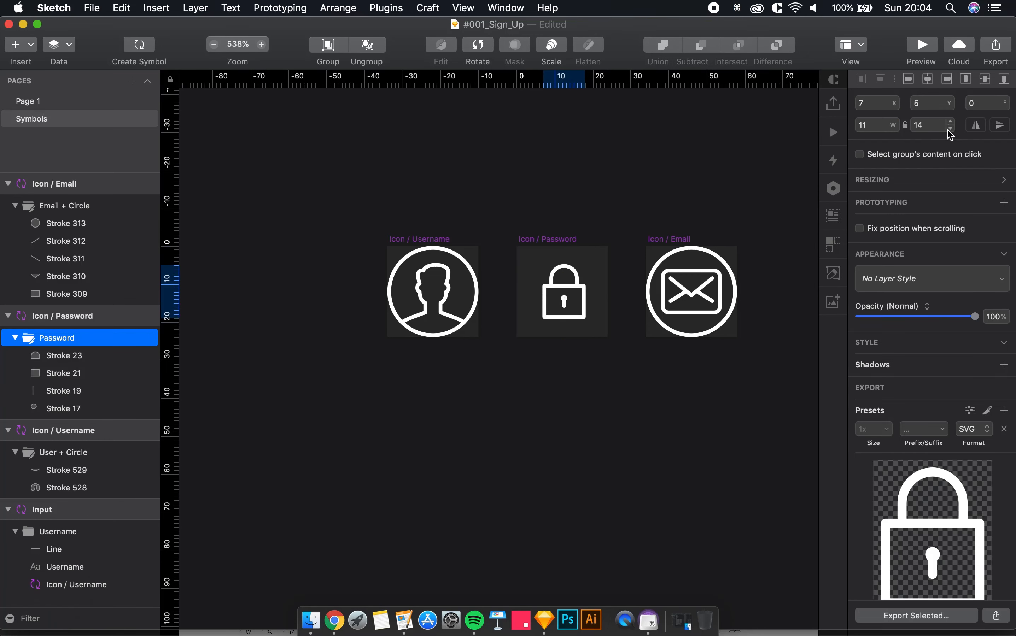
- Center the padlock group horizontally and vertically within the Icon / Password symbol
click(609, 460)
drag(570, 312, 564, 308)
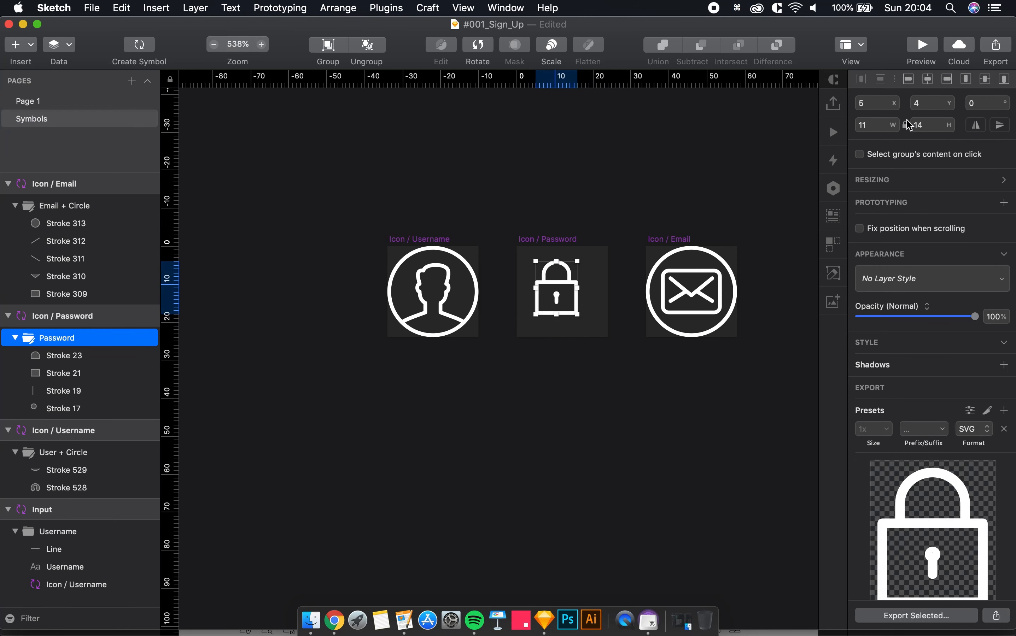
click(928, 79)
click(986, 80)
- Copy the circle around the envelope in Icon / Email into the Icon / Password symbol
click(757, 349)
super+click(706, 331)
key(super+c)
click(740, 484)
click(568, 269)
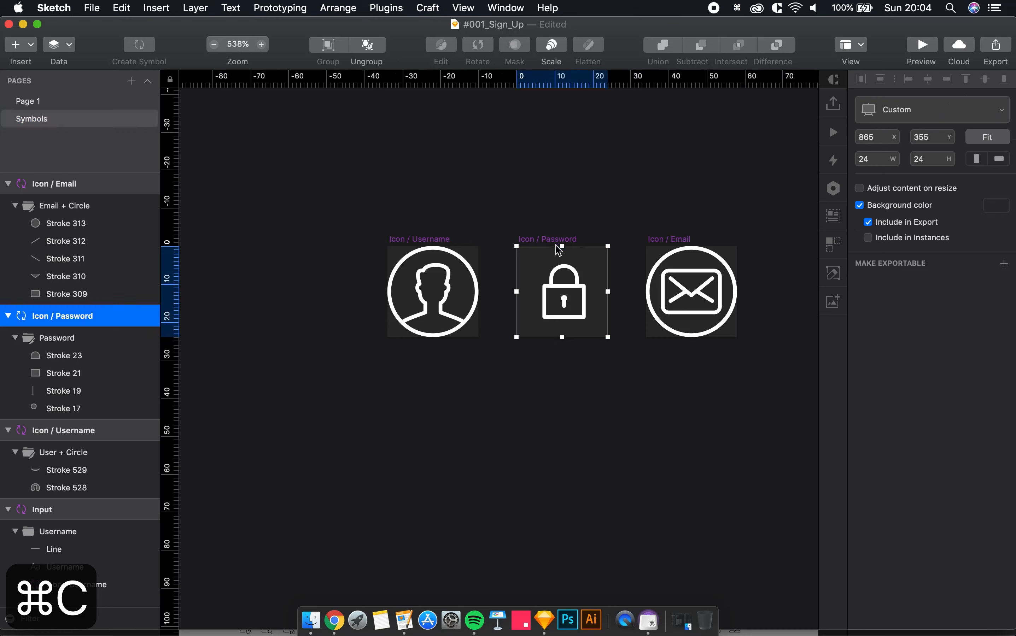
key(super+v)
click(630, 430)
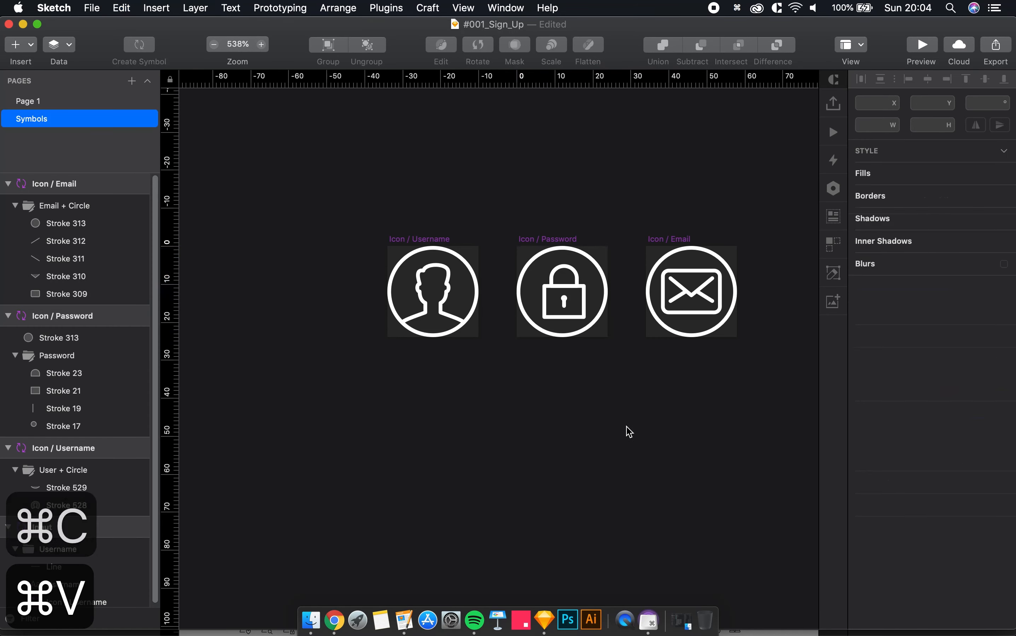
- Align the centers of the padlock and the circle, and move both together up and left within Icon / Password
click(569, 309)
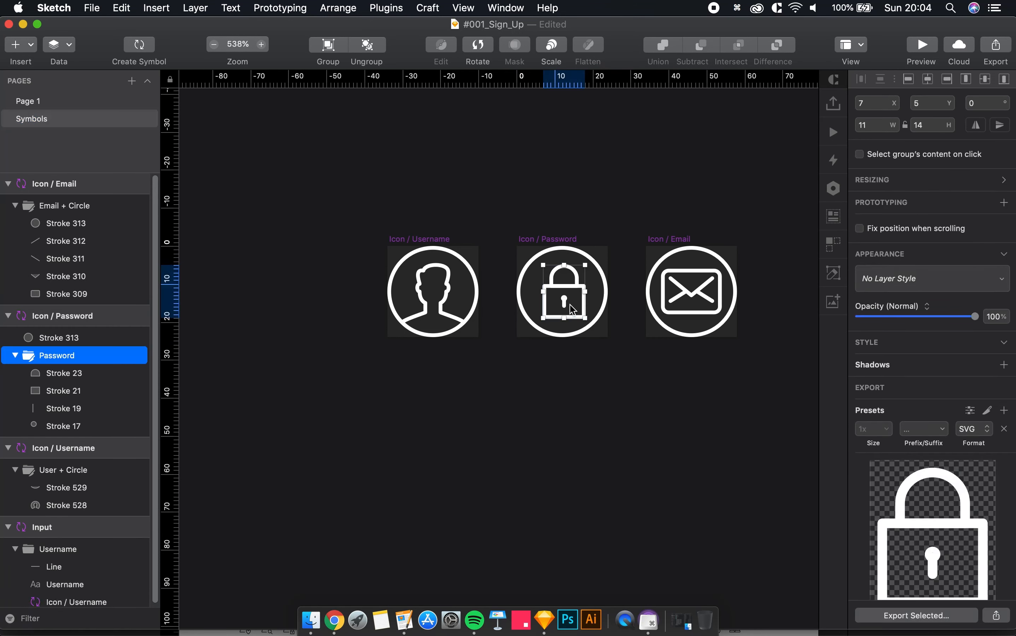
shift+click(607, 294)
click(927, 81)
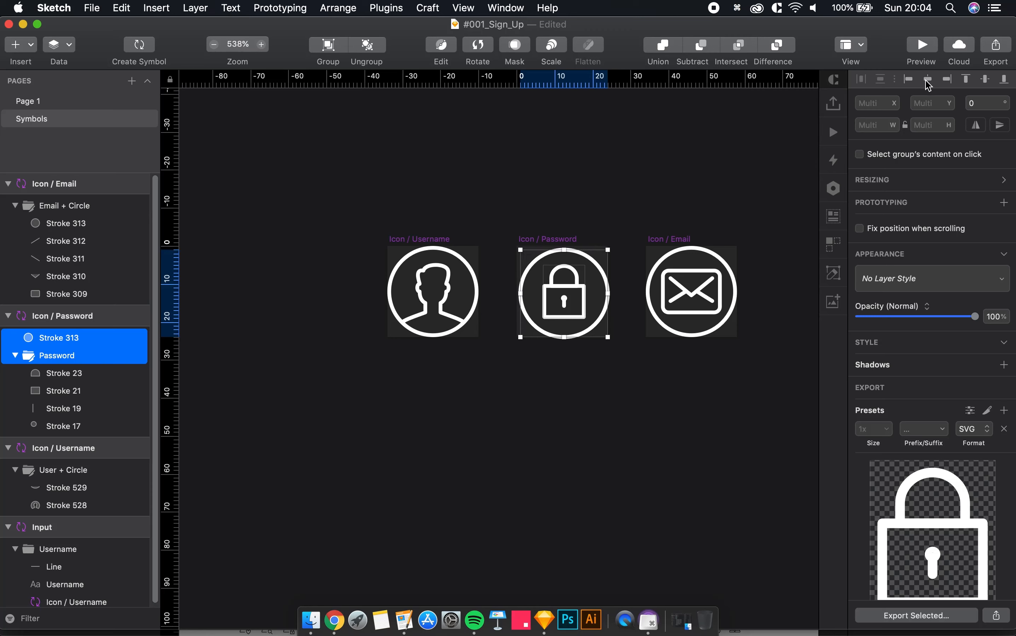
click(981, 81)
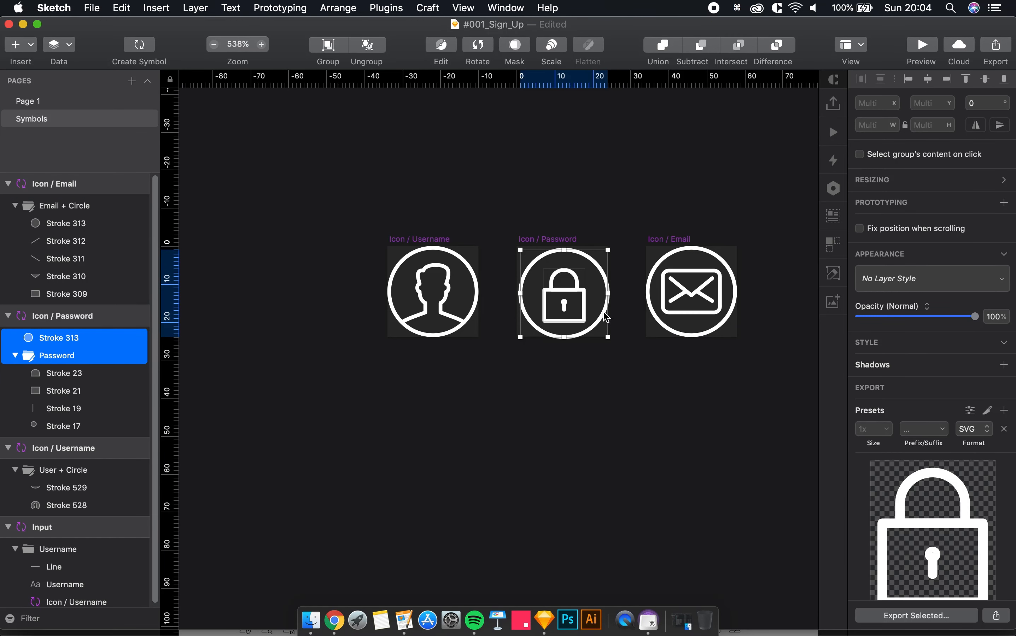
click(593, 304)
drag(622, 386, 538, 291)
drag(599, 328, 595, 324)
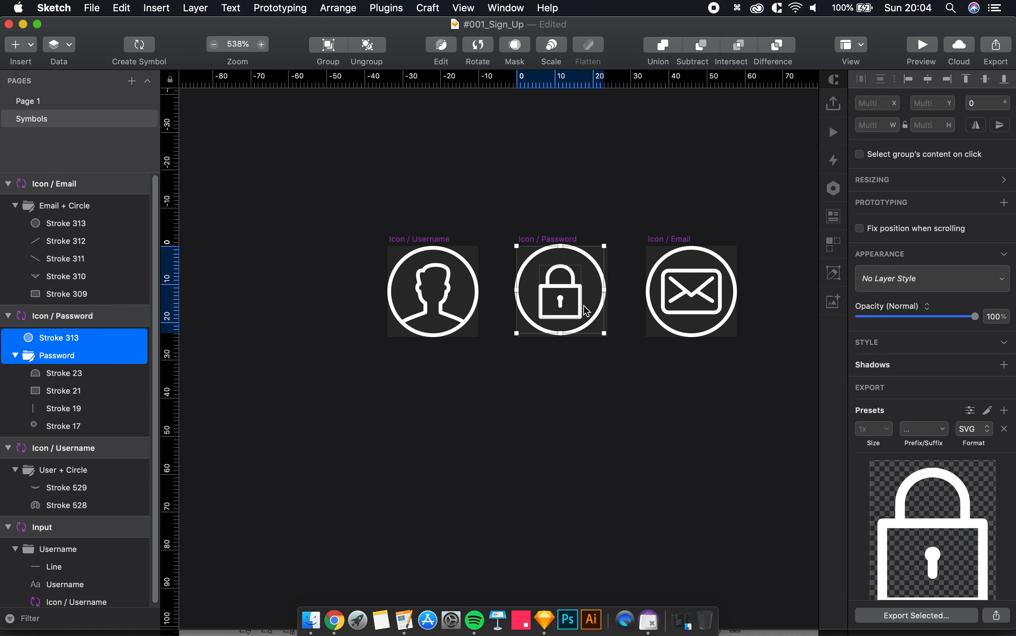
- Delete the pasted circle around the padlock in the Icon / Password symbol
click(588, 312)
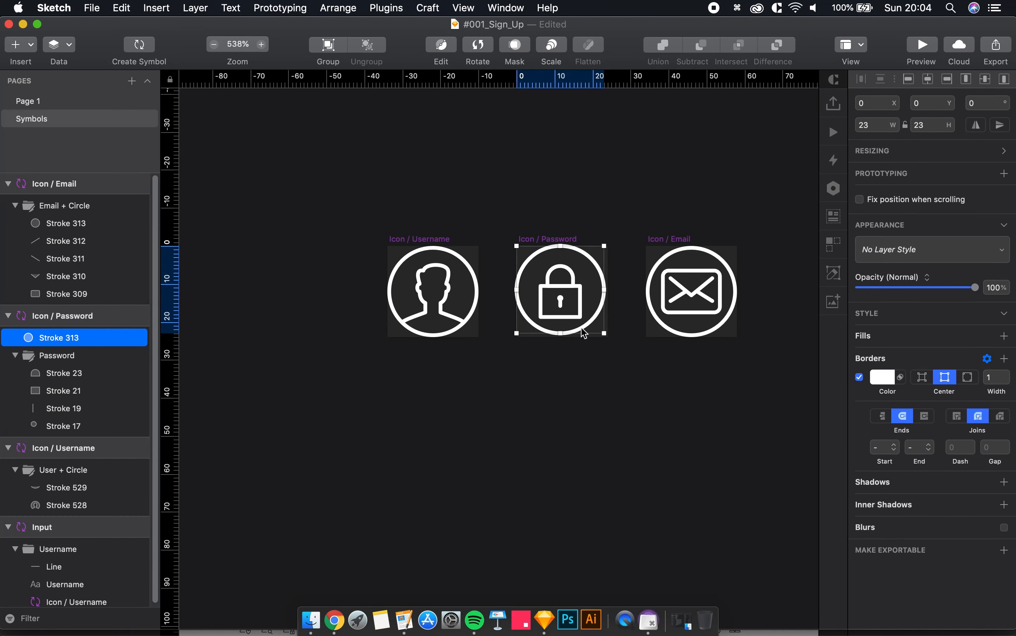
scroll(583, 333, up, 5)
click(592, 384)
click(582, 310)
drag(640, 353, 514, 264)
click(619, 380)
click(581, 316)
key(BackSpace)
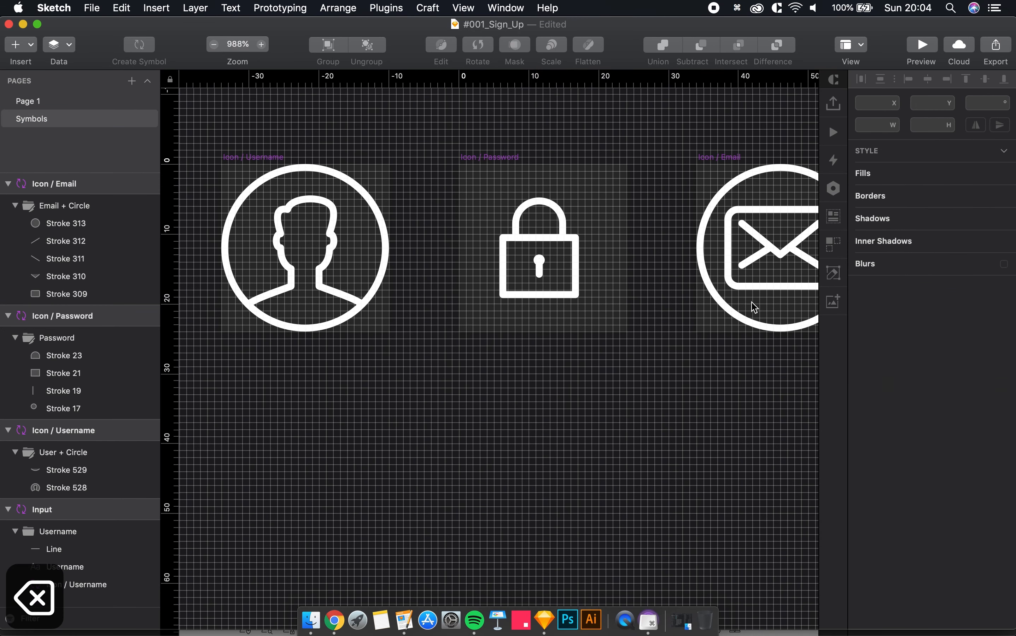
- Paste a fresh copy of the Icon / Email circle into the Icon / Password symbol
super+click(730, 315)
key(super+c)
click(654, 415)
click(513, 157)
key(super+v)
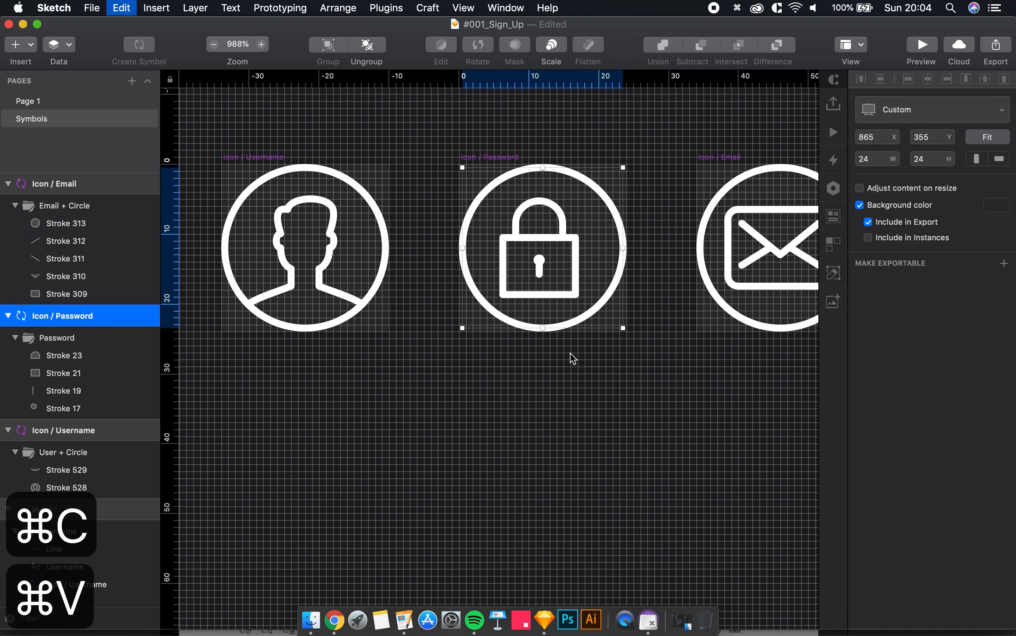
click(583, 358)
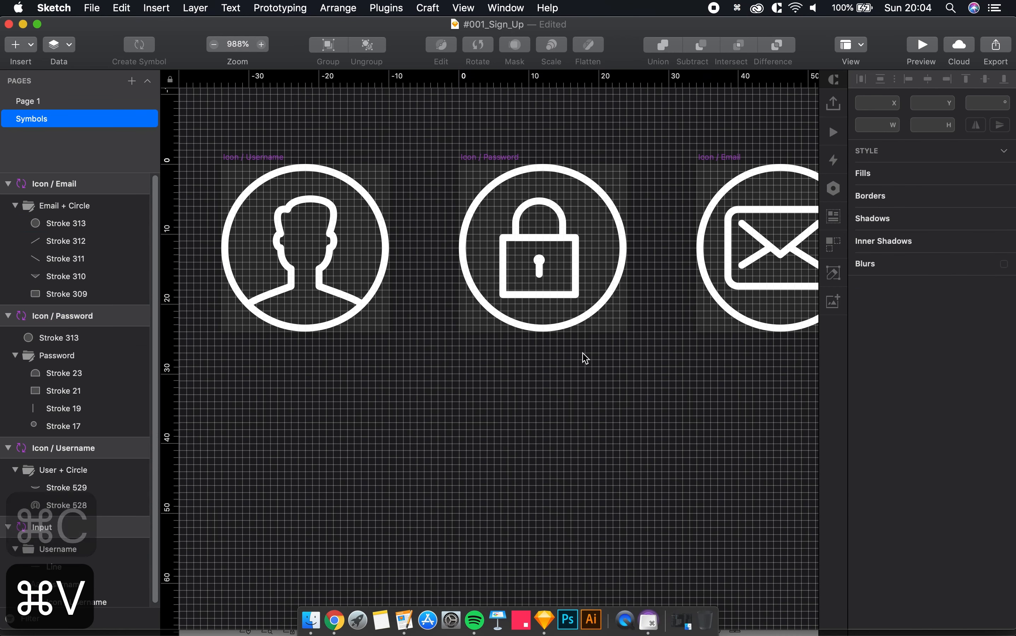
- Align the padlock and circle on their horizontal centers and shift both together to fit the Icon / Password symbol
click(562, 262)
shift+click(618, 265)
click(928, 80)
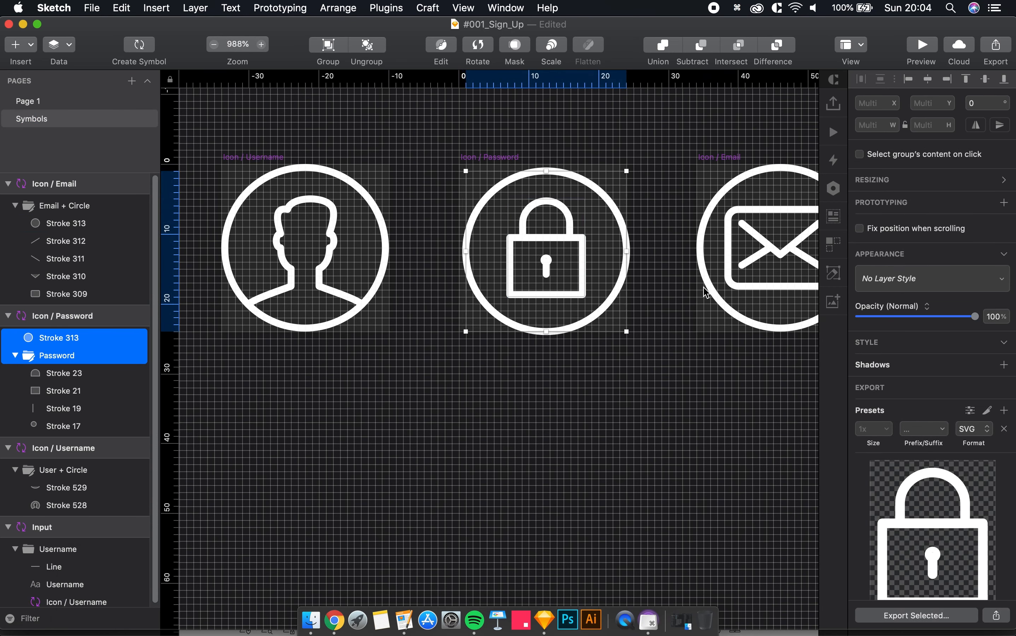
drag(595, 319, 588, 312)
click(645, 402)
- On Page 1, switch the icon override of the Password input to Icon / Password
scroll(647, 405, down, 5)
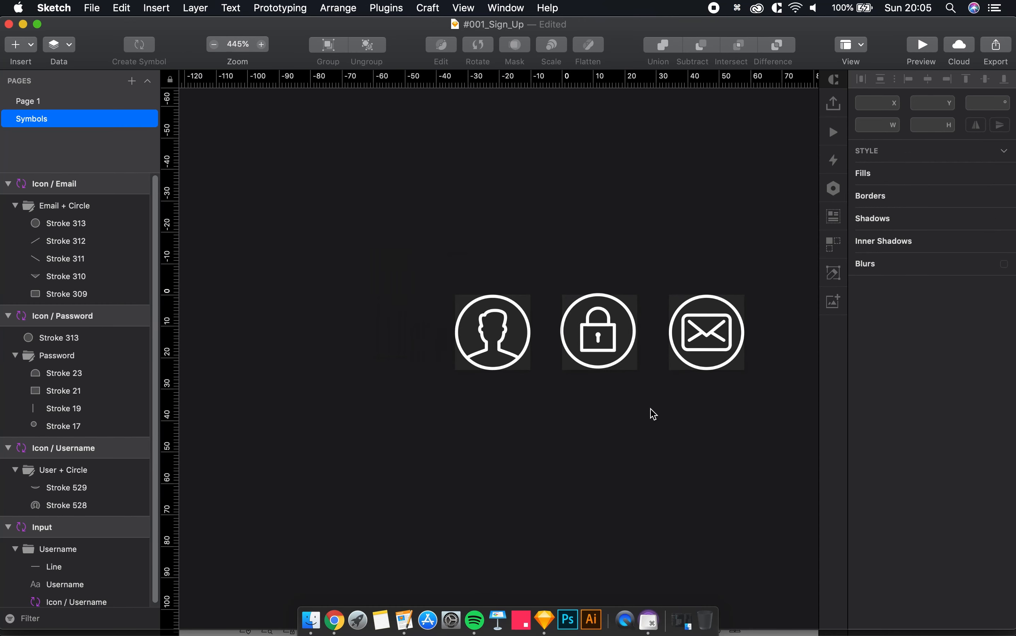
scroll(639, 440, down, 3)
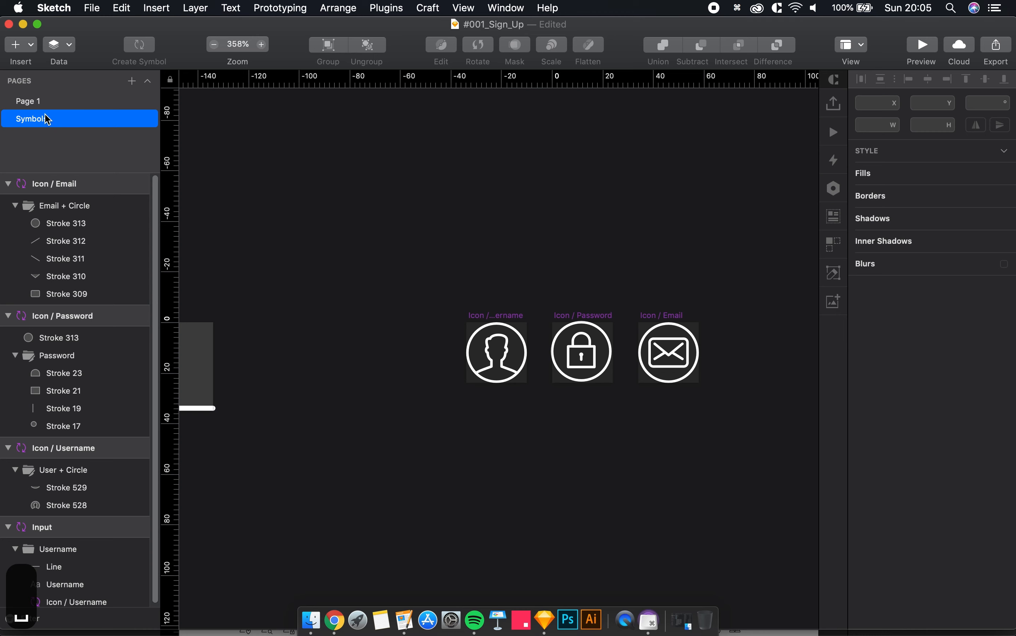
click(55, 102)
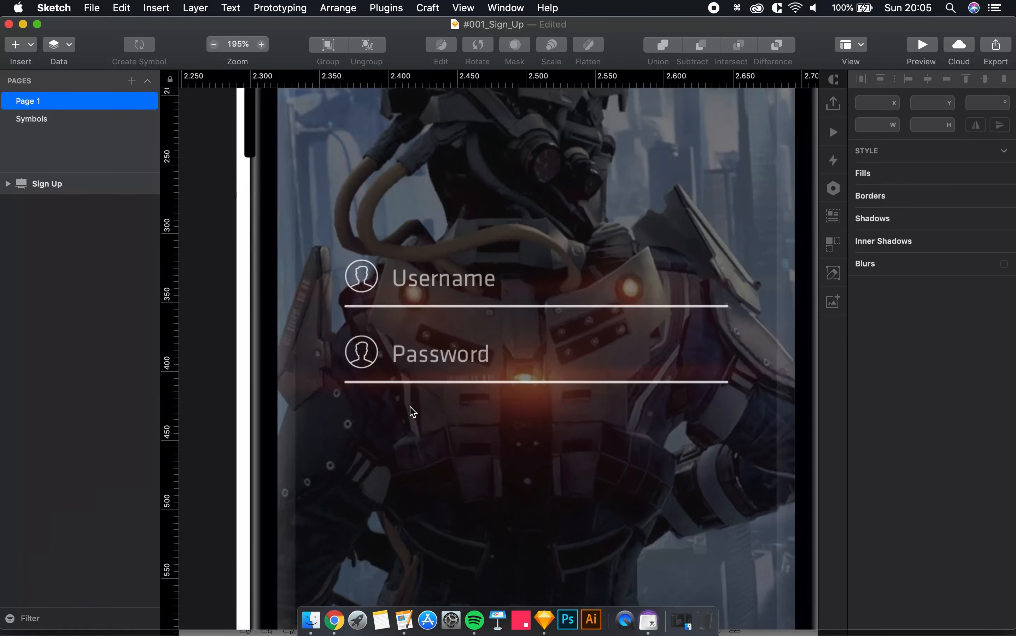
click(437, 362)
click(921, 355)
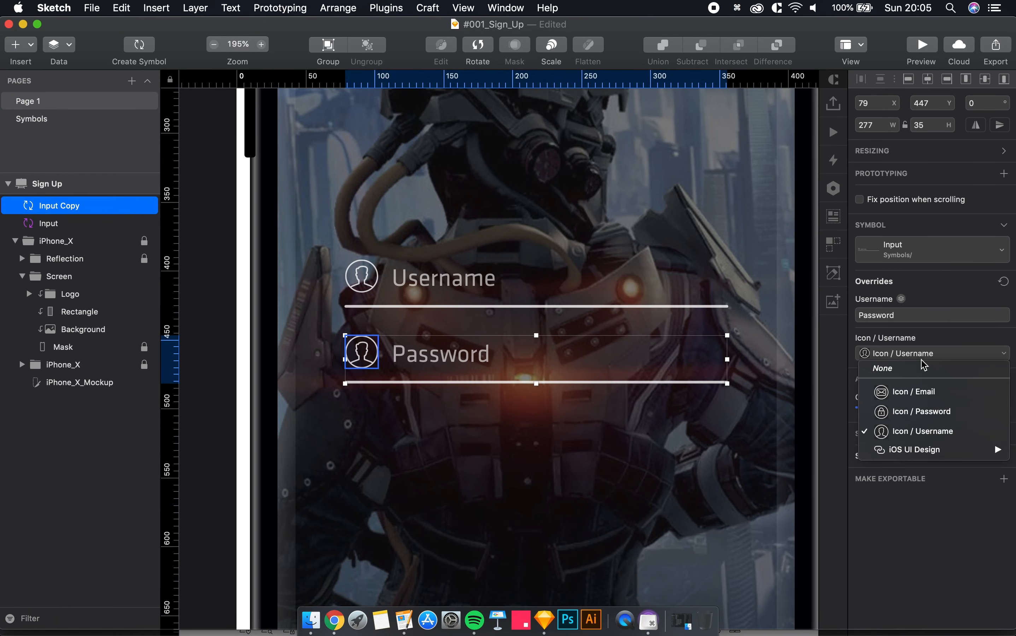
click(941, 413)
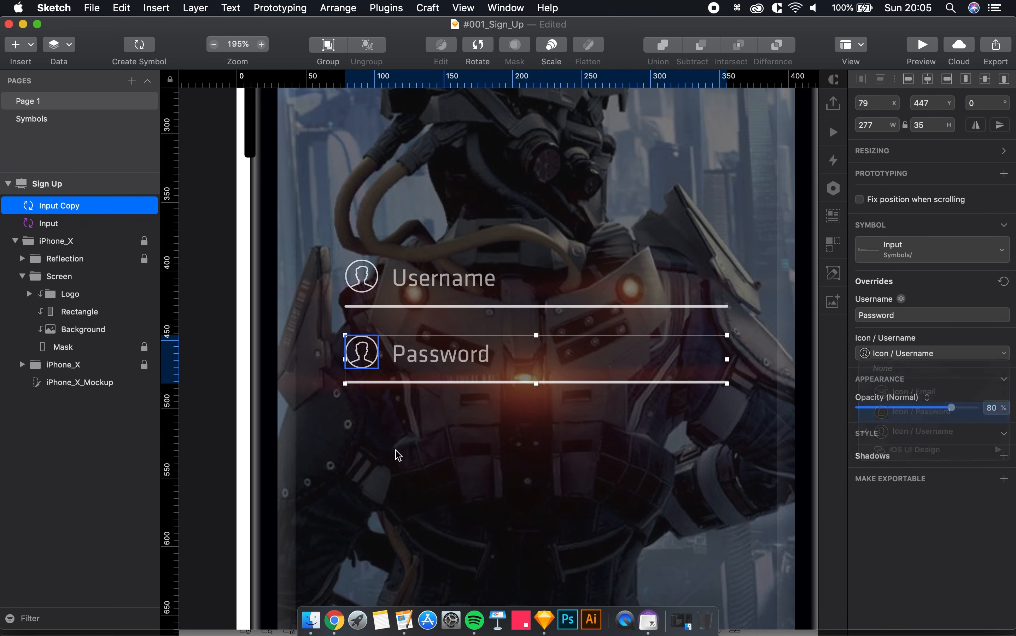
click(410, 458)
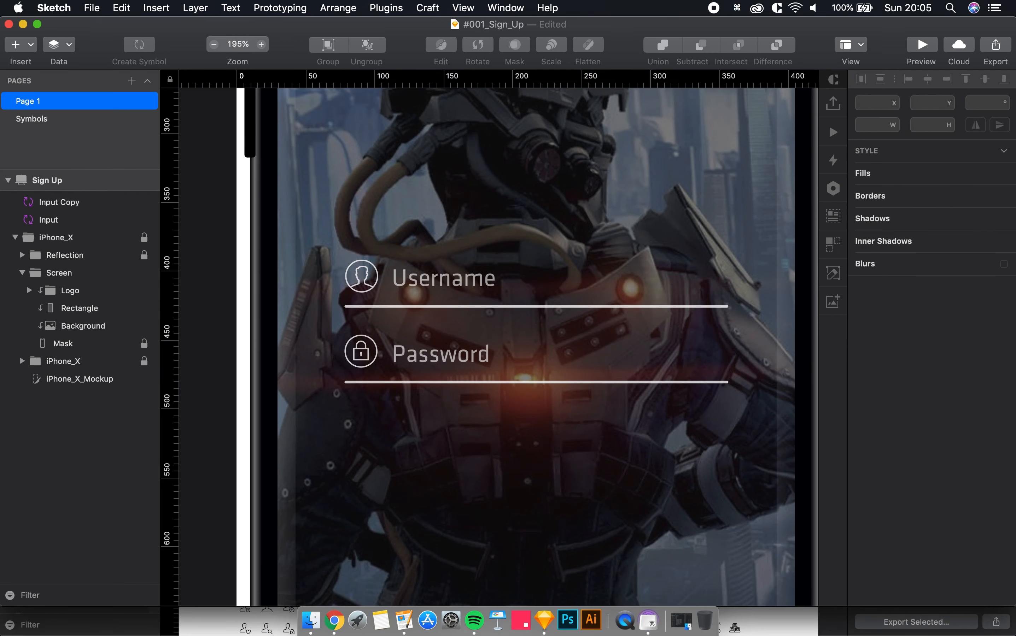
- Duplicate the Password input directly below itself at X 79, Y 502
drag(407, 356, 449, 436)
click(424, 473)
click(421, 458)
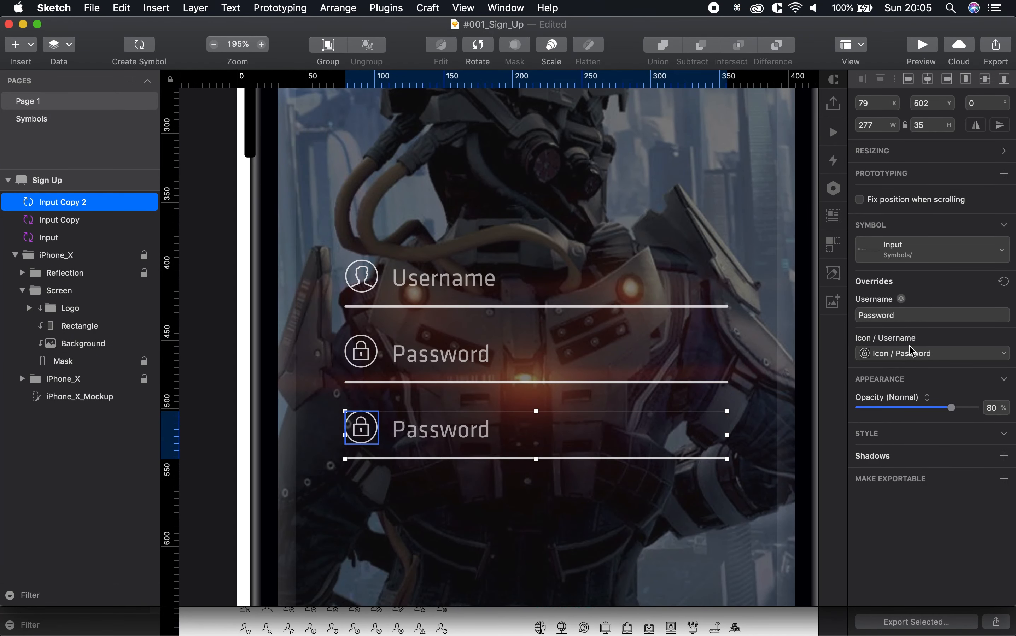
- Set the text override of the lowest input on Page 1 to "Email Address"
click(926, 316)
text(Email )
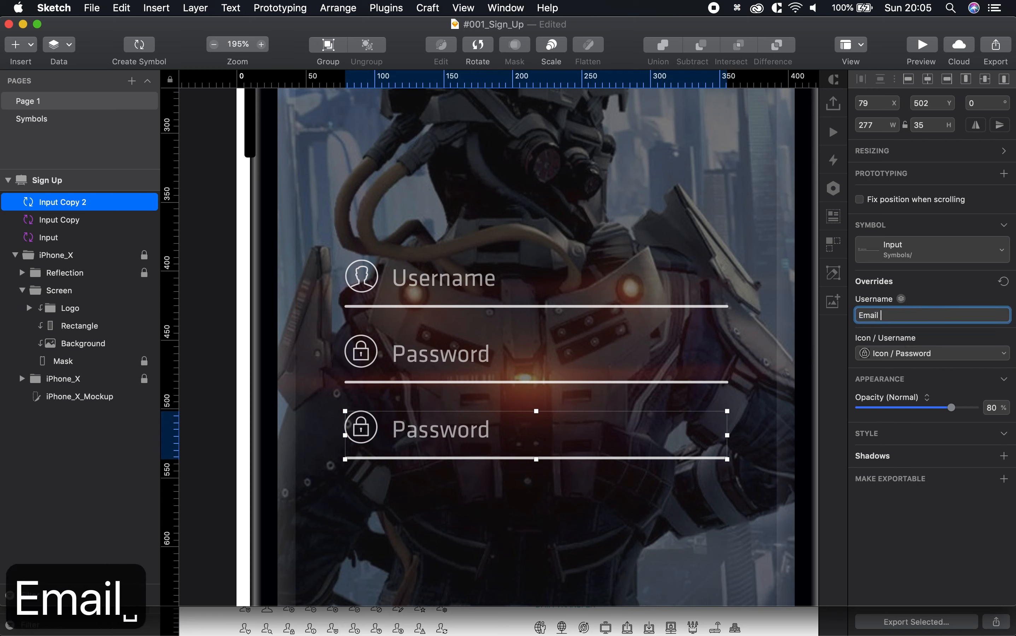
text(Address)
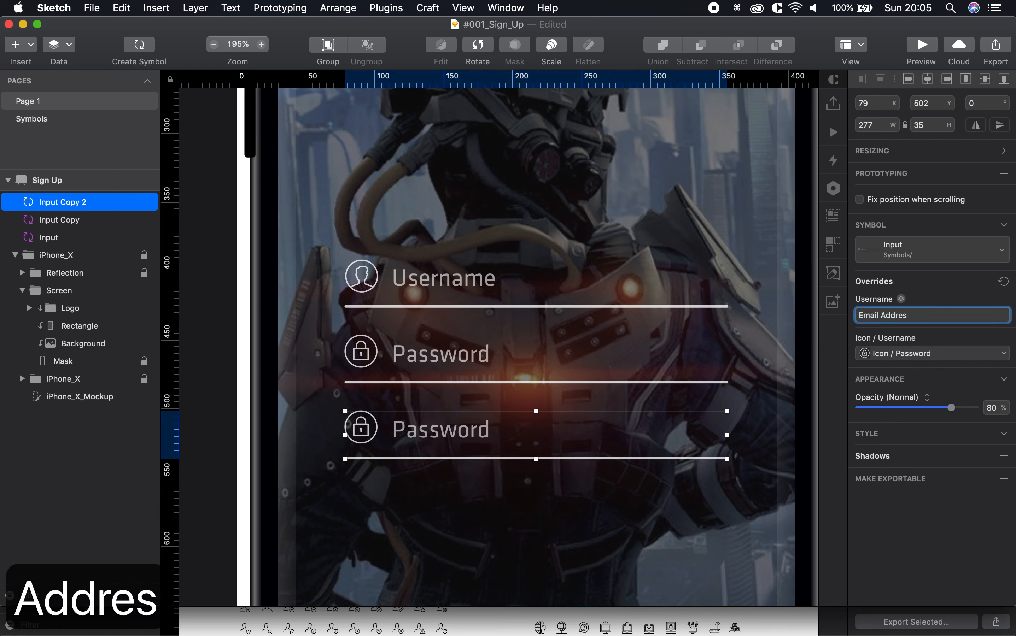
key(Return)
click(479, 518)
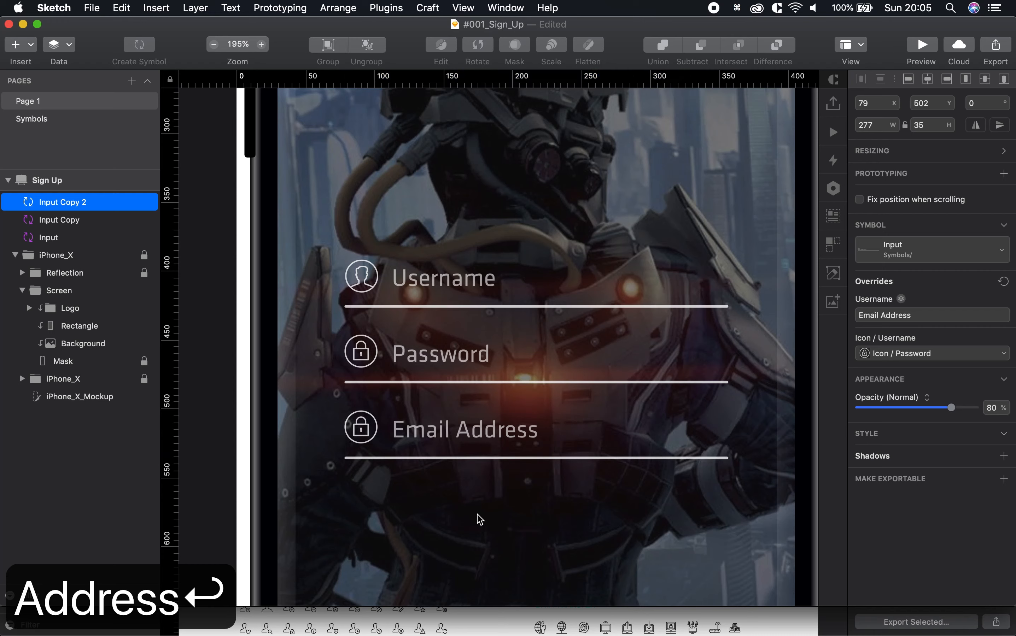
- Switch the icon override of the Email Address input to Icon / Email
click(370, 436)
click(899, 358)
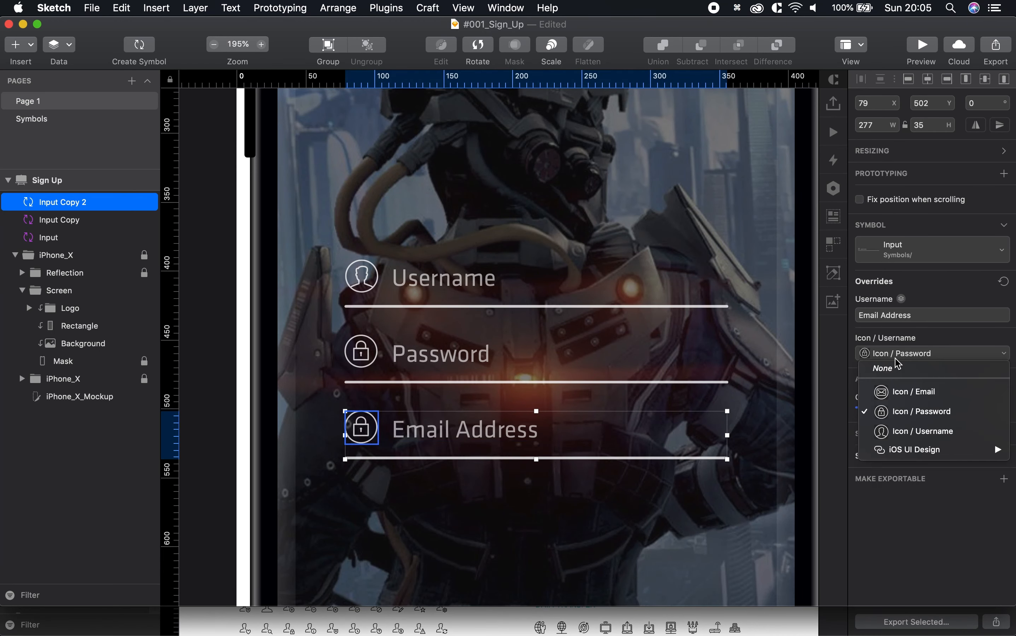
click(913, 392)
click(465, 524)
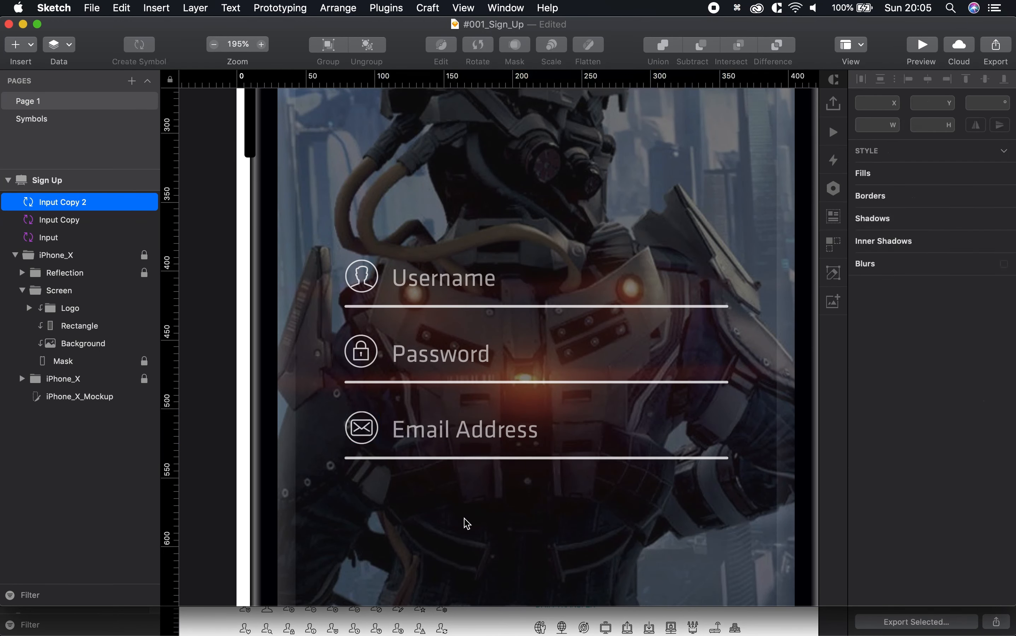
scroll(493, 537, down, 3)
key(space)
drag(513, 532, 492, 468)
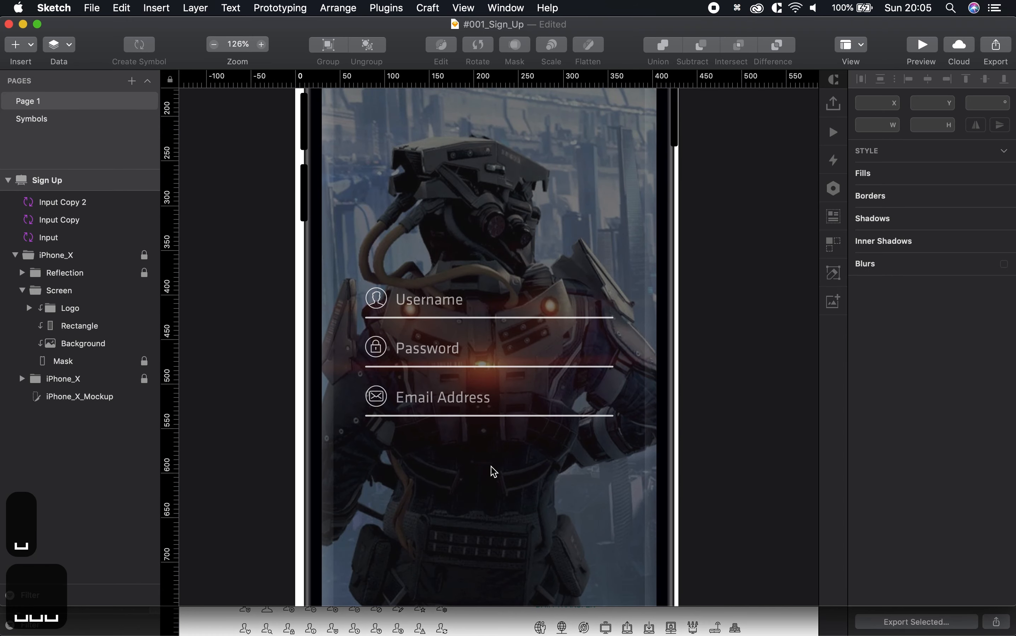
- On the Symbols page, change the font of the Username text in the Input symbol to Arial
click(46, 119)
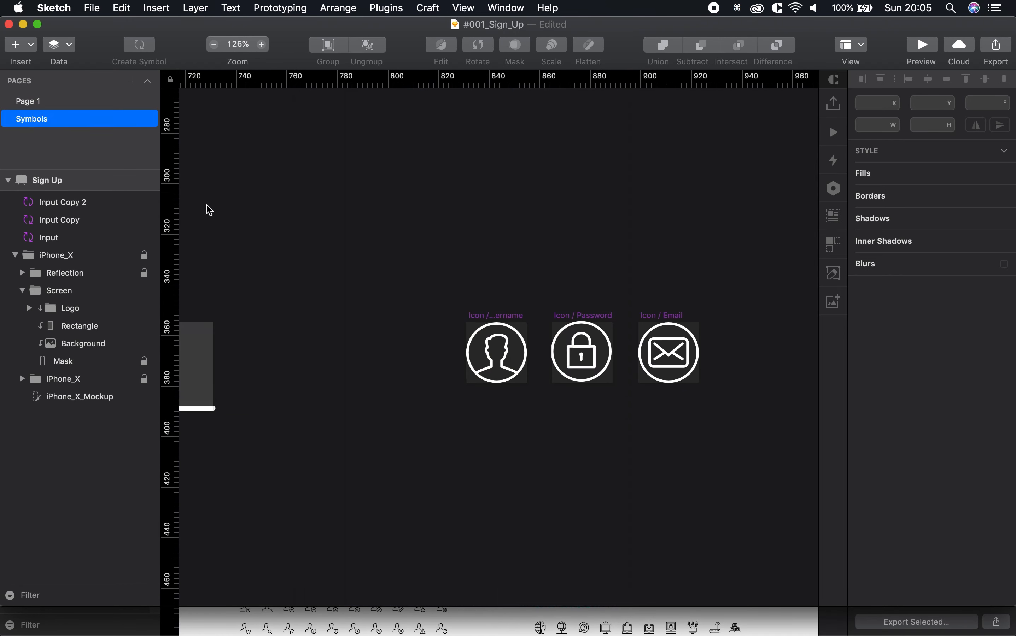
key(space)
drag(423, 440, 688, 444)
key(space)
drag(324, 467, 685, 477)
scroll(453, 497, down, 3)
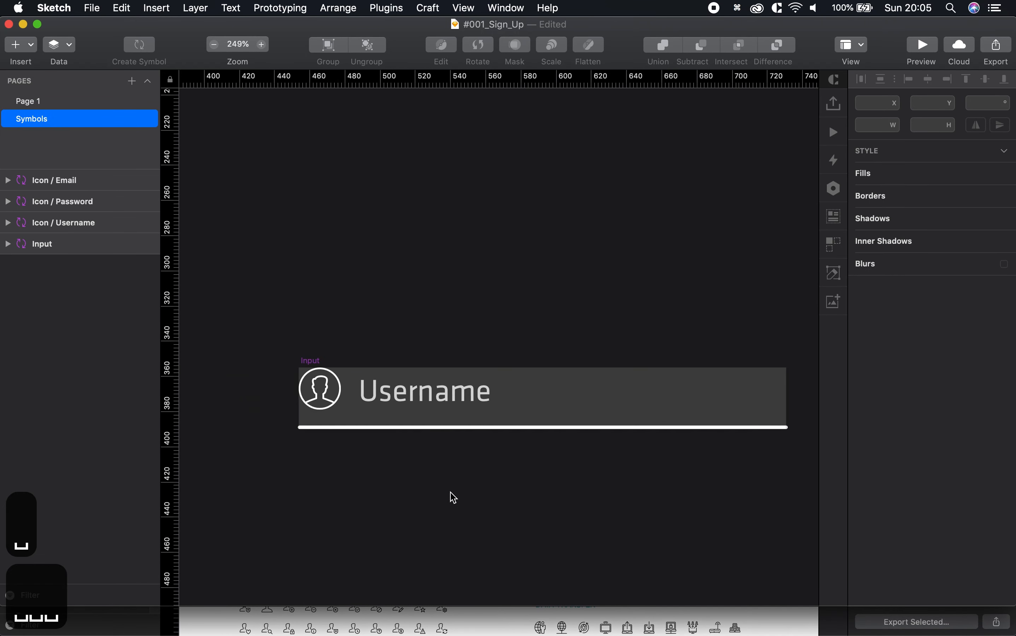
click(445, 397)
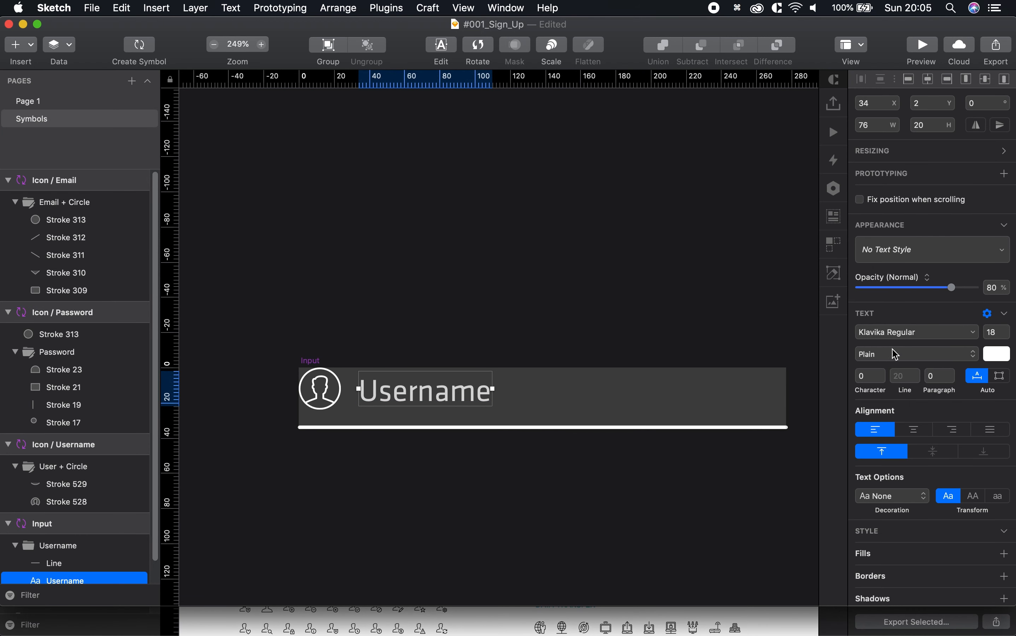
click(896, 334)
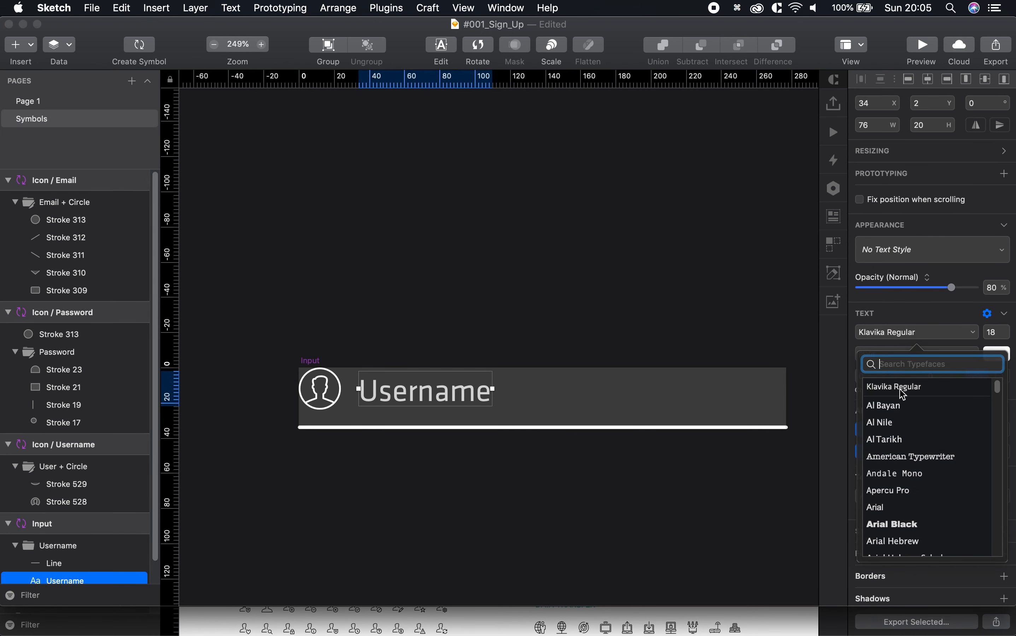
click(884, 508)
click(551, 539)
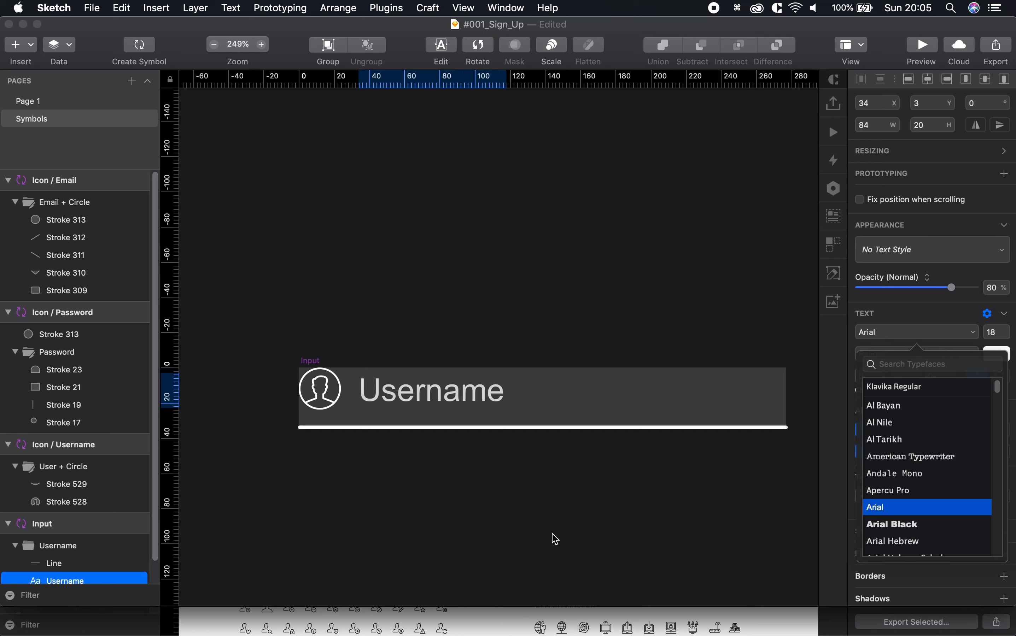
- Save the document and check how the font change looks on the three inputs on Page 1
key(super+s)
click(59, 101)
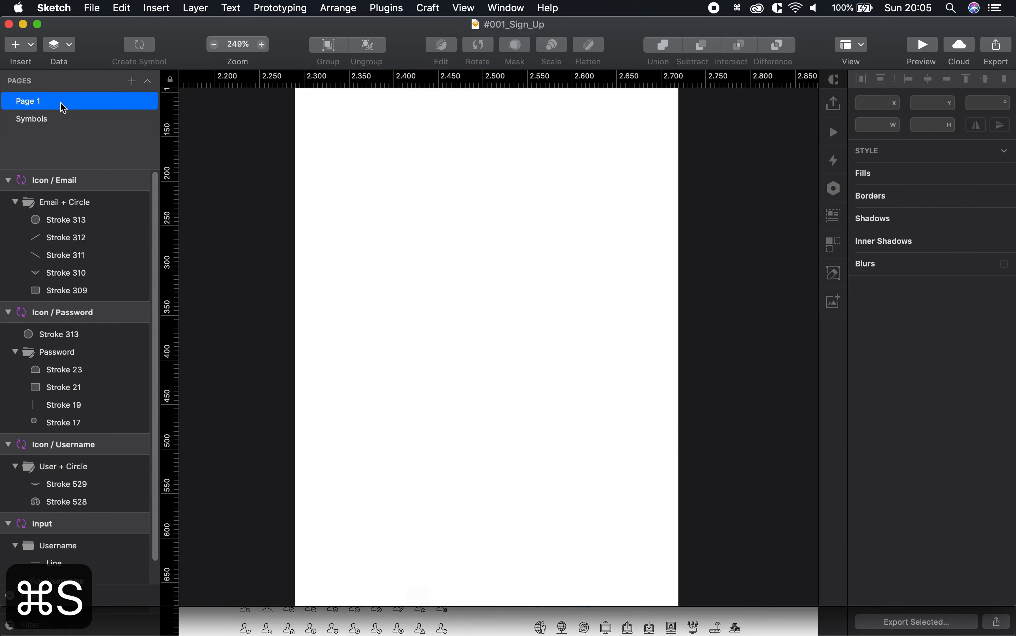
scroll(409, 357, up, 3)
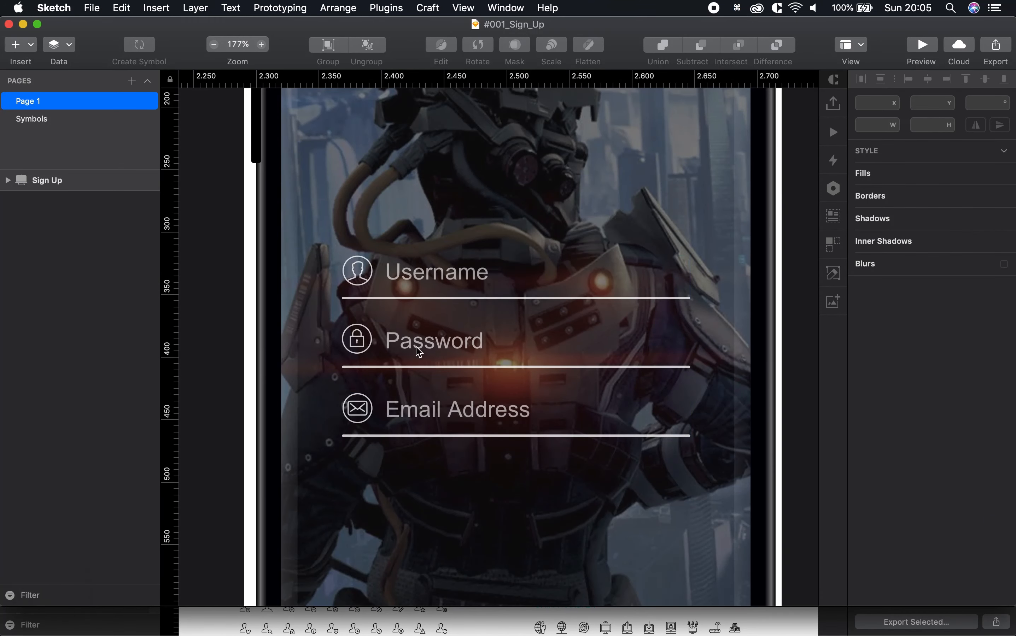
- Set the font of the Input symbol's Username text back to Klavika Regular
click(63, 120)
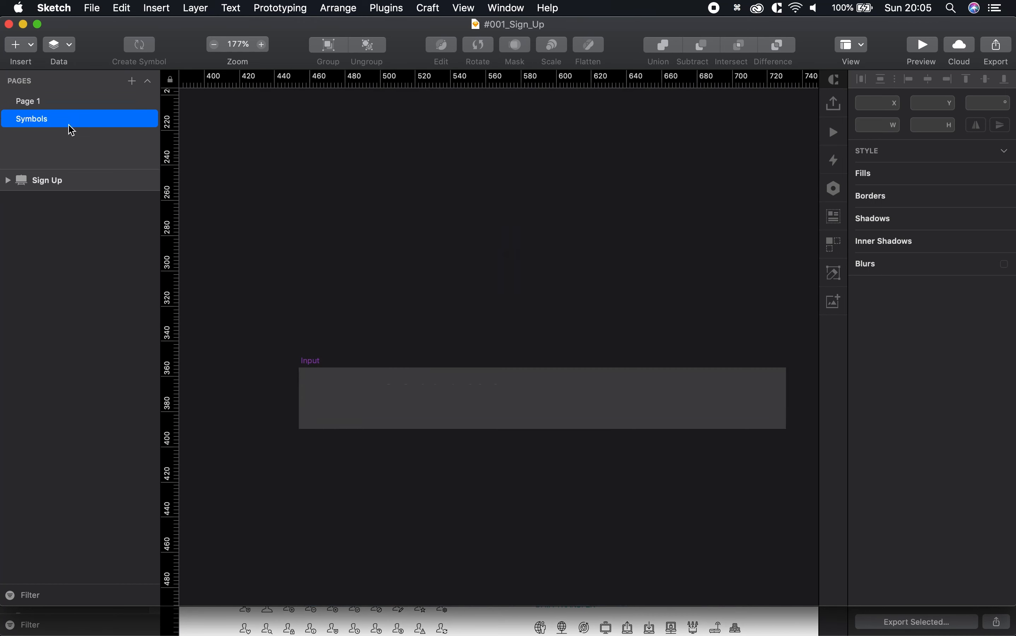
double_click(412, 405)
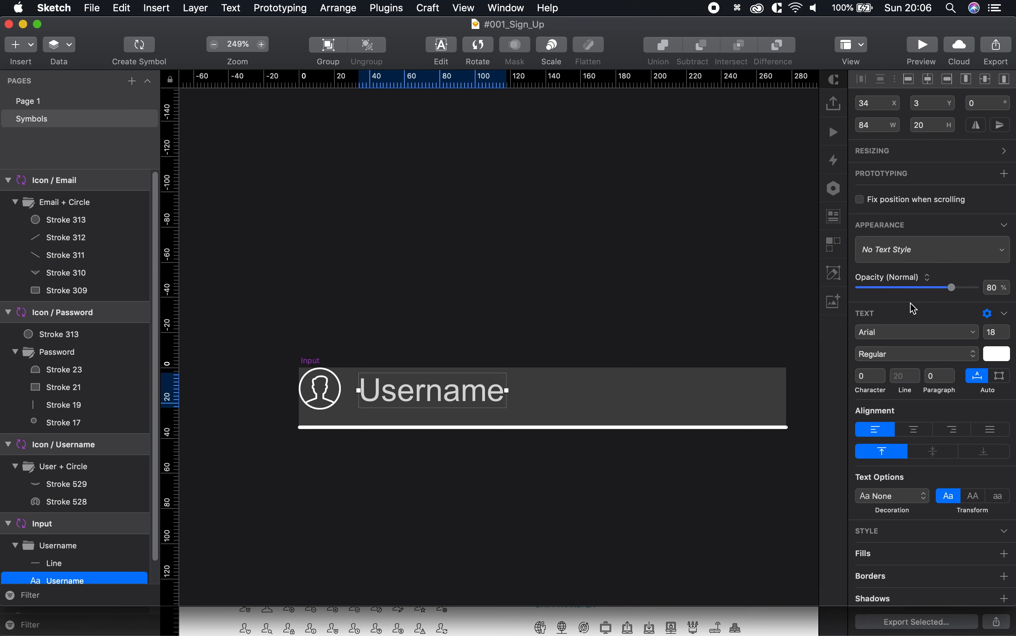
click(906, 335)
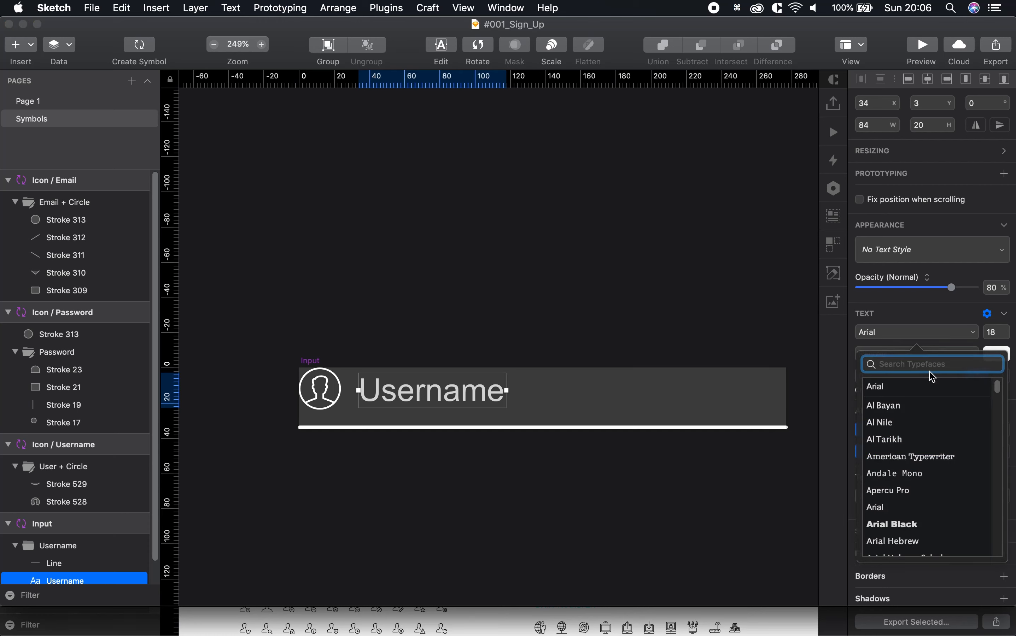
text(klav)
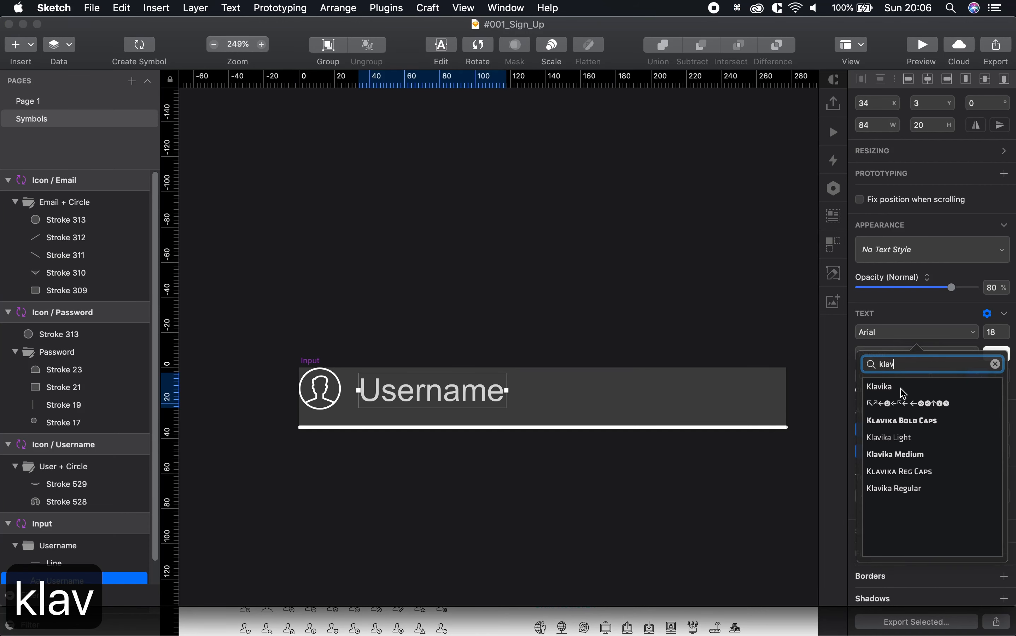
click(906, 488)
click(706, 517)
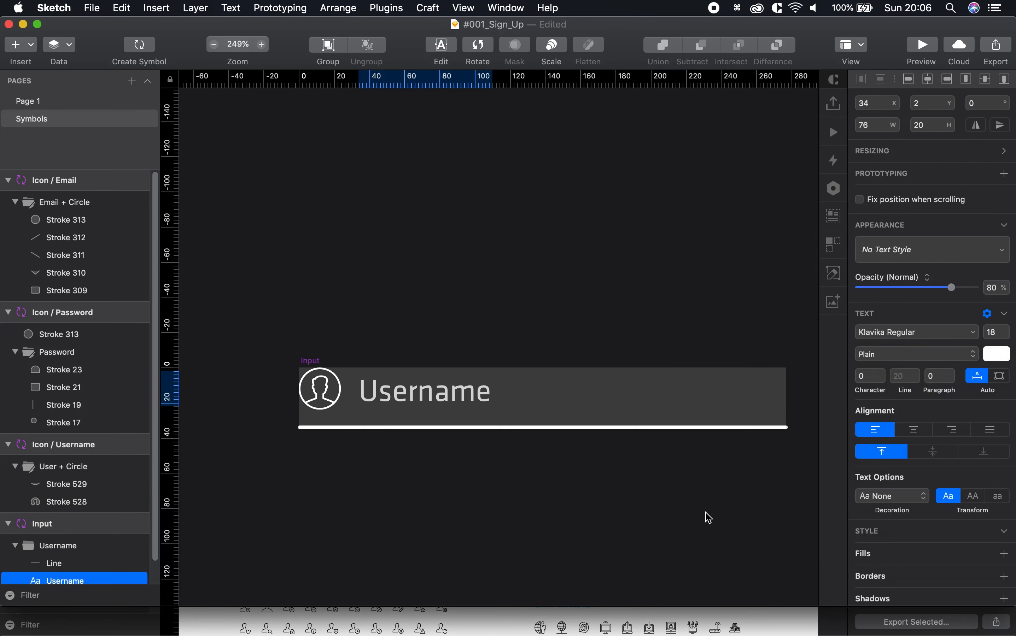
- Select the Username text together with the user icon in the Input symbol to check their alignment
click(392, 387)
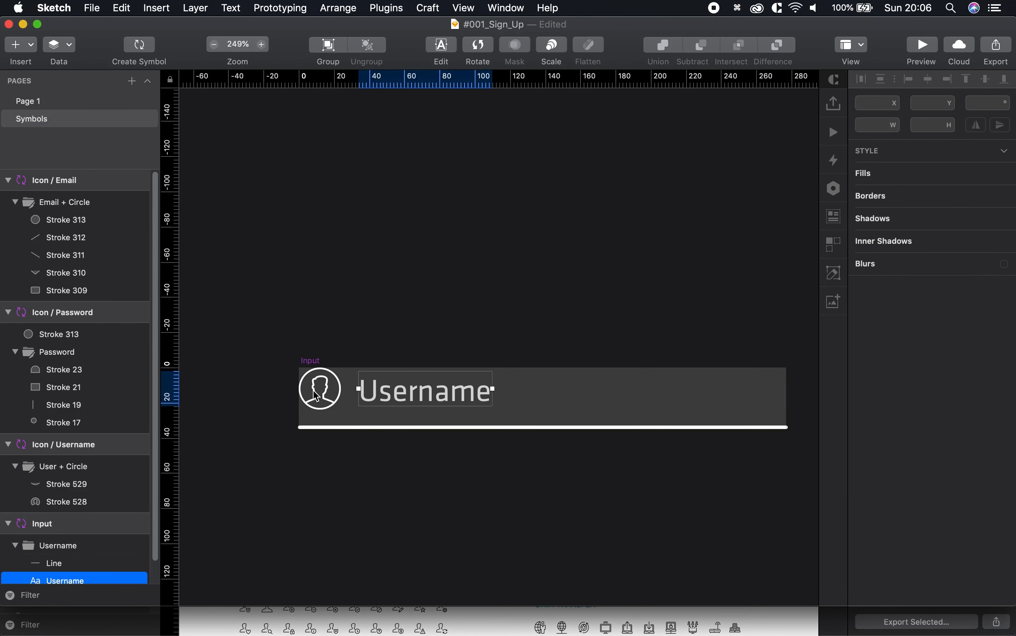
shift+click(324, 395)
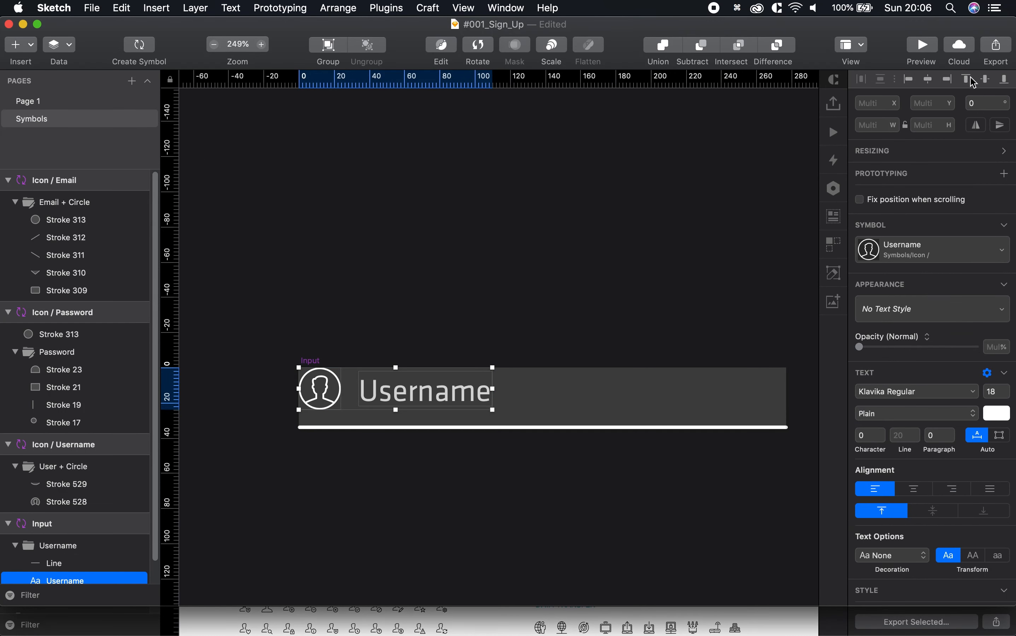
click(547, 274)
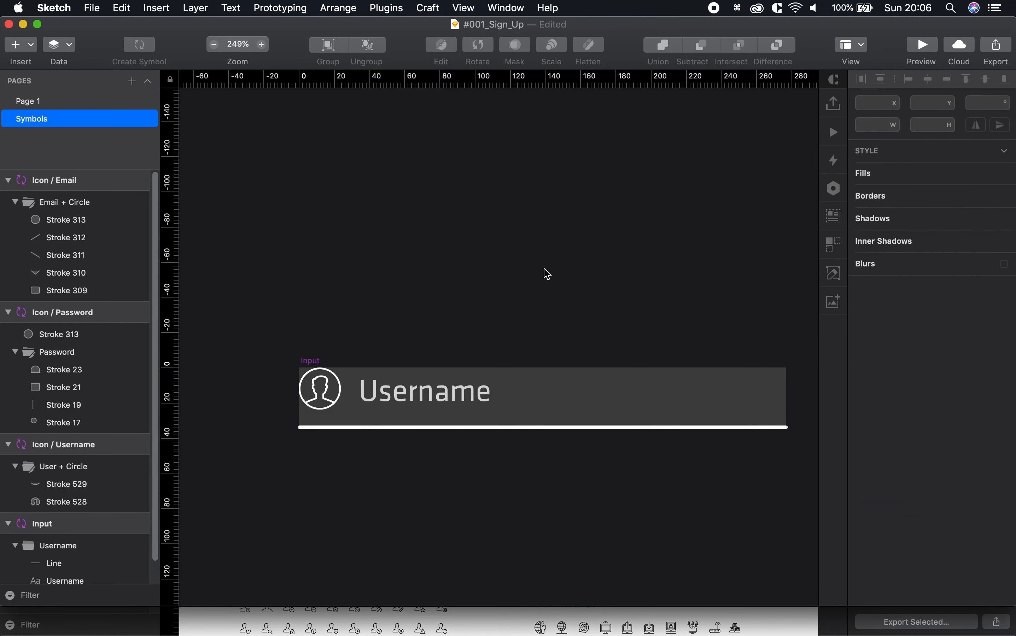
- On Page 1, draw a rounded rectangle about 195 by 69 below the Email Address input as a button
click(38, 100)
scroll(487, 447, down, 5)
key(space)
drag(498, 486, 449, 432)
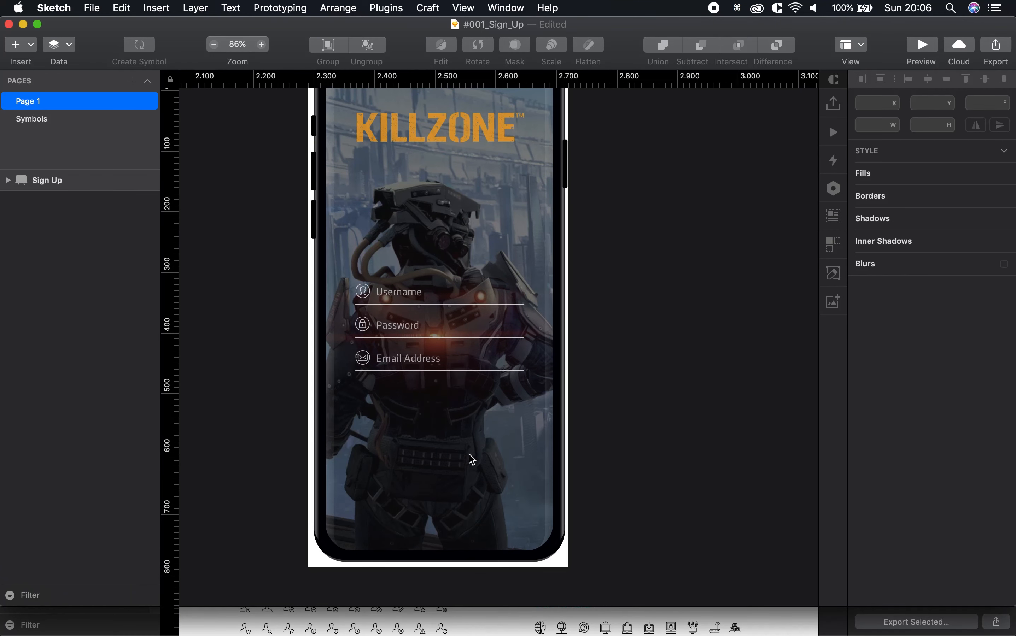
scroll(406, 408, up, 3)
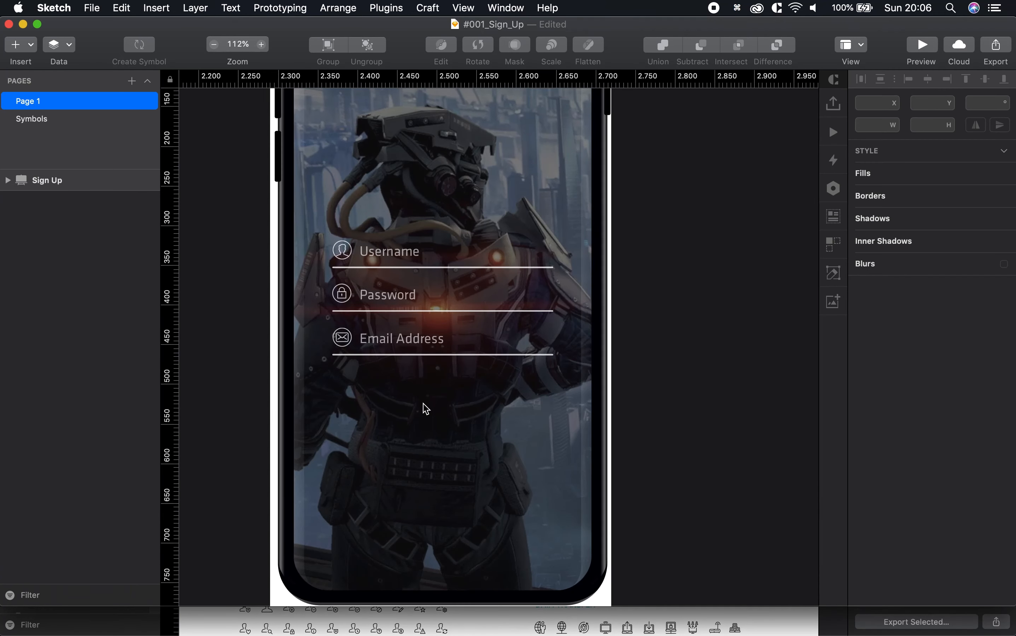
key(r)
key(u)
drag(365, 384, 519, 438)
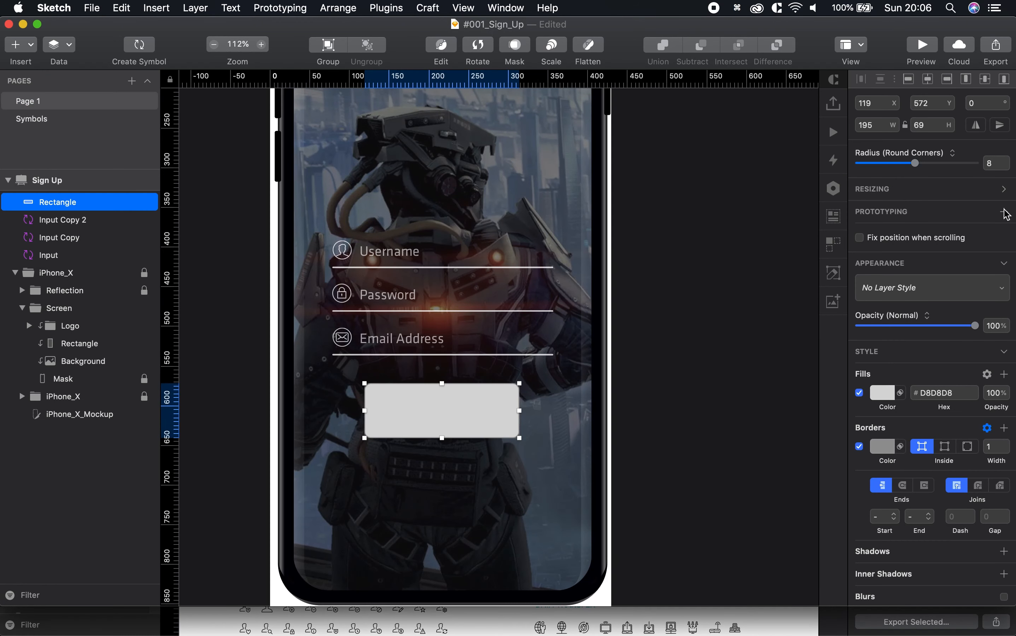
- Set both the border and the fill of the button rectangle to white, FFFFFF
click(881, 449)
click(882, 331)
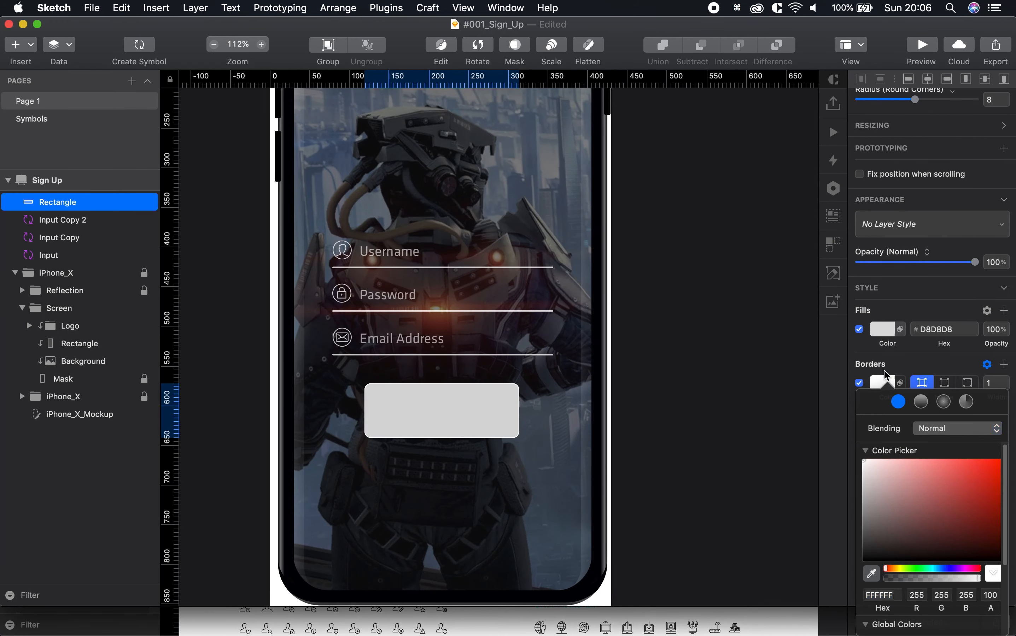
drag(879, 442, 830, 404)
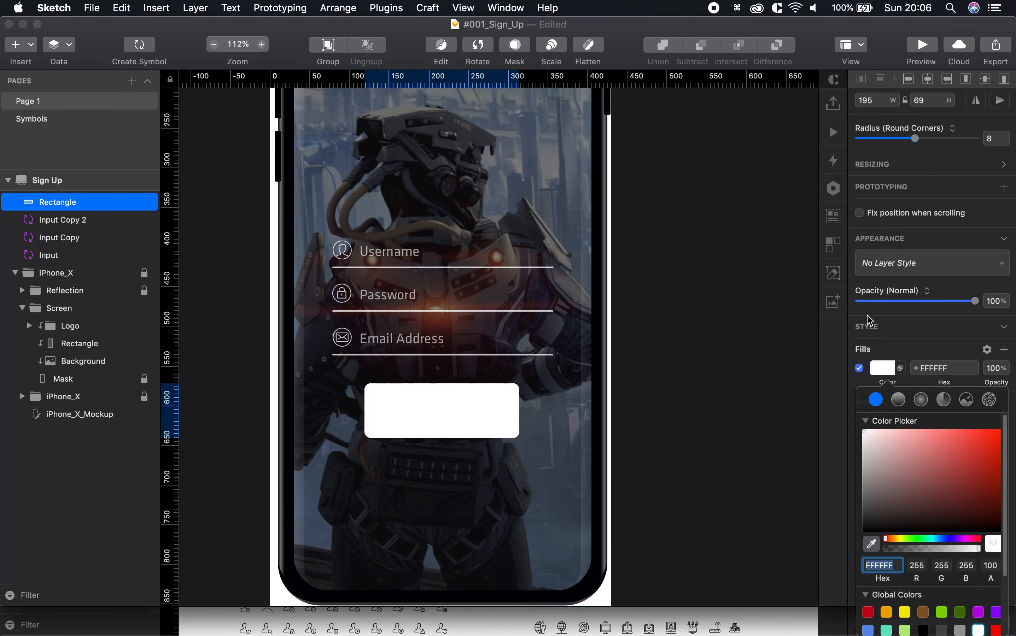
click(922, 334)
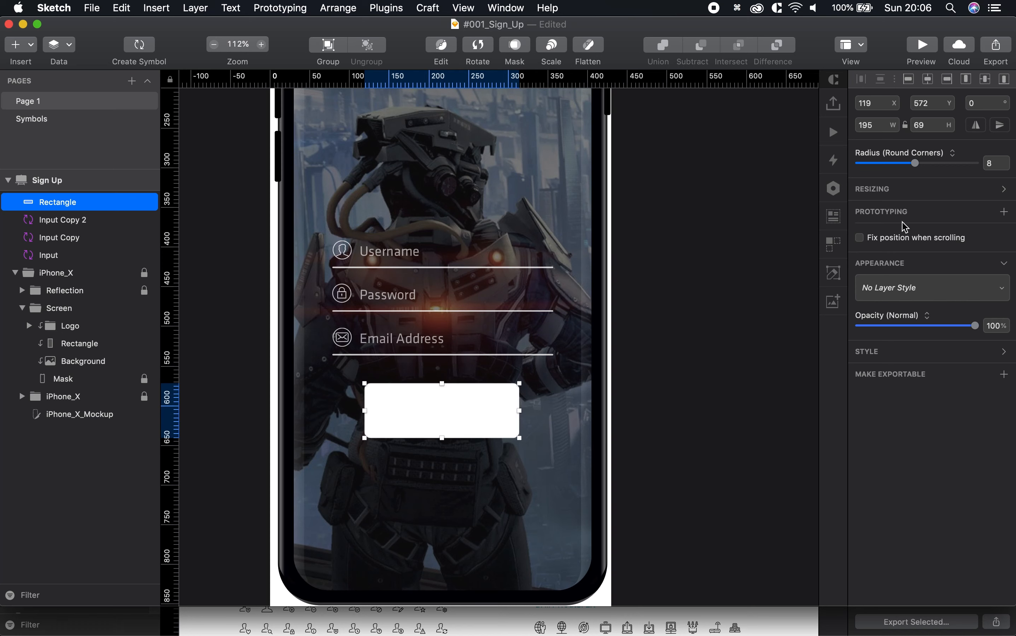
- Reduce the button rectangle's corner radius to 4 and move it down to X 118, Y 591
mouse_move(917, 165)
mouse_down()
mouse_move(888, 165)
mouse_move(899, 165)
mouse_up()
click(711, 410)
mouse_move(428, 417)
mouse_down()
mouse_move(415, 422)
mouse_move(426, 430)
mouse_up()
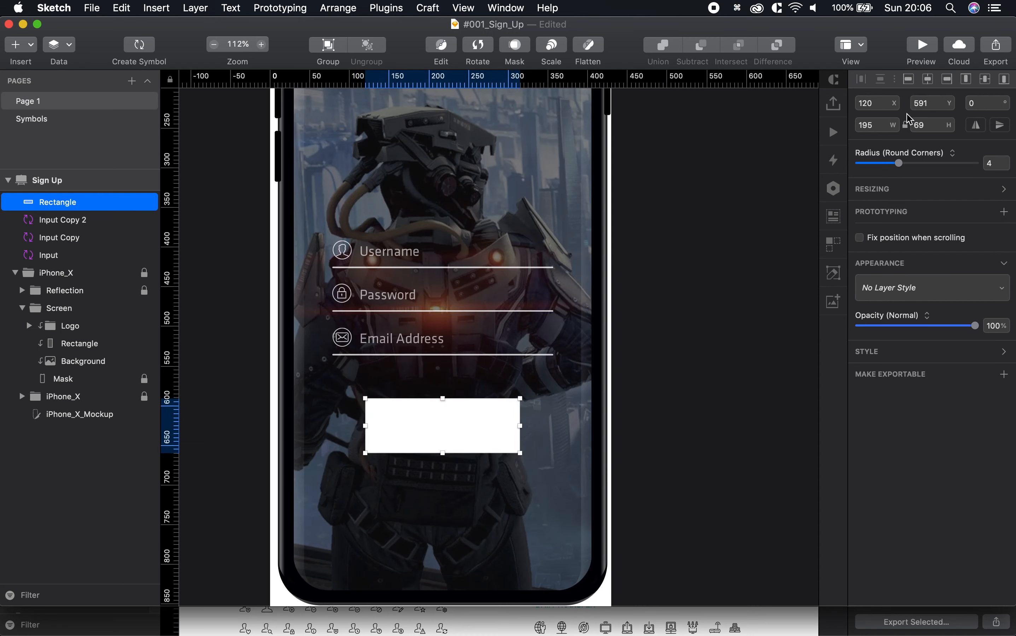
click(737, 397)
- Set the fill opacity of the button rectangle to 30%
click(403, 435)
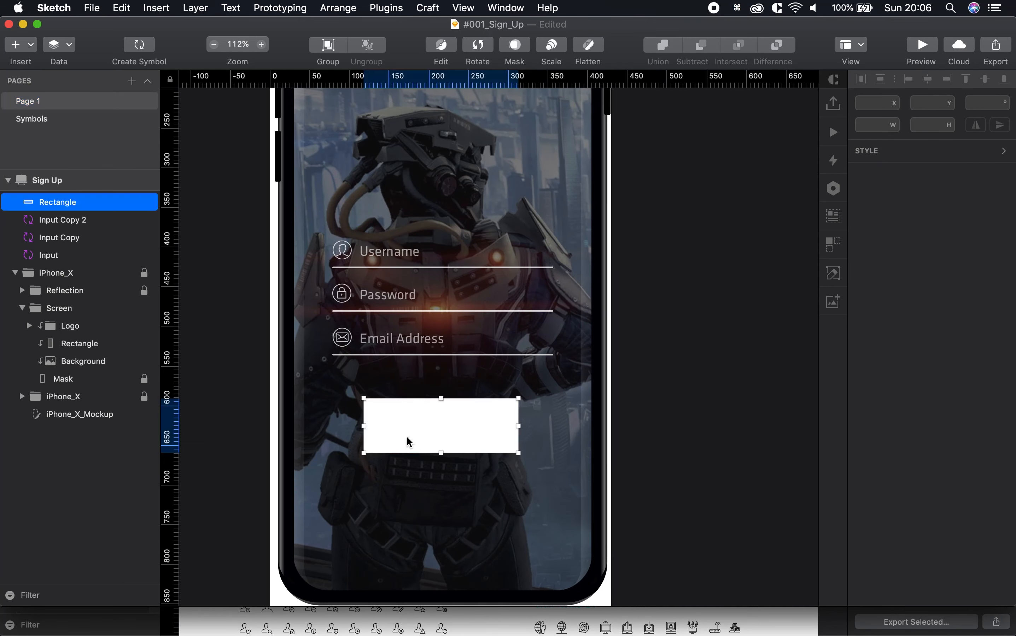
click(882, 357)
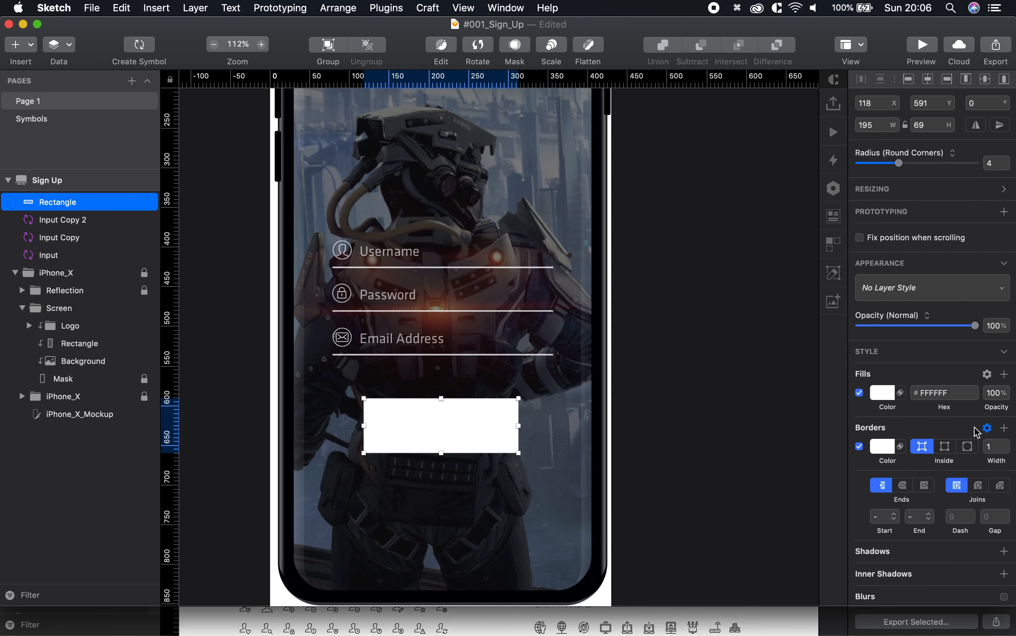
click(991, 393)
text(30)
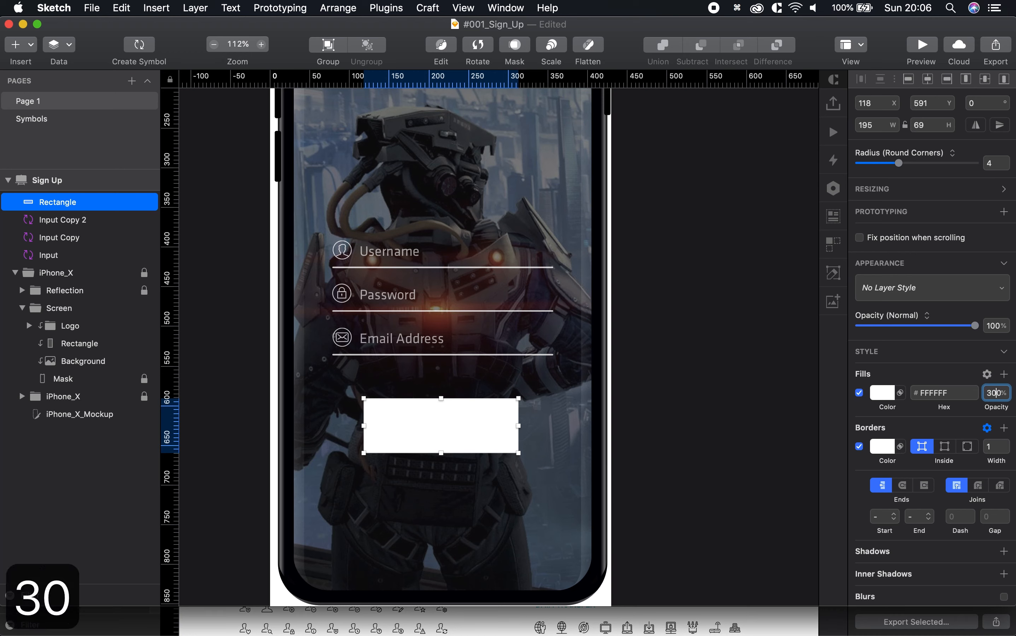
key(Return)
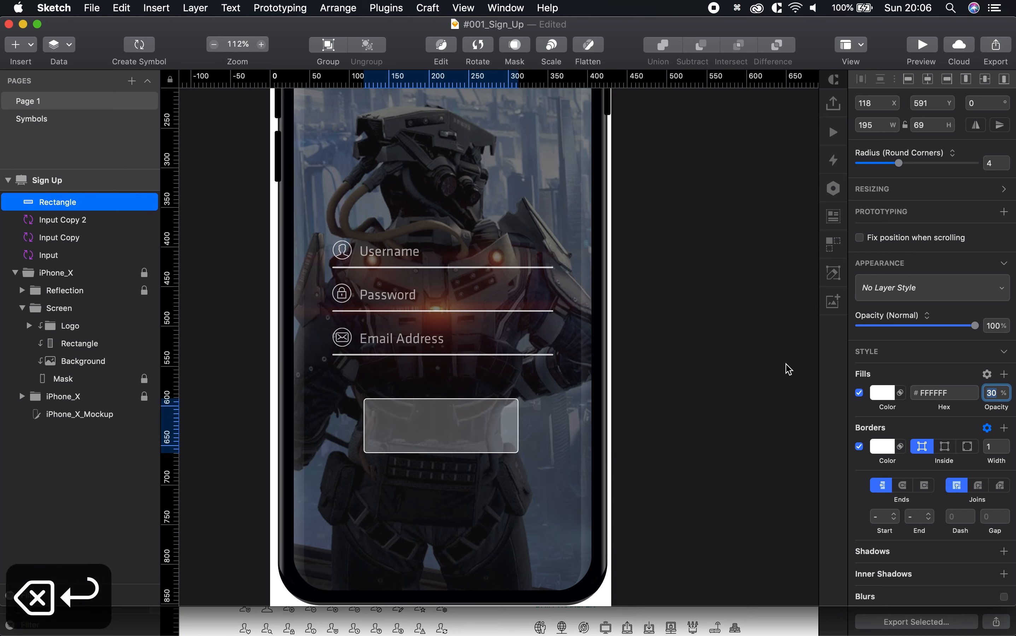
- Lower the button rectangle's overall layer opacity and move it up slightly toward the Email Address input
click(994, 327)
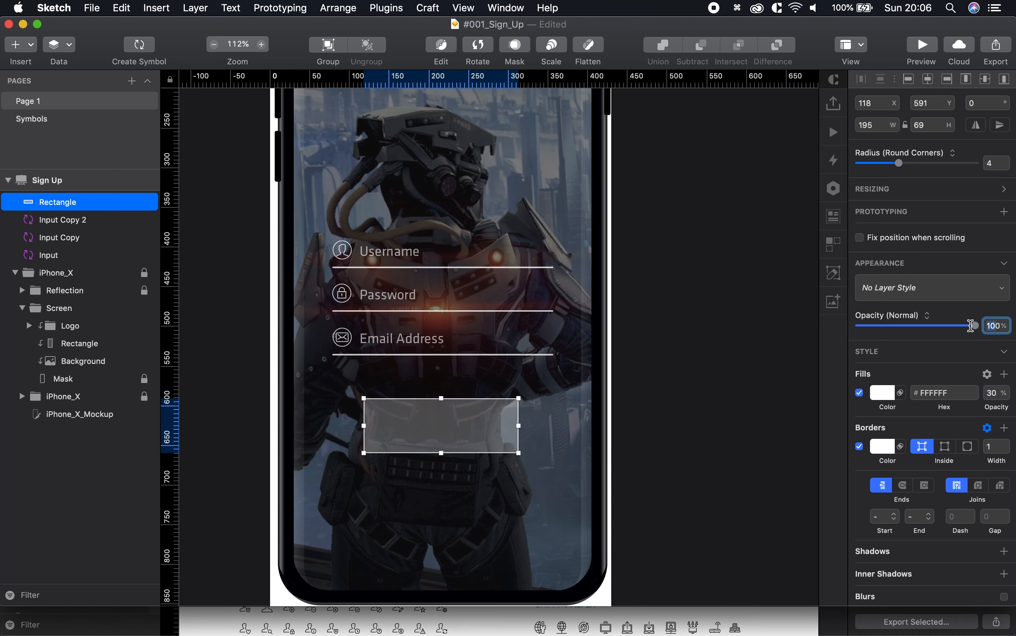
text(8)
key(Return)
click(733, 325)
mouse_move(468, 436)
mouse_down()
mouse_move(463, 420)
mouse_move(472, 429)
mouse_up()
key(Escape)
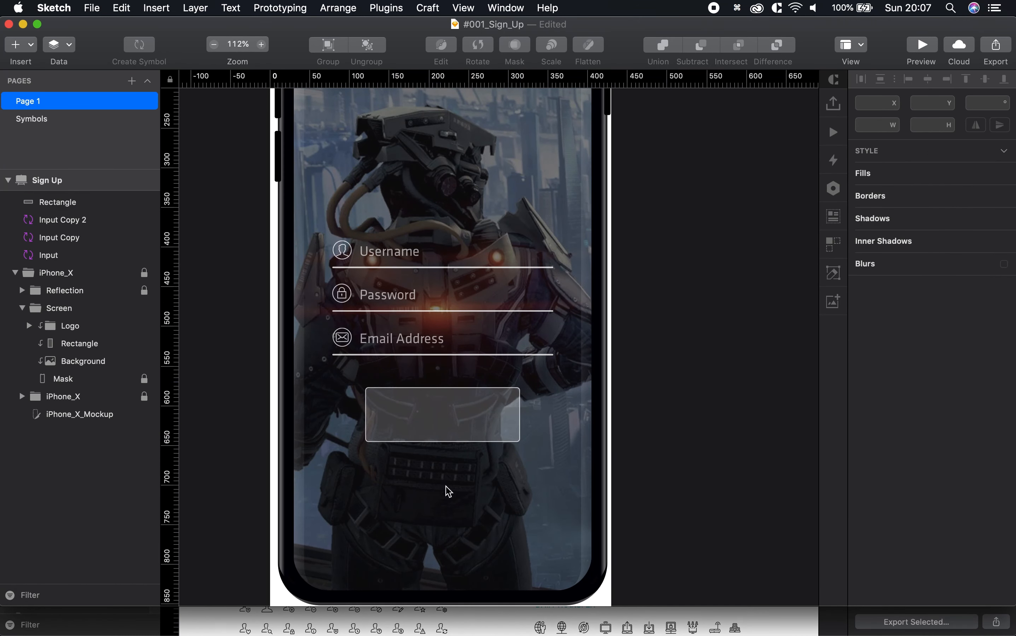
- Add the white text label "Create Account" below the button rectangle
key(t)
click(408, 497)
text(Cre)
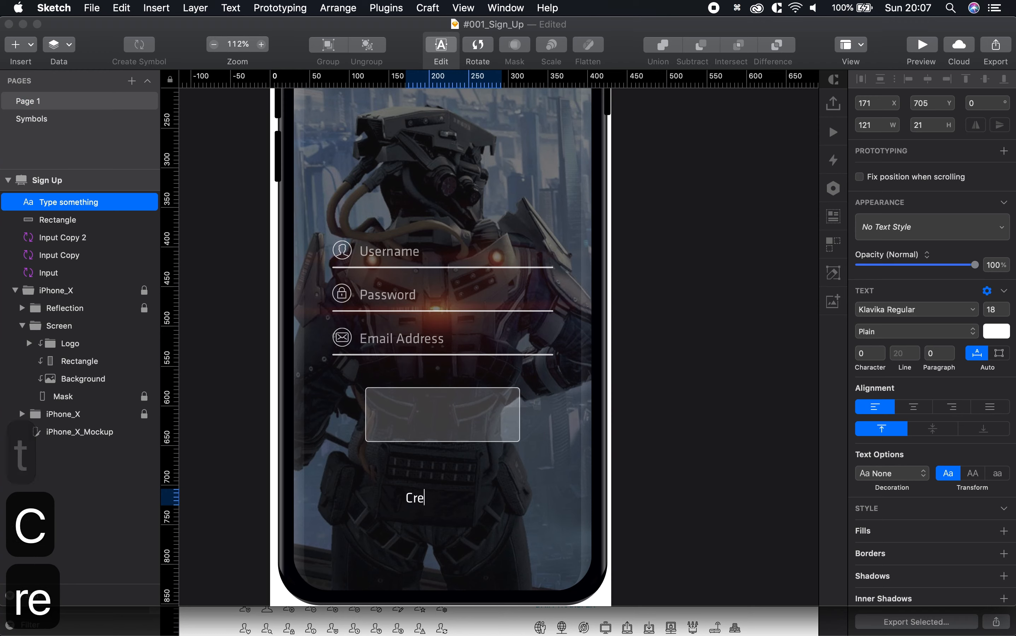
text(ate Account)
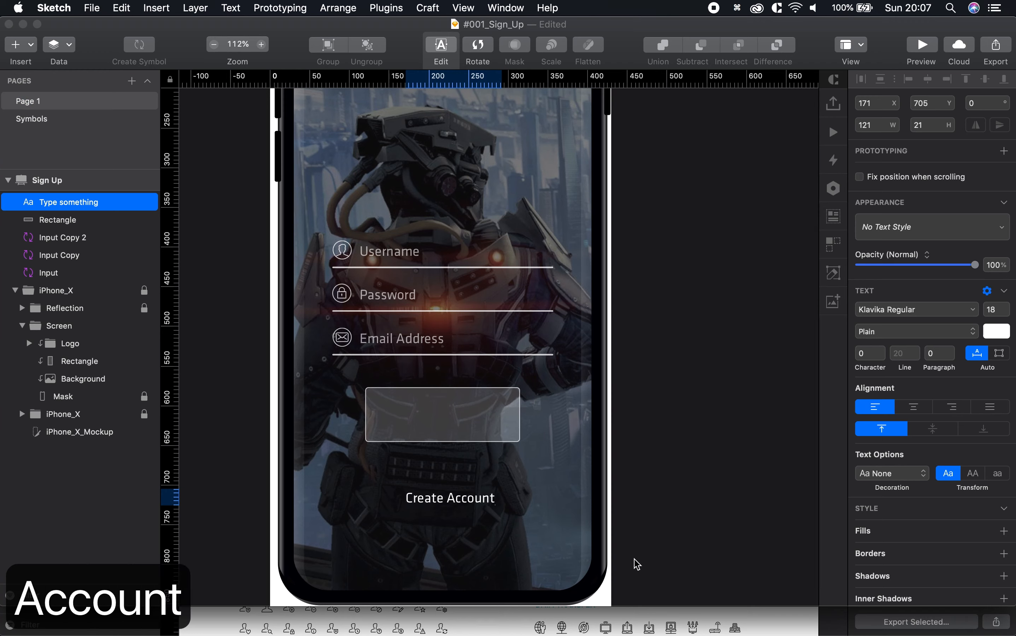
key(Escape)
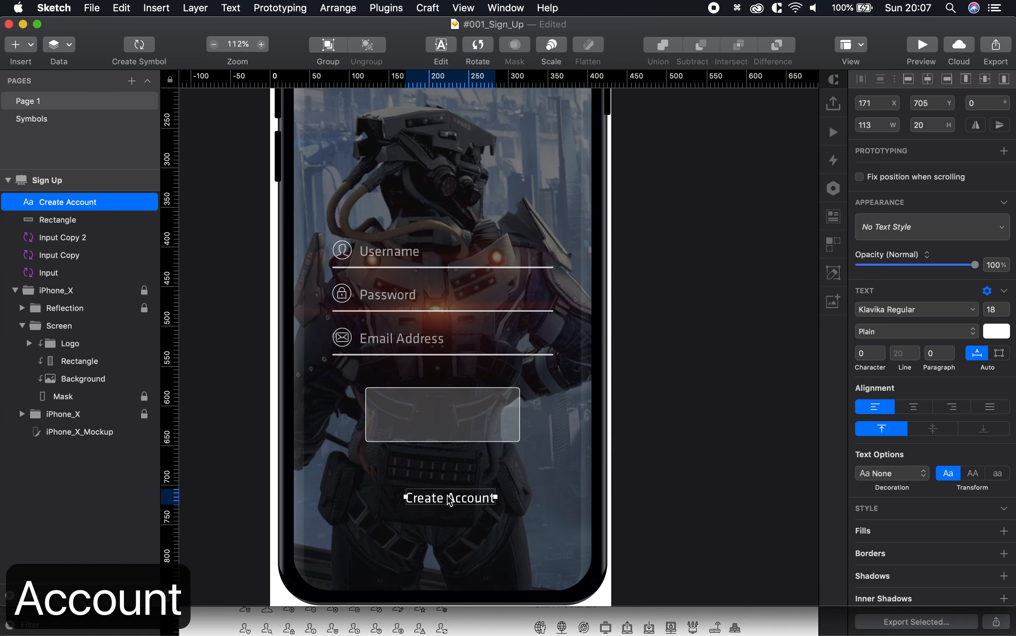
- Move the Create Account label onto the button rectangle and align the two by their vertical centres
drag(446, 498, 439, 413)
shift+click(455, 407)
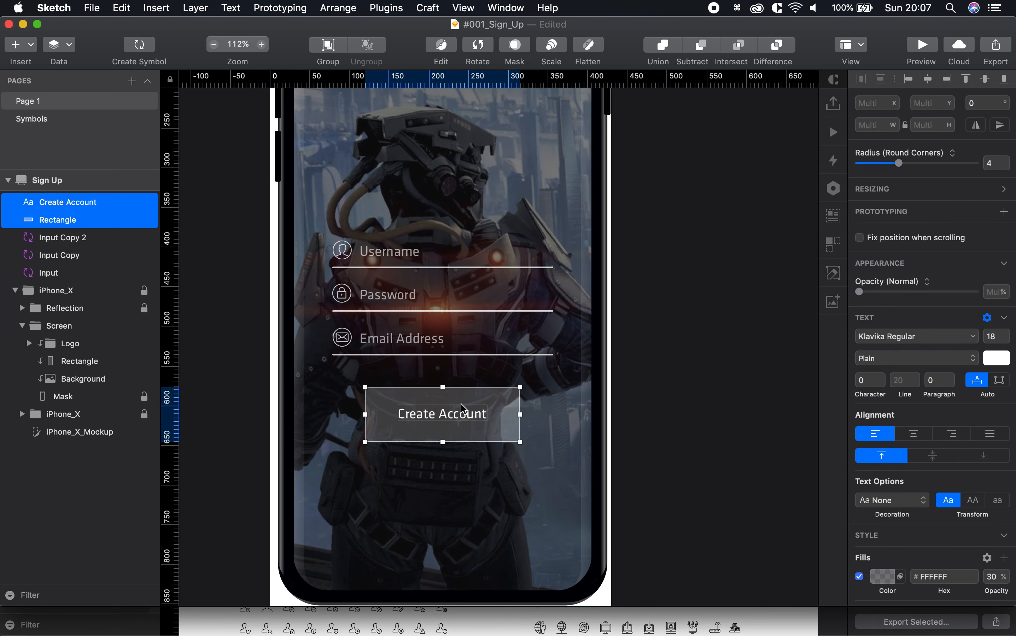
click(987, 79)
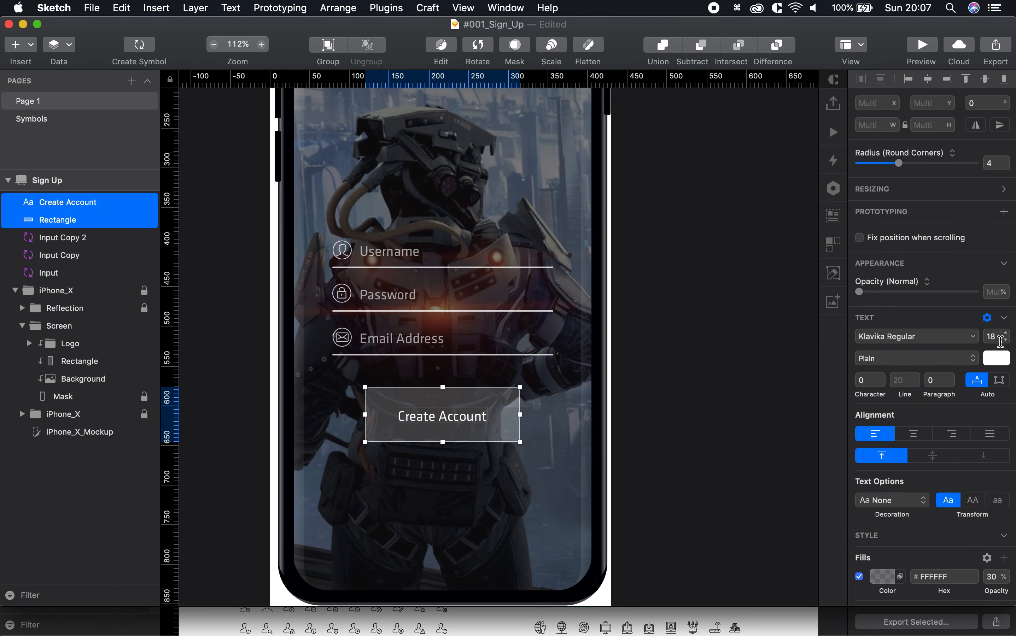
- Set the Create Account label's font size to 24 and recentre it on the button rectangle
click(998, 340)
text(24)
key(Return)
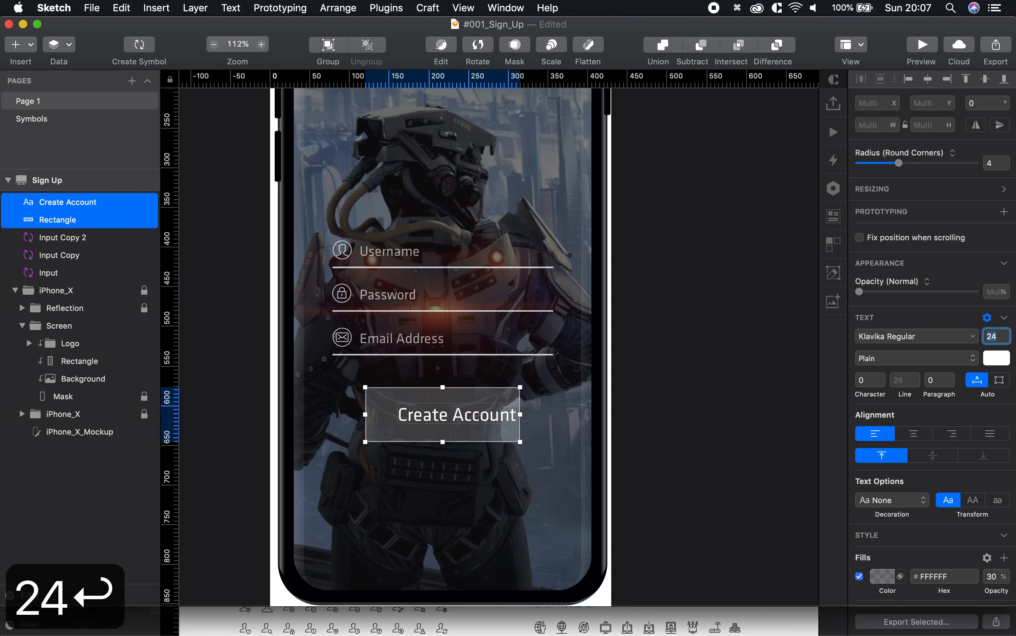
click(707, 409)
drag(483, 415, 468, 413)
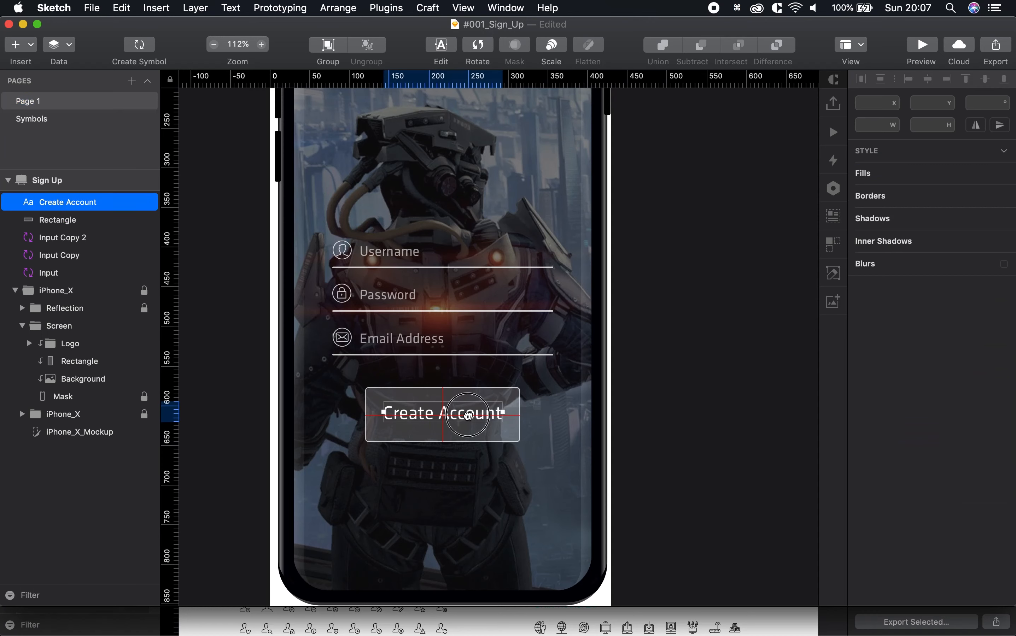
click(651, 408)
key(space)
drag(647, 398, 644, 439)
key(space)
drag(670, 481, 667, 446)
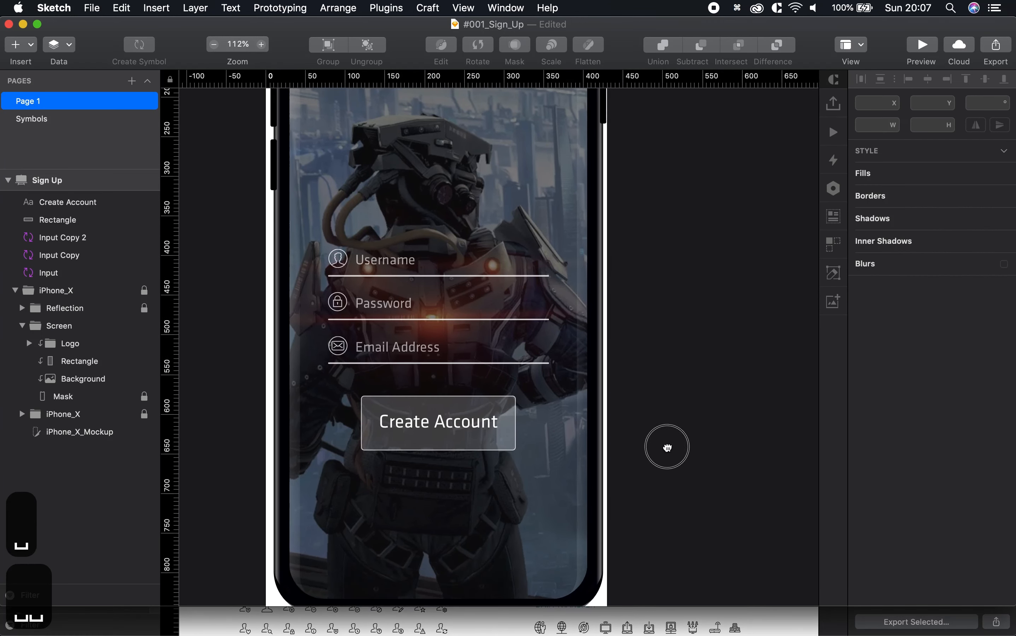
- Set the Create Account label's font size to 18 and centre it on the button rectangle again
click(436, 422)
click(996, 332)
text(18)
key(Return)
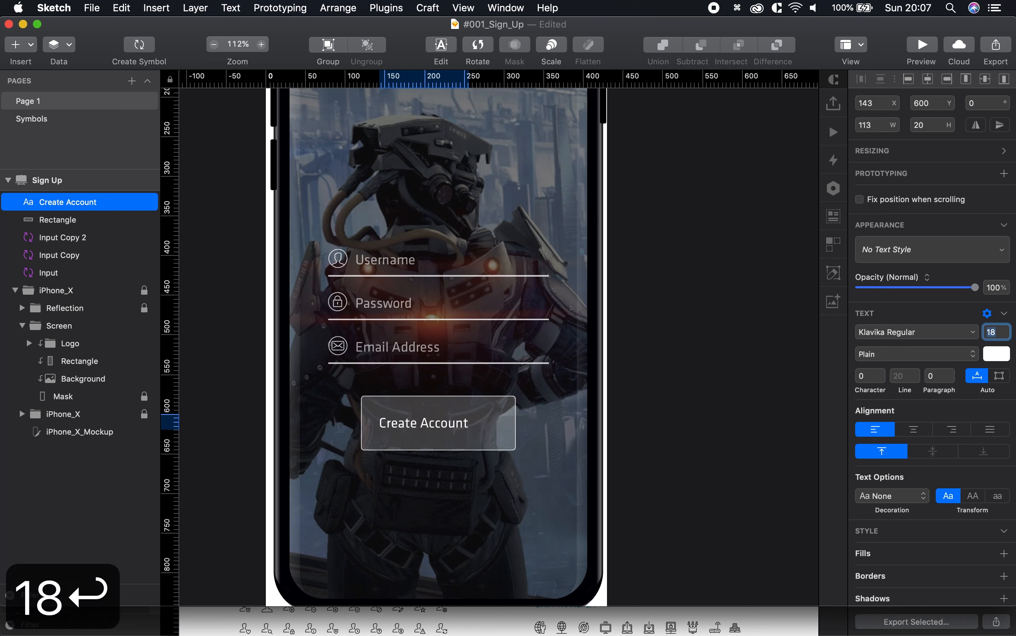
click(711, 499)
click(433, 422)
drag(434, 424, 446, 425)
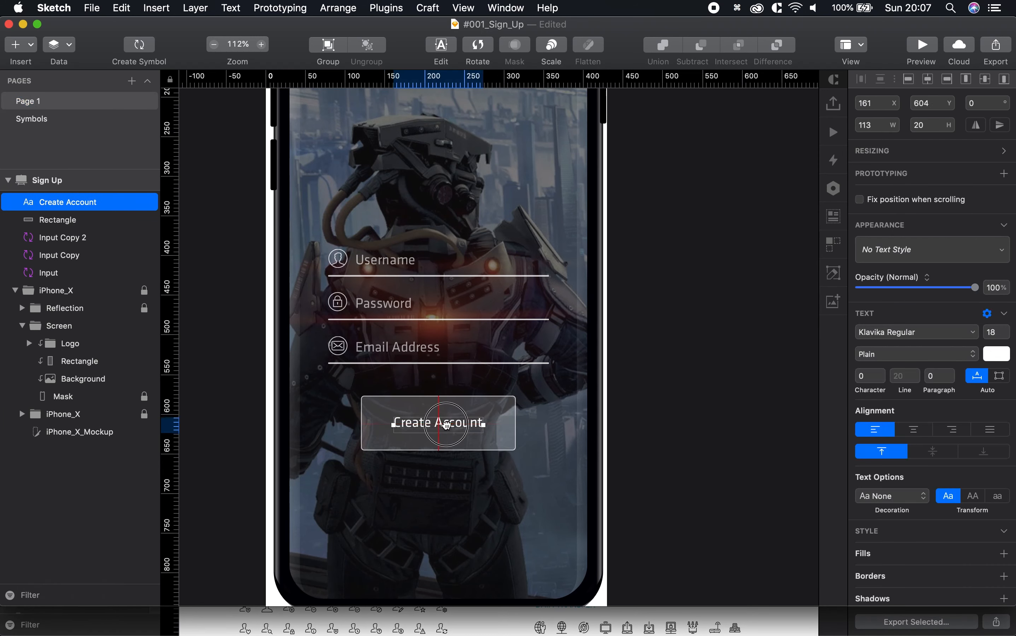
- Shrink the button rectangle around its centre to about 177 × 55 so it fits the label more closely
click(495, 445)
drag(440, 450, 438, 445)
drag(517, 422, 509, 423)
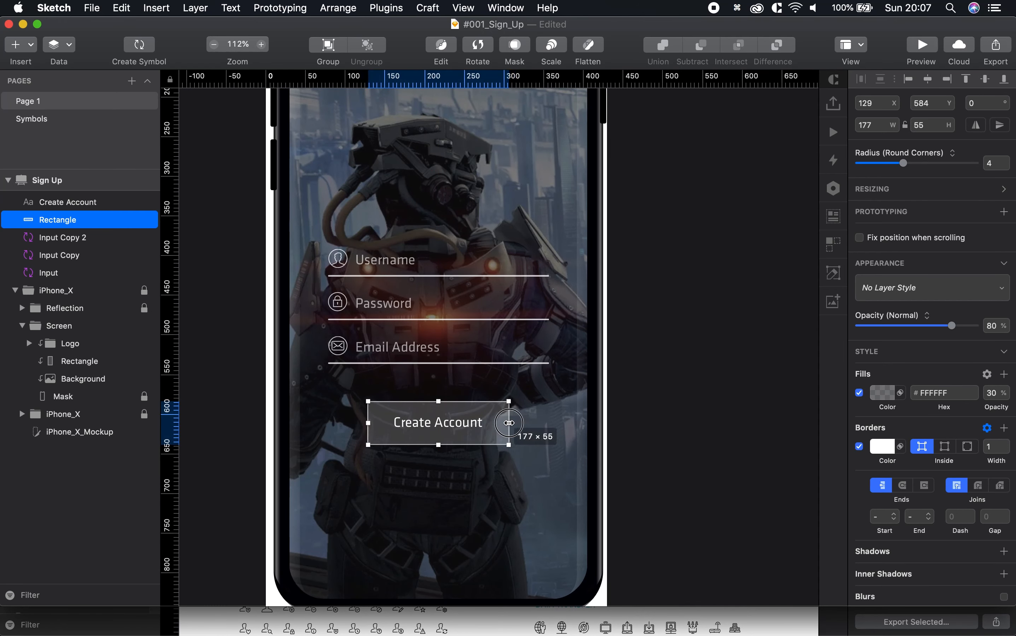
- Align the Create Account label and its rectangle by their vertical centres and group them
shift+click(459, 431)
shift+click(462, 424)
shift+click(476, 411)
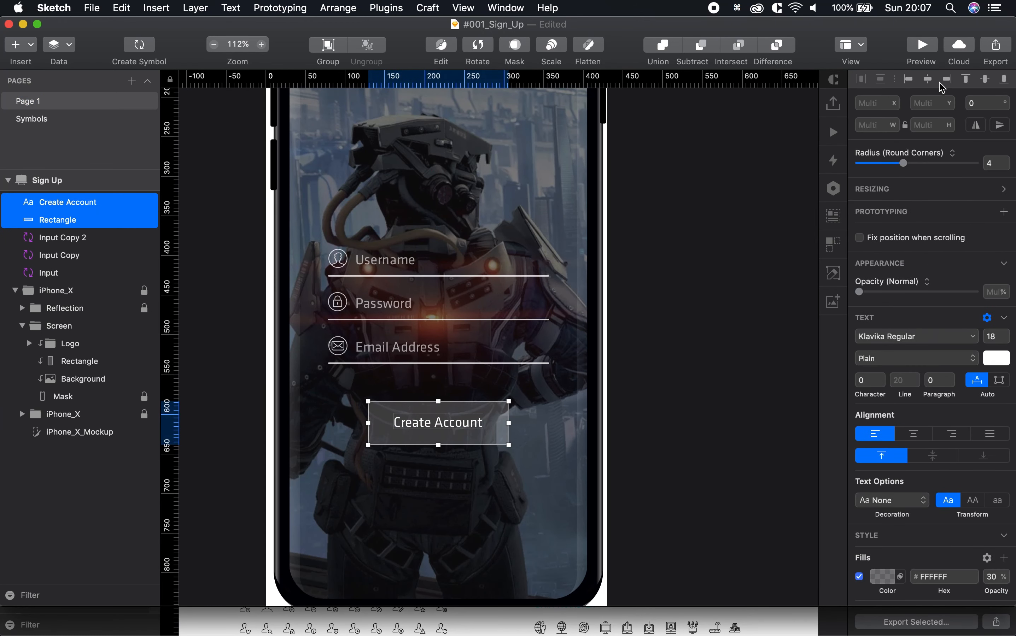
click(985, 80)
key(cmd+g)
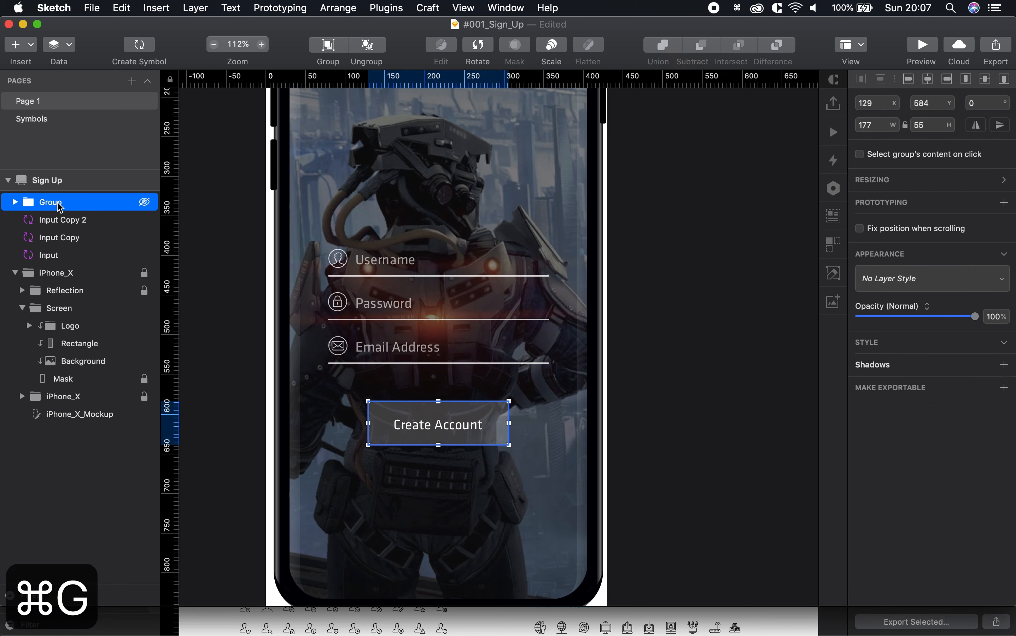
- Rename the new label-and-rectangle group as Button
double_click(52, 202)
text(Cre)
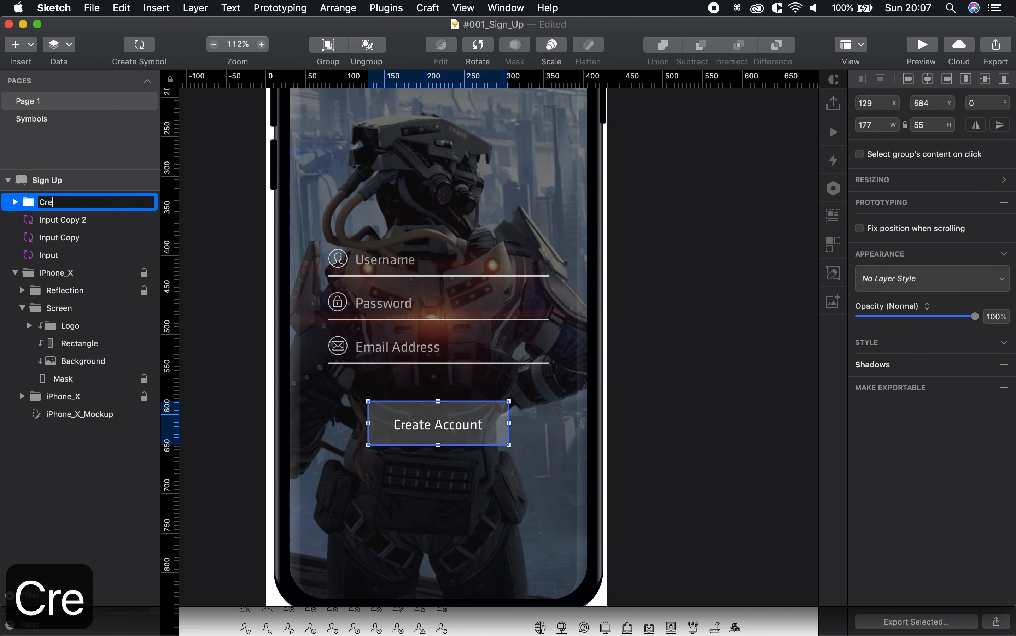
key(BackSpace)
key(BackSpace)
key(BackSpace)
text(Button)
key(Return)
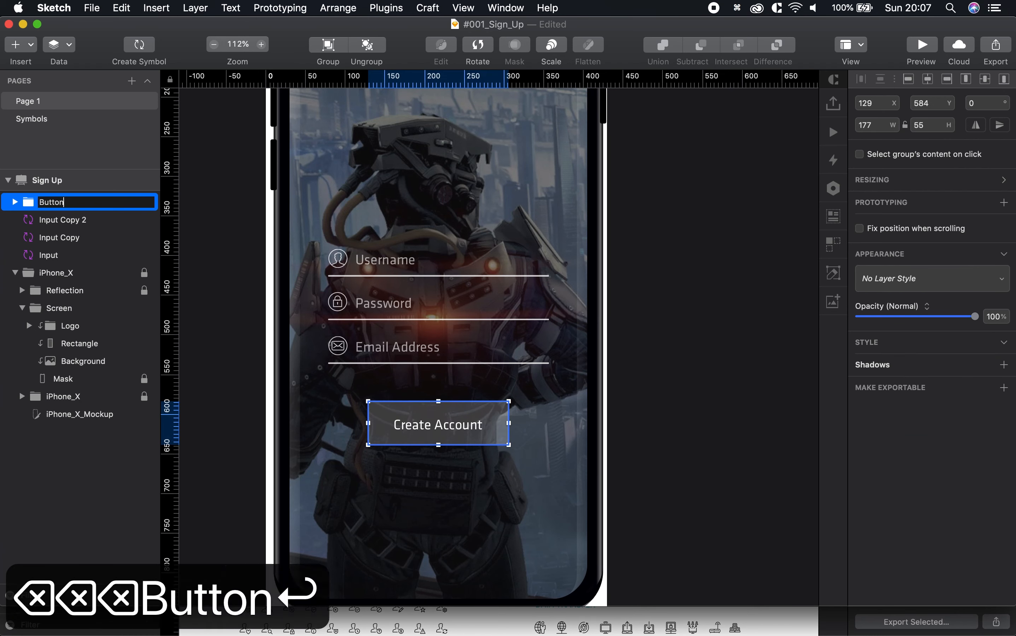
- Nudge the Create Account label up slightly inside the Button group
click(537, 407)
click(463, 421)
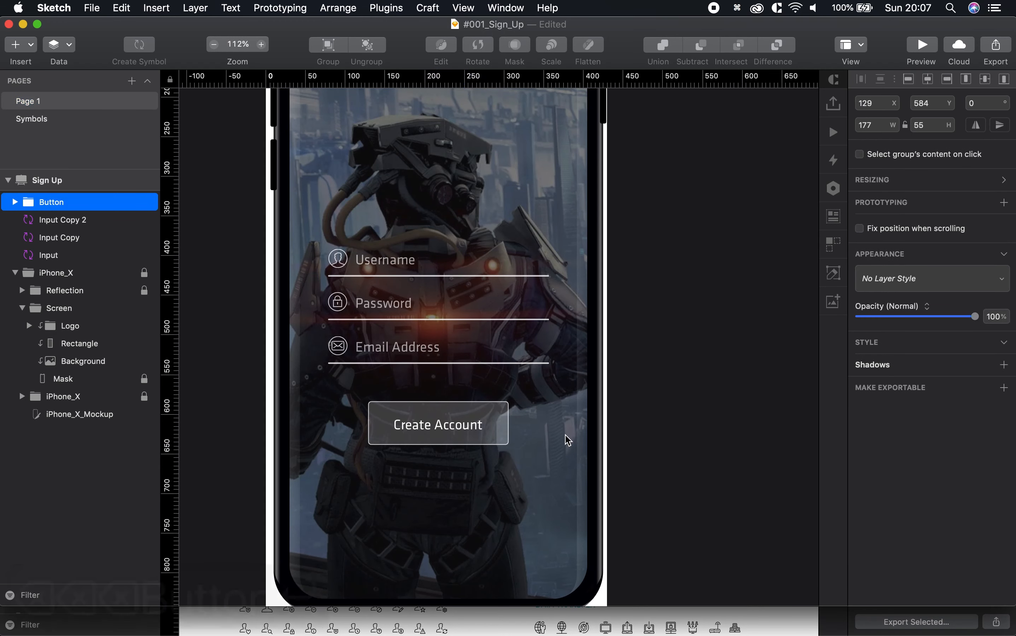
double_click(446, 424)
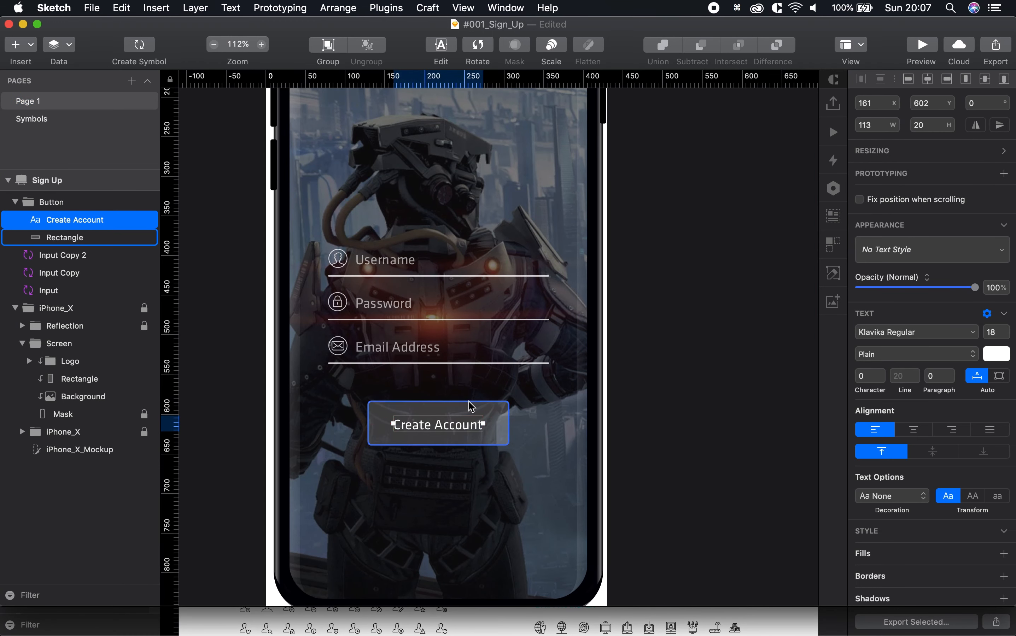
click(743, 433)
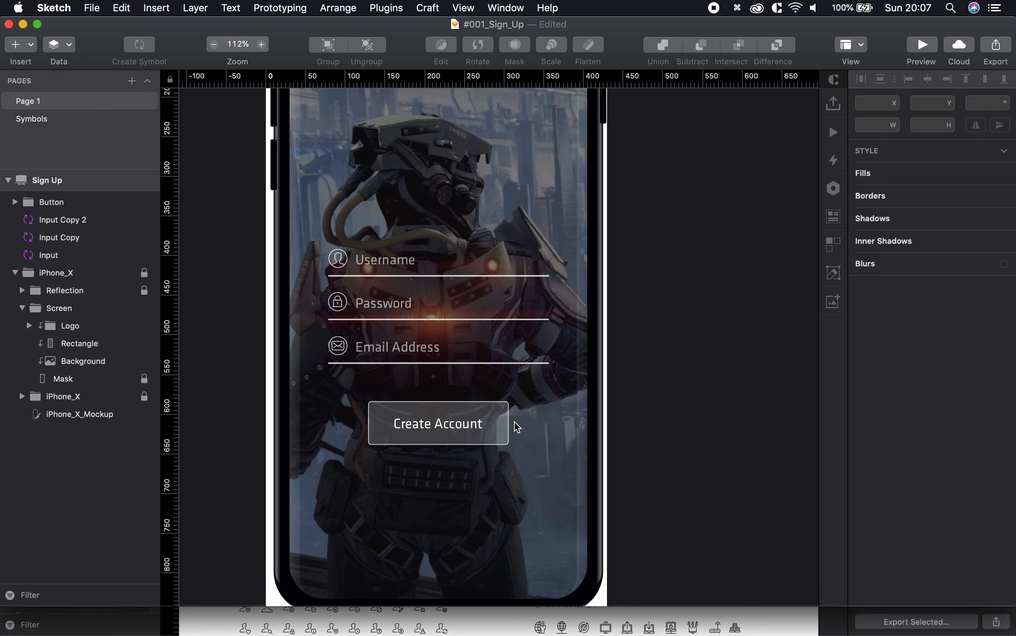
- Move the Username, Password and Email Address inputs together with the Create Account button slightly lower on the phone screen
scroll(679, 433, down, 3)
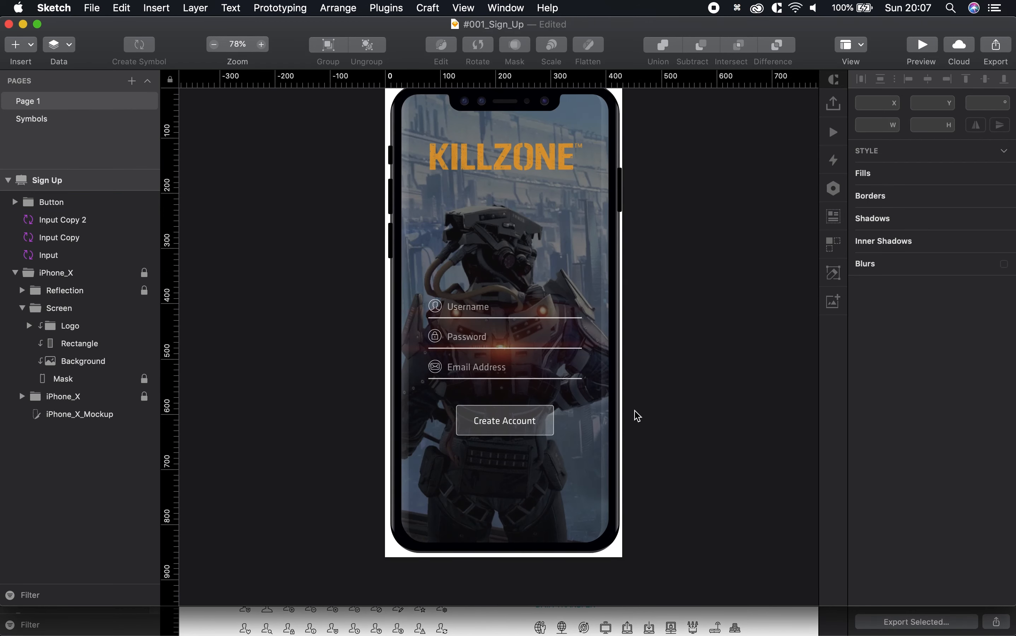
click(503, 422)
shift+click(500, 369)
shift+click(498, 338)
shift+click(494, 312)
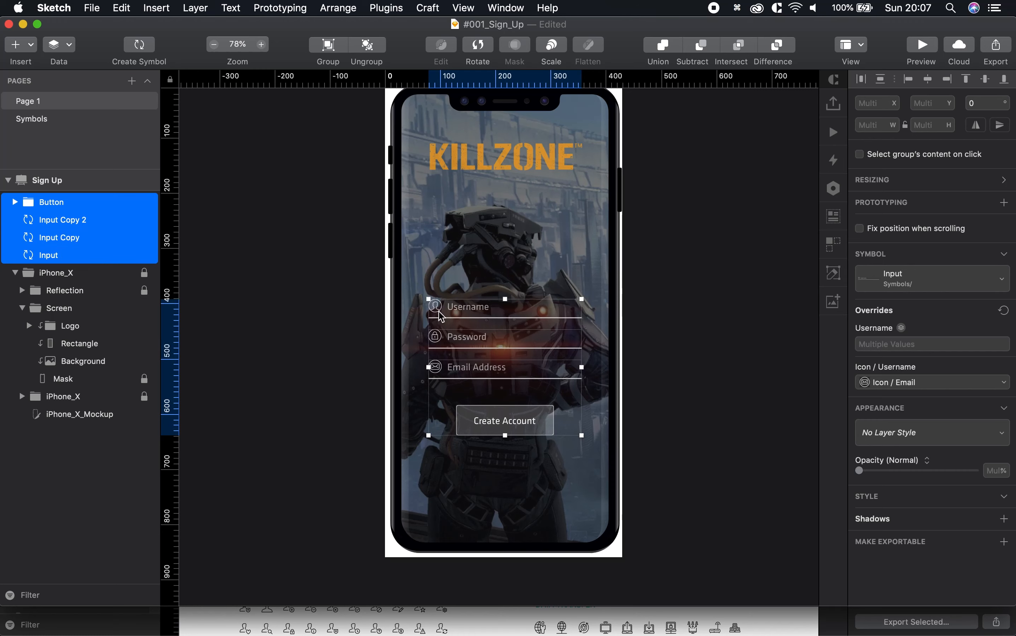
shift+click(440, 314)
key(shift+Down)
key(shift+Down)
key(Down)
key(Down)
key(super+z)
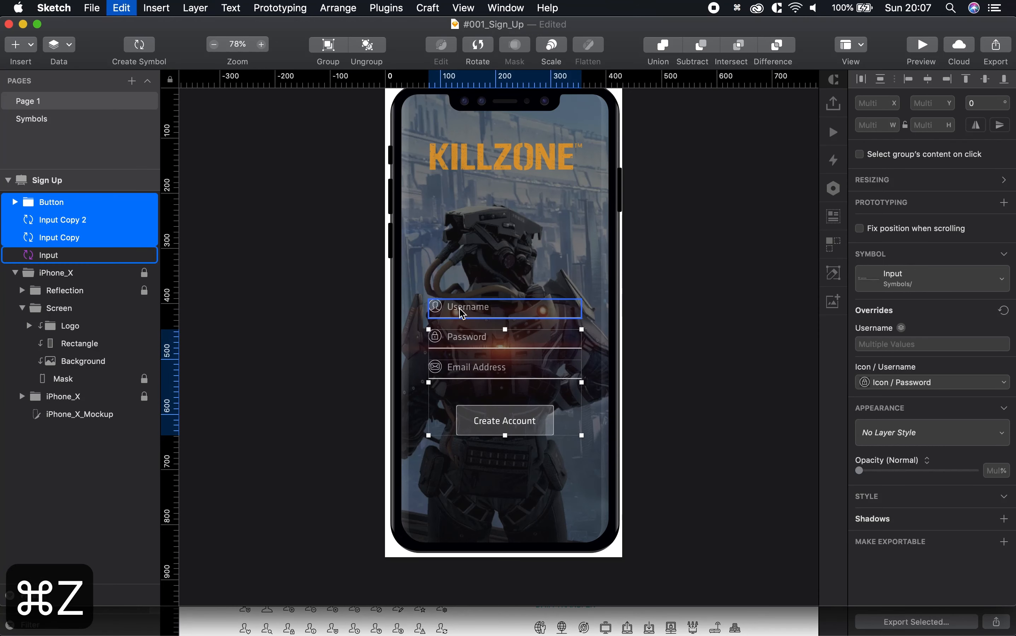
key(super+z)
drag(477, 311, 476, 330)
click(692, 352)
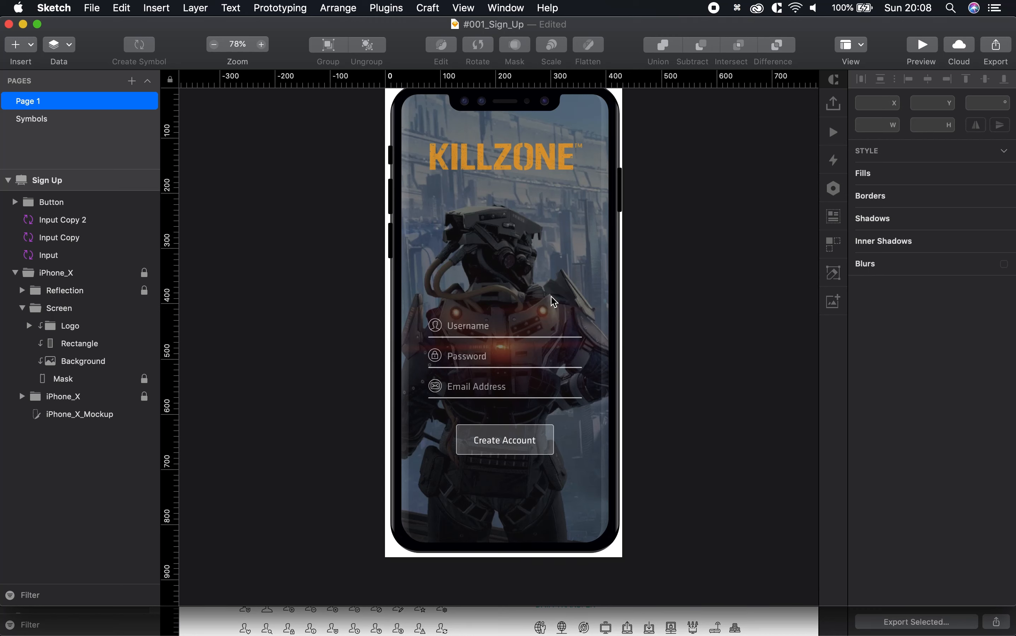
- Add the text label "Sign In" above the Username input
key(t)
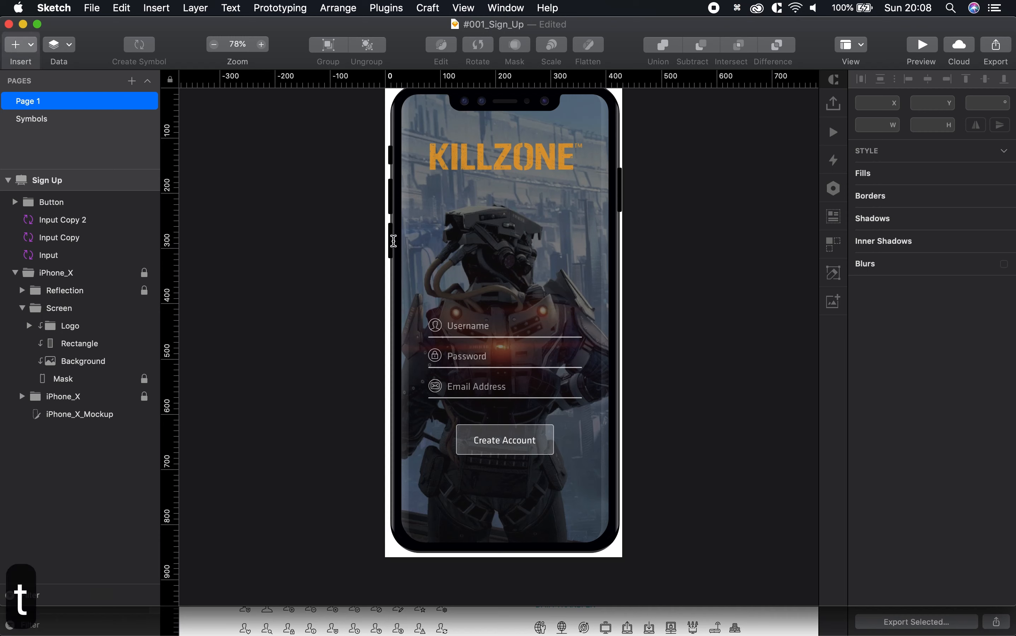
click(445, 287)
text(S)
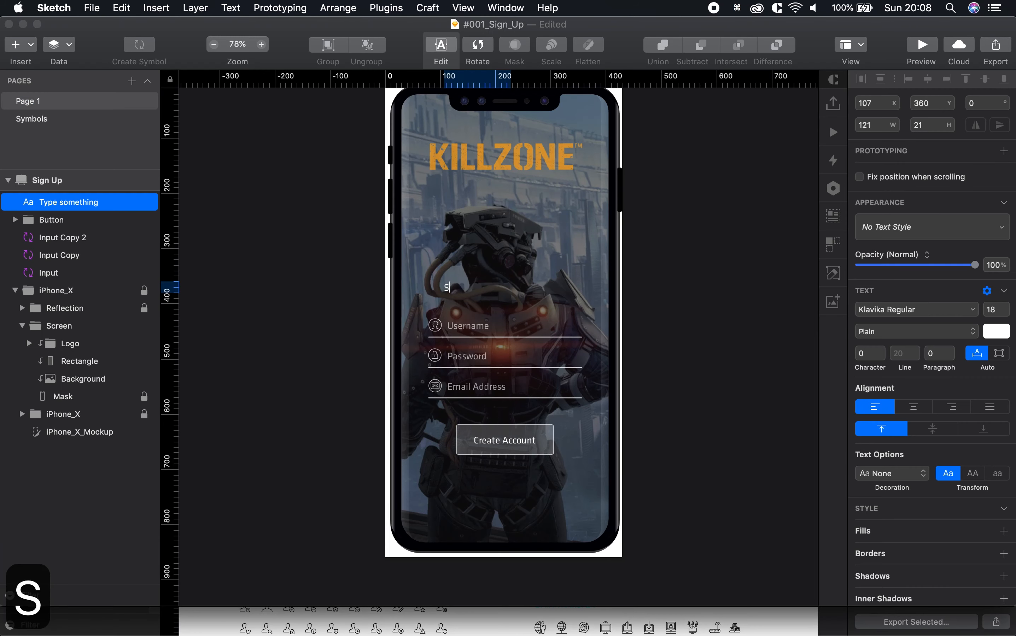
text(IGN)
key(BackSpace)
key(BackSpace)
key(BackSpace)
key(BackSpace)
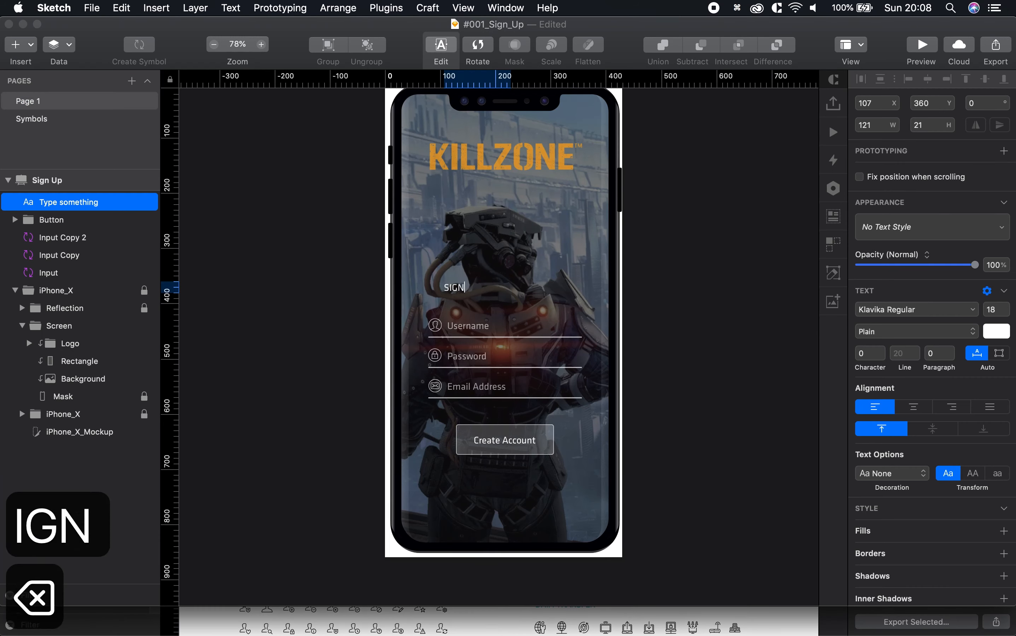
text(ign)
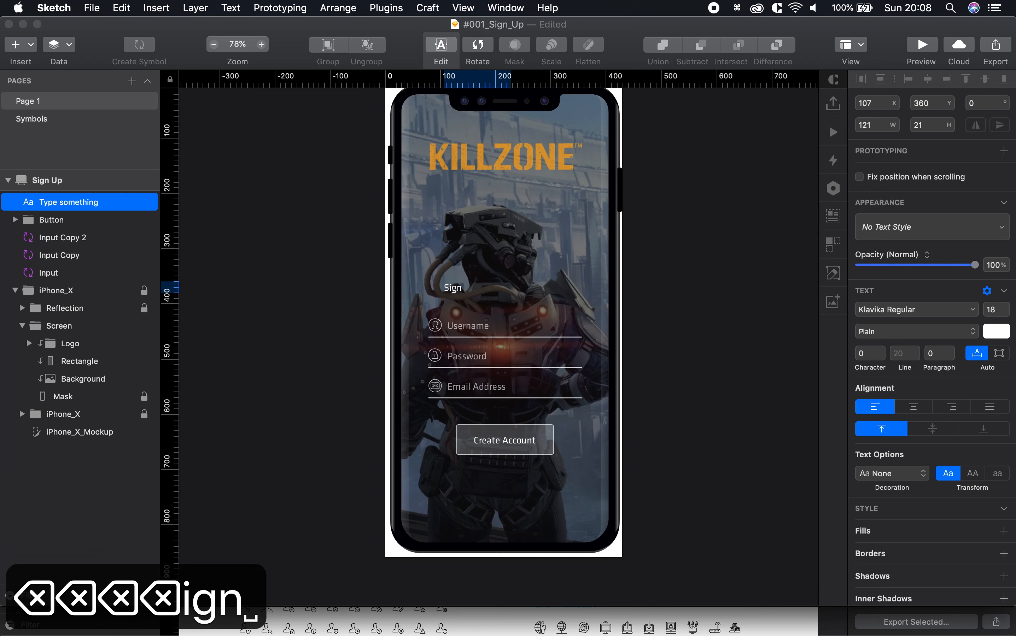
text( IN)
key(BackSpace)
text(n)
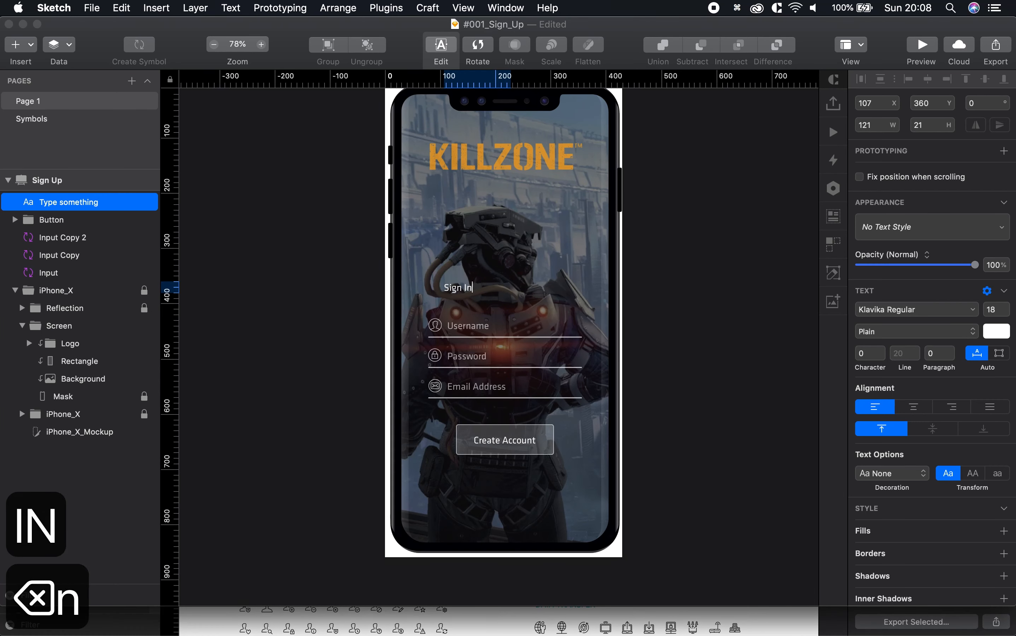
- Apply the uppercase text transform to the Sign In label
key(cmd+a)
click(973, 473)
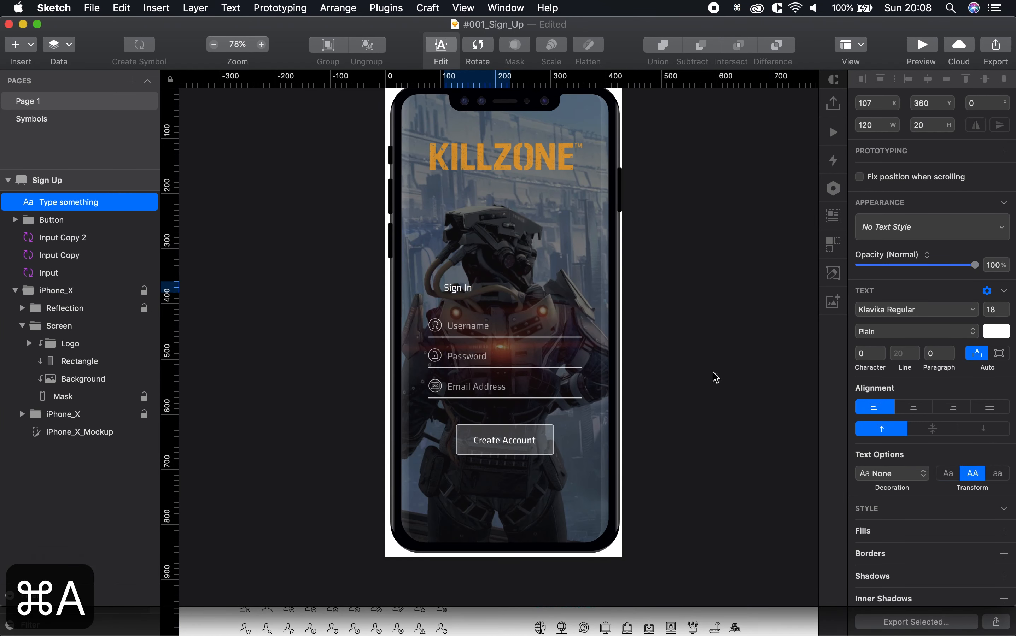
click(673, 379)
- Set the Sign In label's font size to 24 and place it at X 99, with a 47 px gap above the Username input
scroll(474, 292, up, 5)
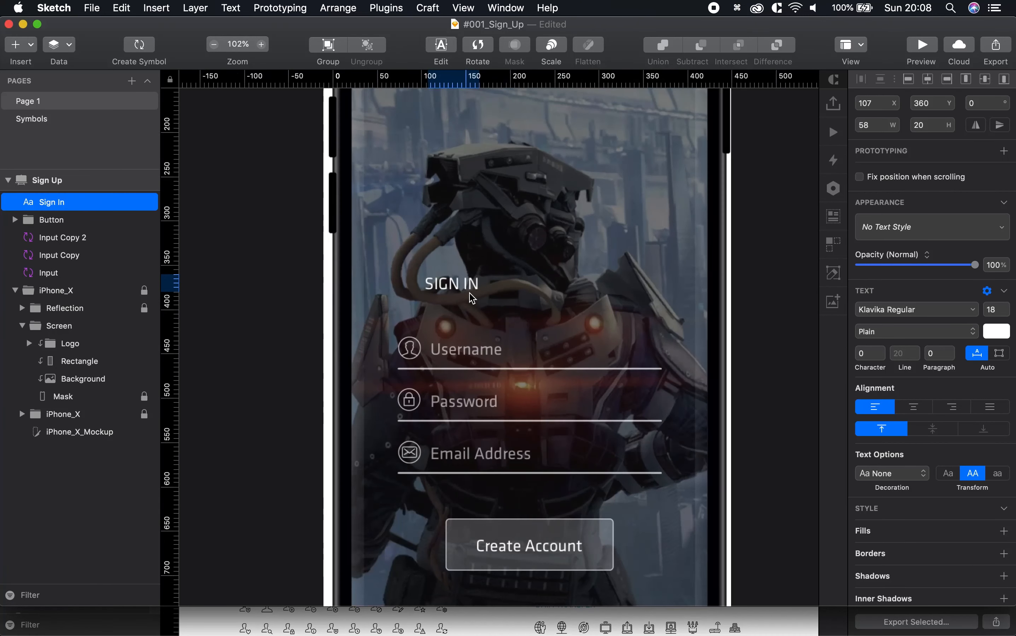
click(994, 309)
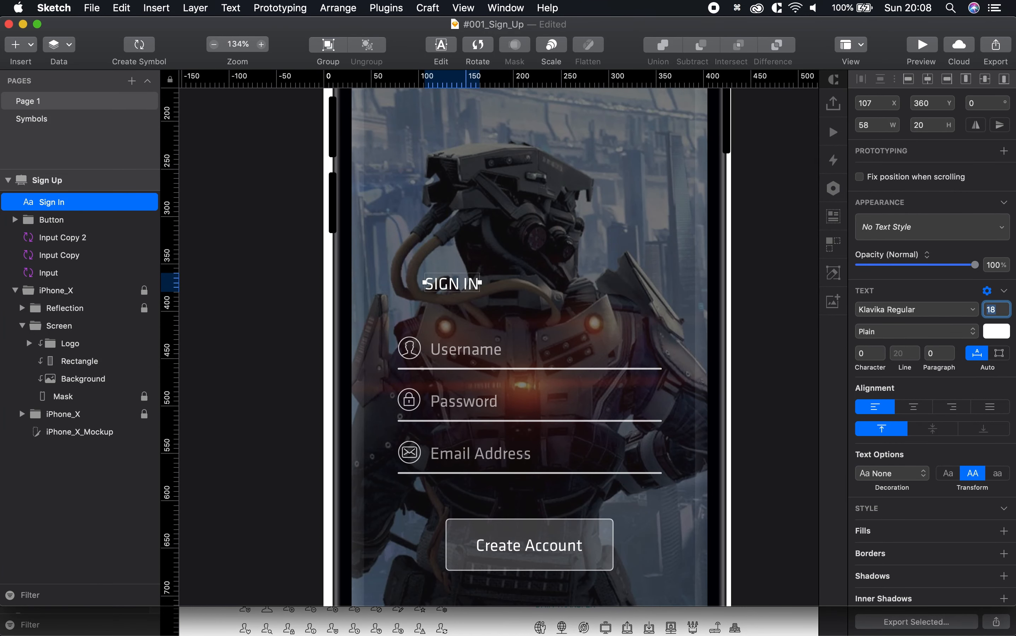
text(24)
key(Return)
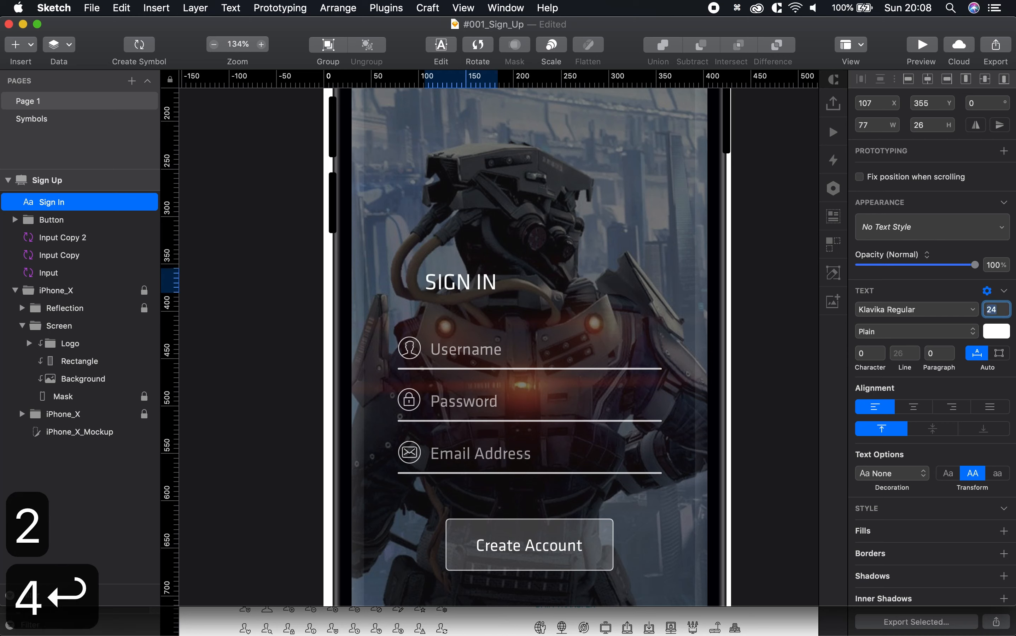
click(811, 383)
drag(482, 286, 474, 285)
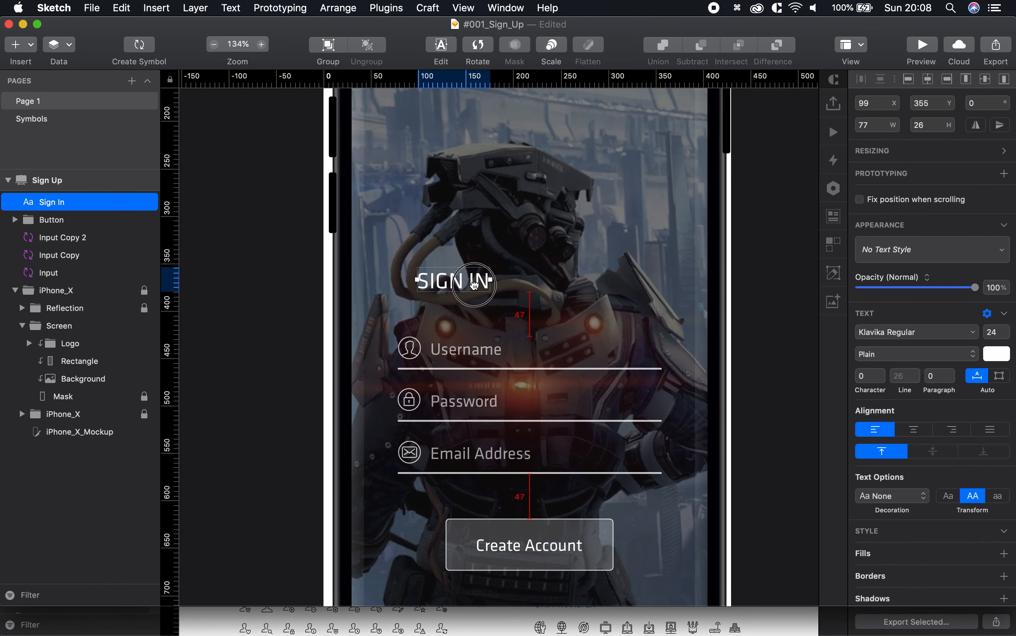
- Duplicate the Sign In label horizontally to X 229 and change the copy's text to "Sign Up"
drag(541, 285, 603, 281)
double_click(603, 281)
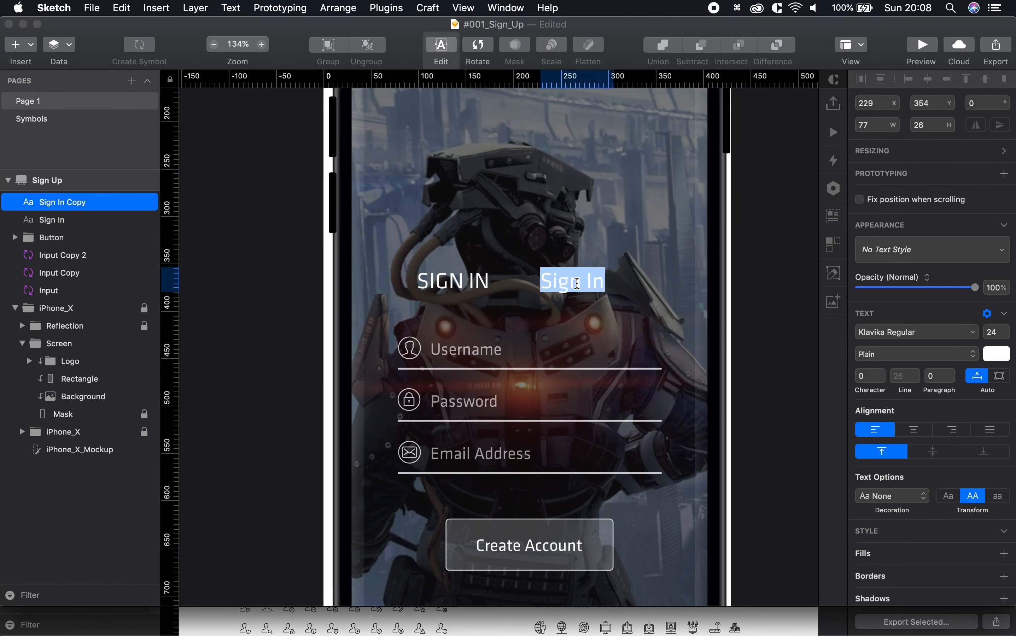
key(Right)
key(BackSpace)
key(BackSpace)
text(Up)
key(Return)
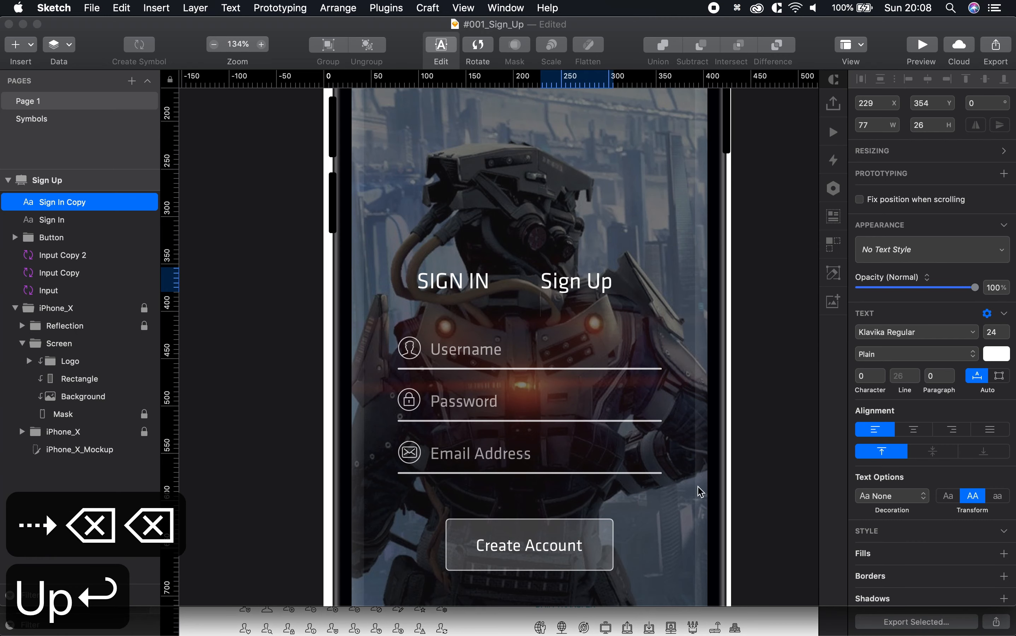
key(BackSpace)
key(Escape)
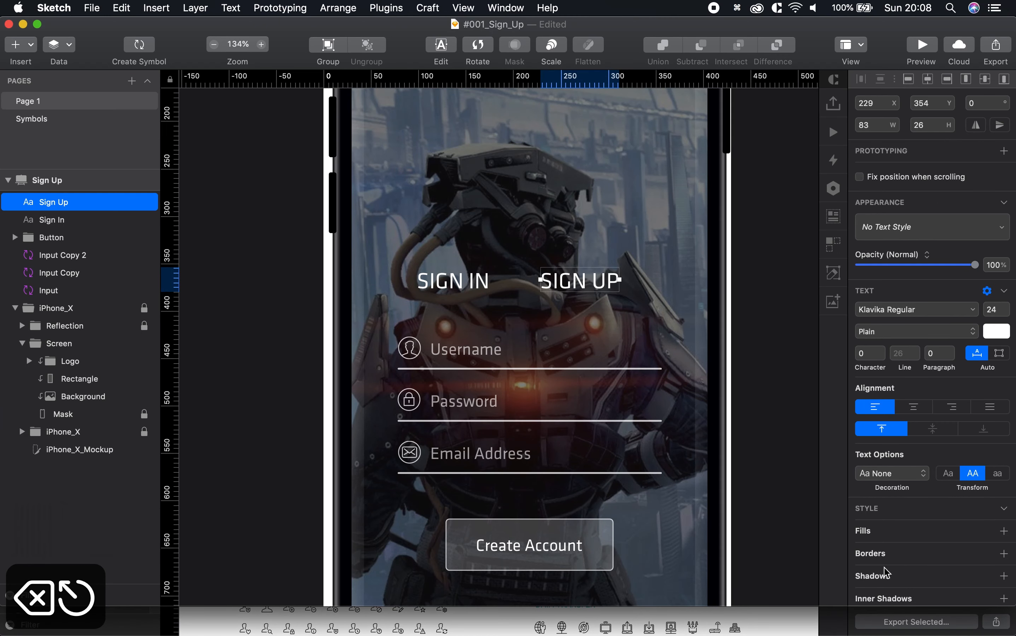
- Draw a vertical divider line 26 px long between the Sign In and Sign Up labels at X 201.5
click(766, 472)
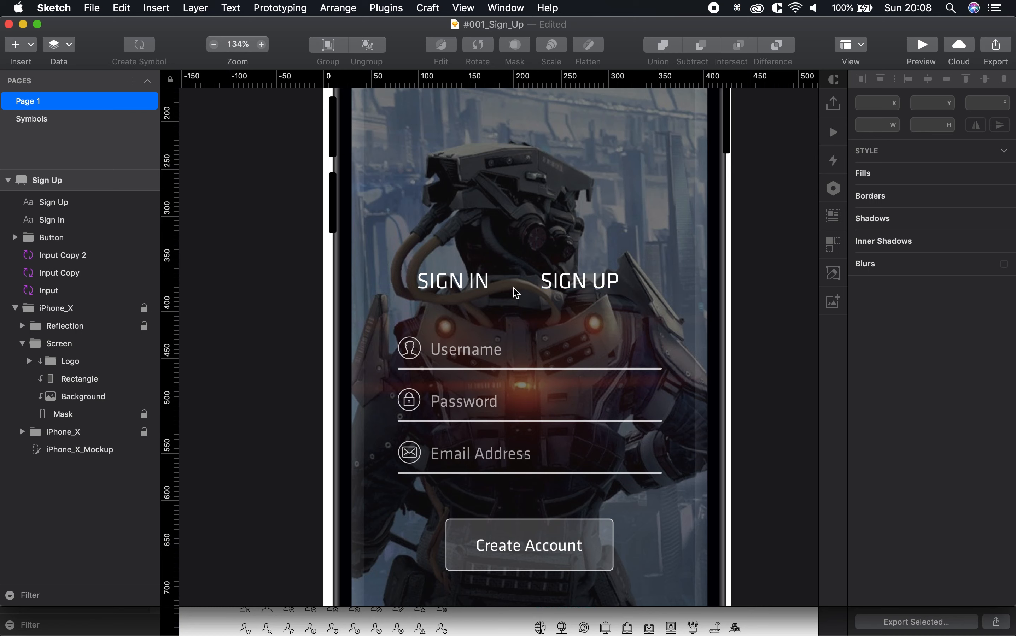
key(l)
drag(514, 268, 514, 291)
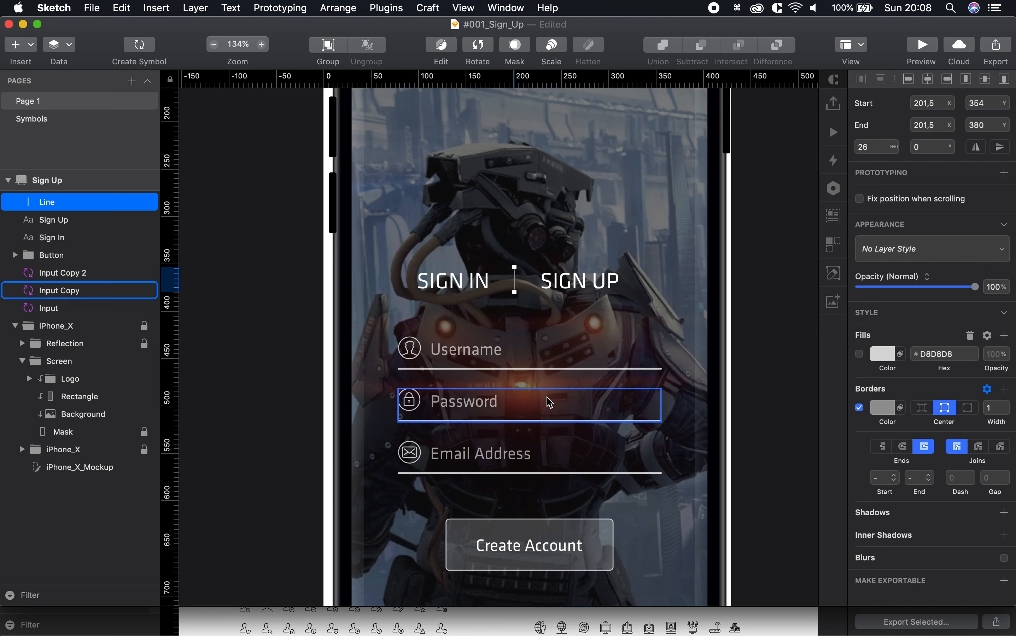
- Style the vertical divider with a white (FFFFFF) border, a width of 2 and round ends
click(881, 408)
drag(868, 517, 812, 422)
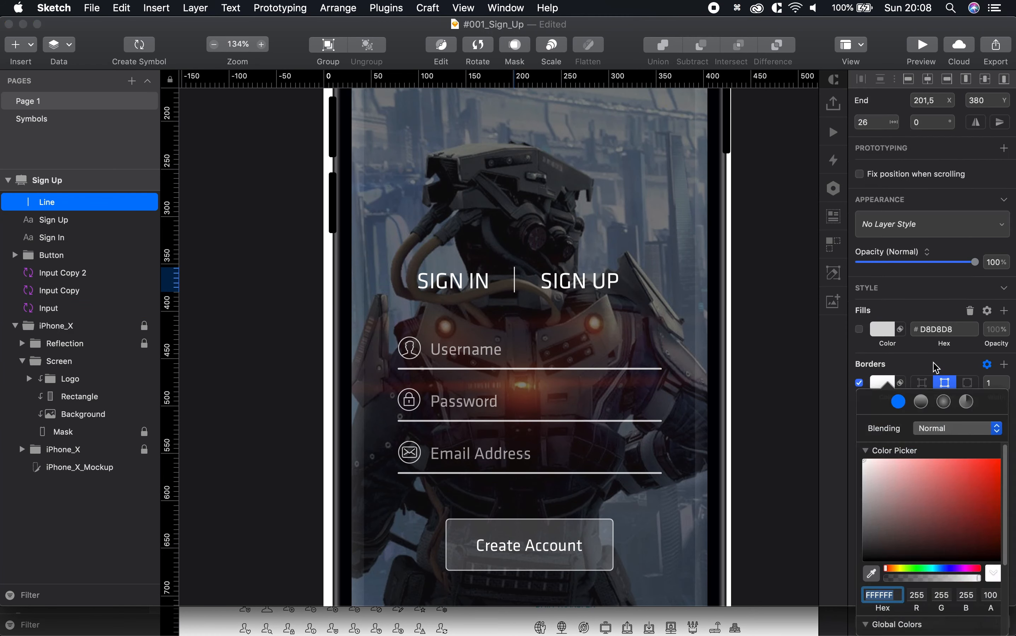
click(947, 371)
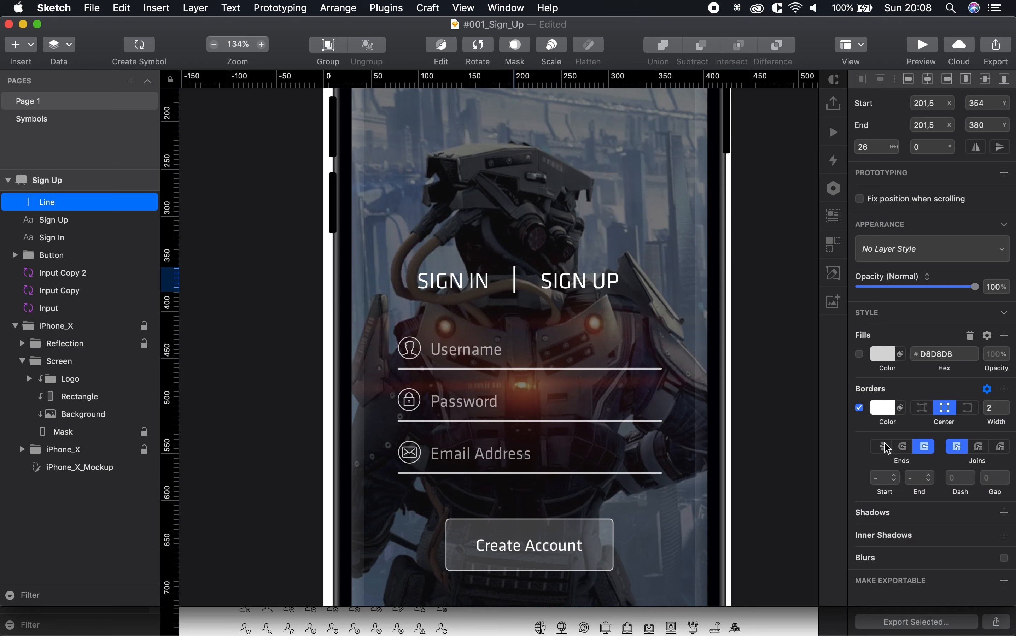
click(903, 447)
click(791, 416)
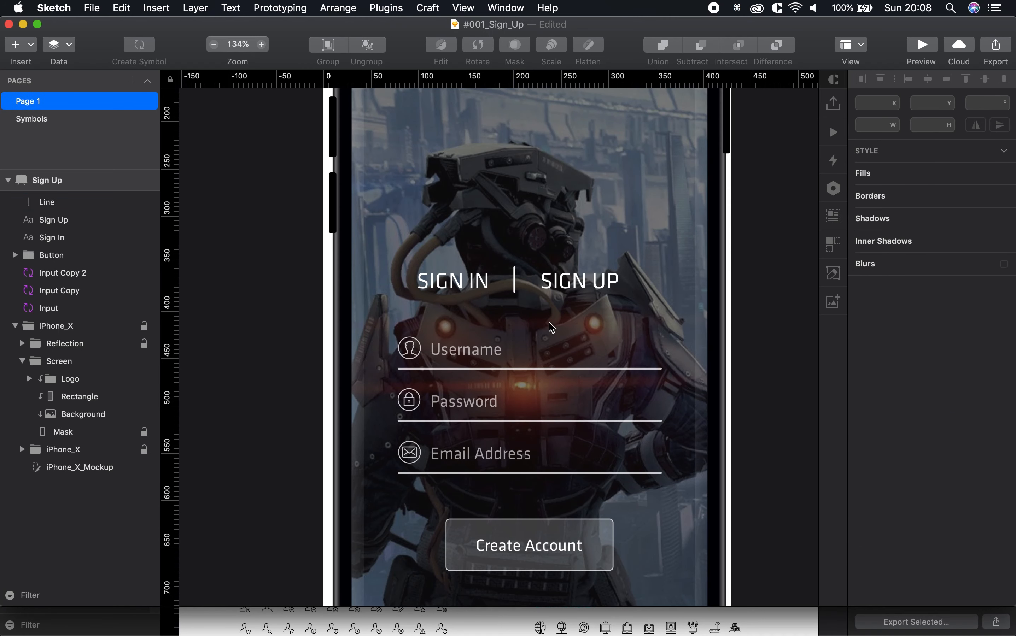
click(520, 281)
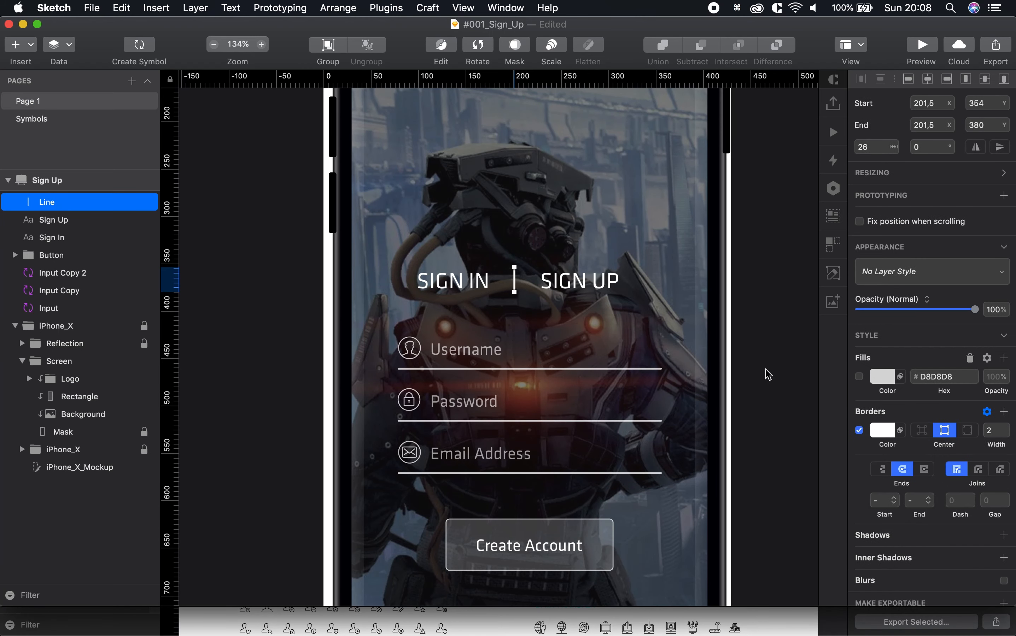
click(745, 372)
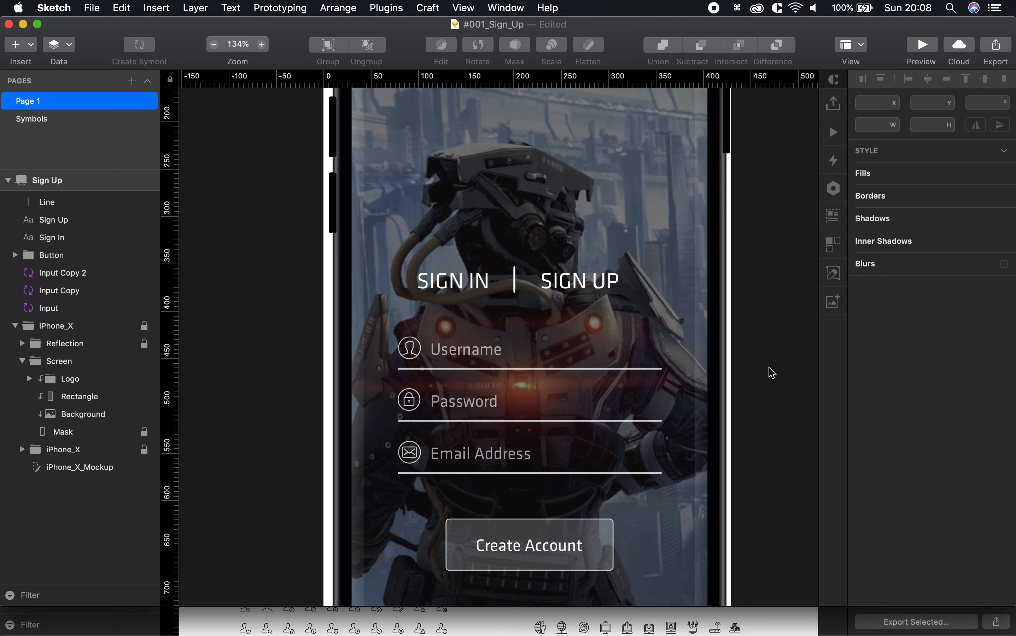
- Lower the Sign Up label's opacity to 80%
click(569, 286)
drag(977, 288, 947, 289)
click(793, 267)
- Dim the Sign In label, trying 30% opacity before settling on 50%
click(445, 282)
drag(976, 290, 893, 294)
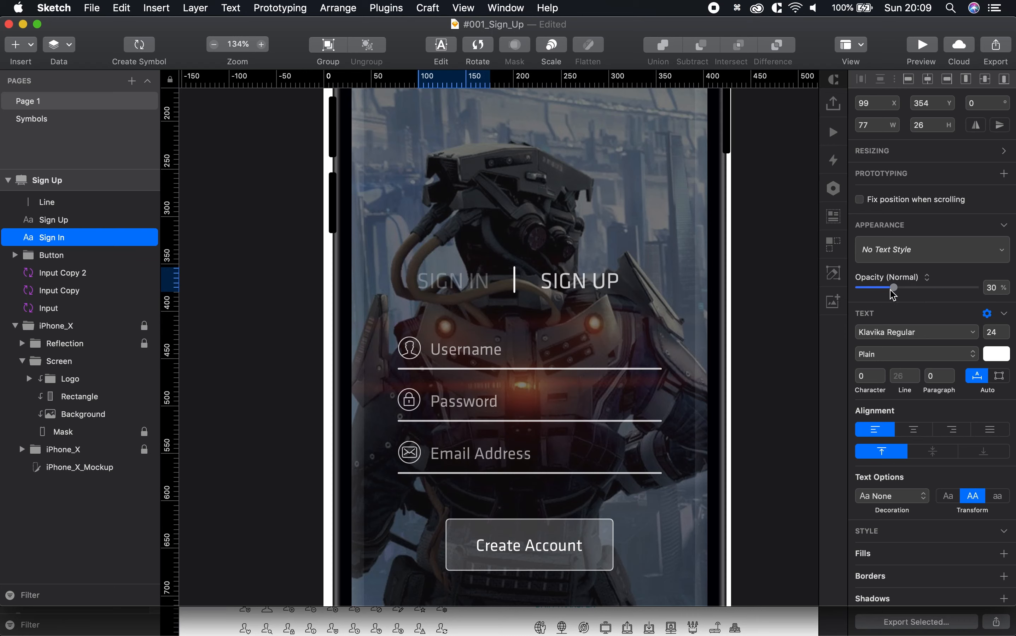
click(800, 318)
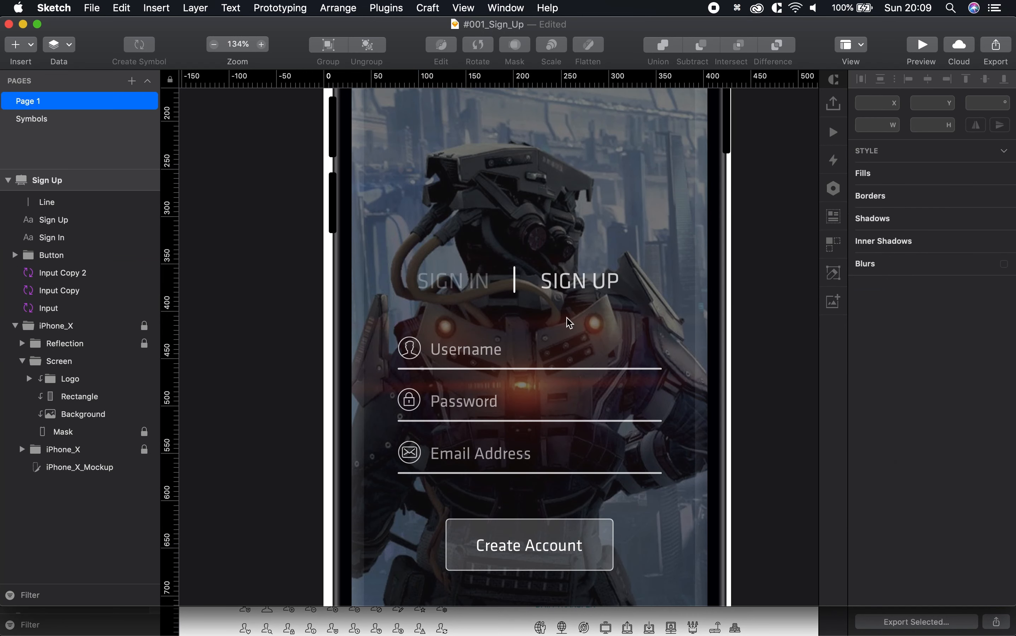
click(462, 289)
drag(896, 294, 918, 295)
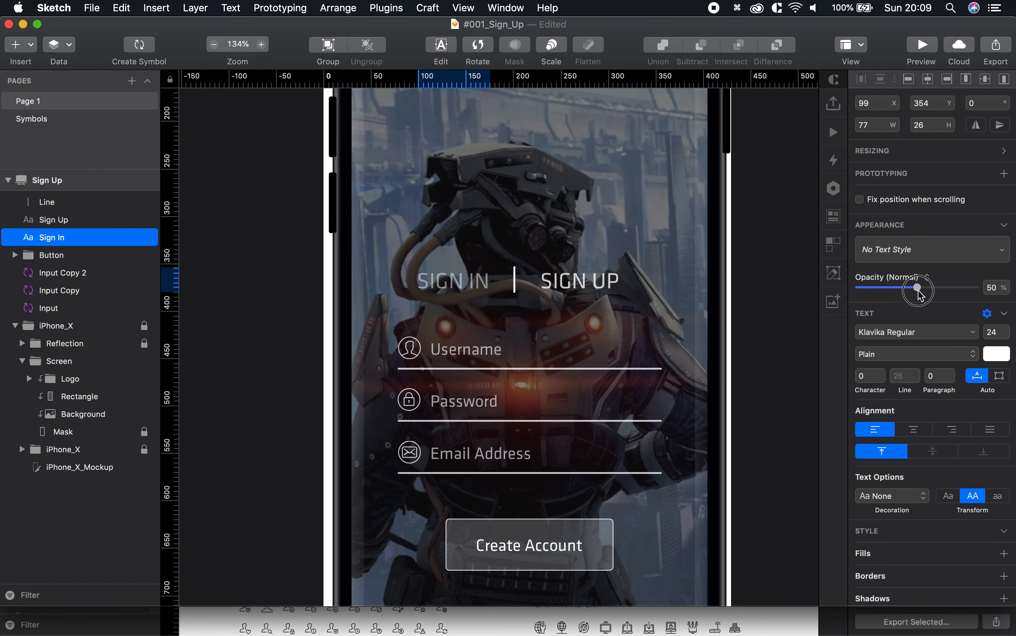
click(753, 306)
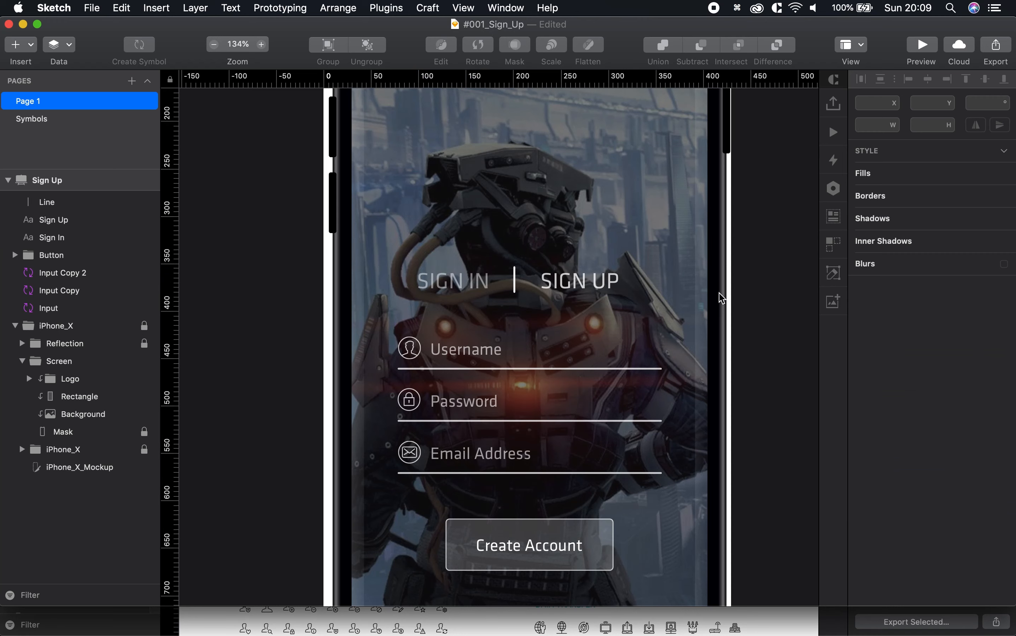
- Underline the Sign Up label with an 83 px horizontal line in white (FFFFFF), width 2, with round ends
key(l)
drag(541, 302, 619, 302)
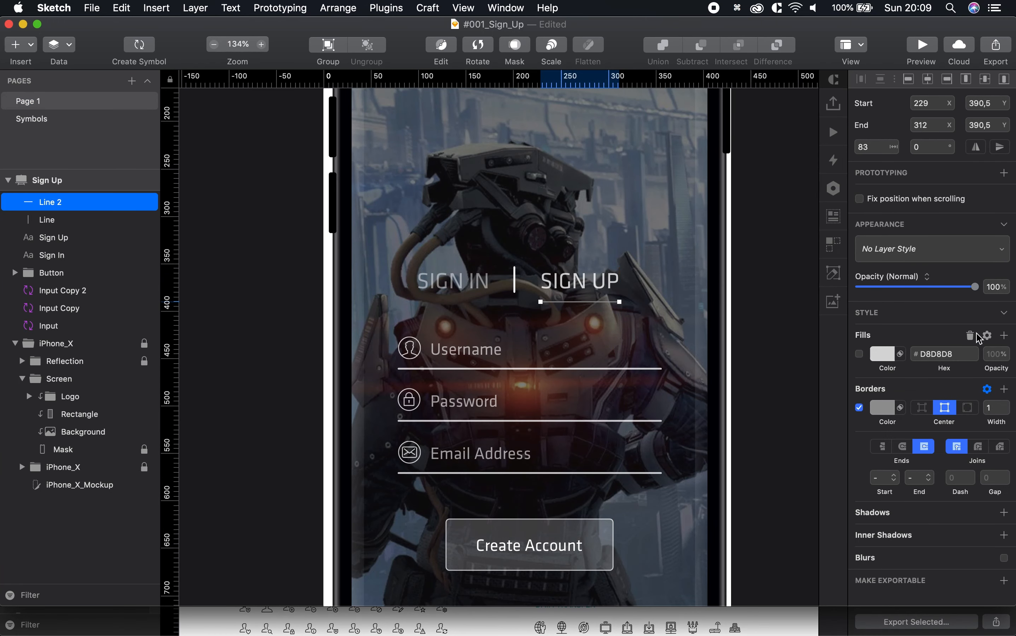
click(880, 407)
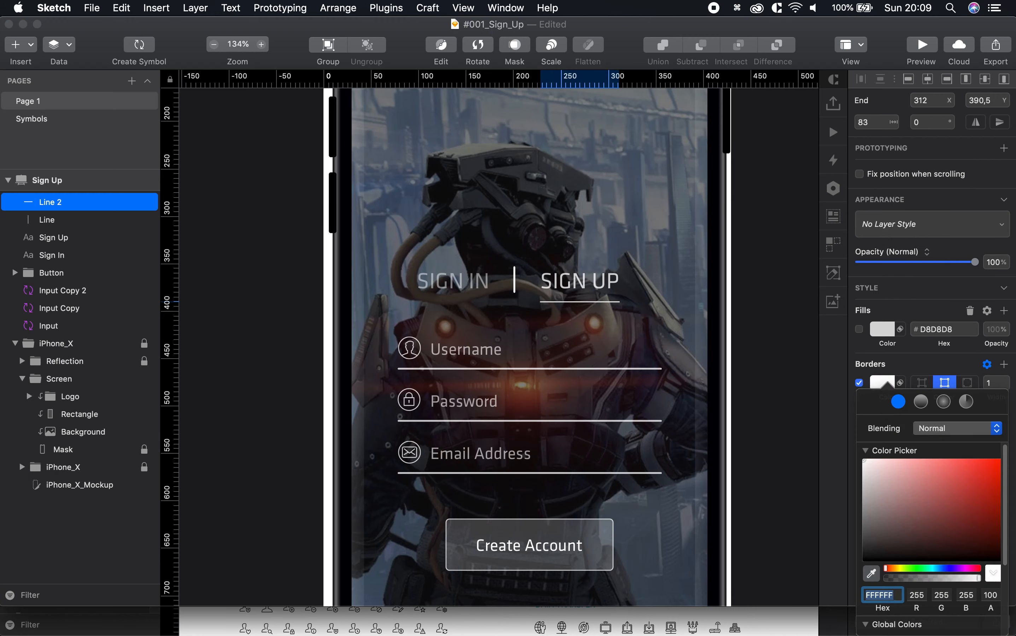
click(928, 369)
click(1005, 404)
click(902, 448)
click(801, 422)
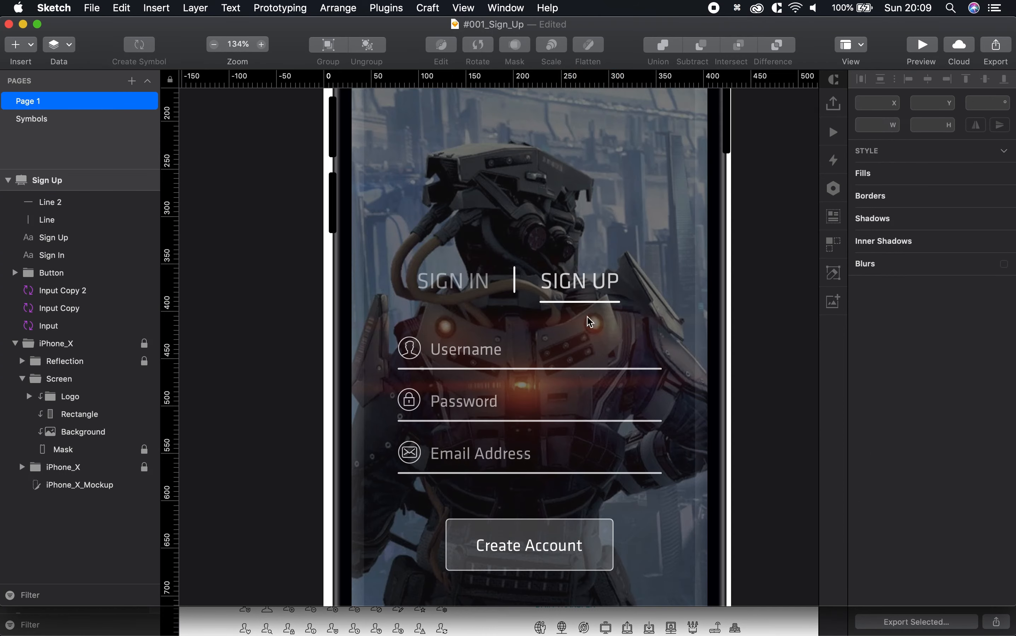
- Measure the vertical gap between the Sign Up label and its underline
scroll(596, 312, up, 5)
click(556, 293)
shift+click(552, 265)
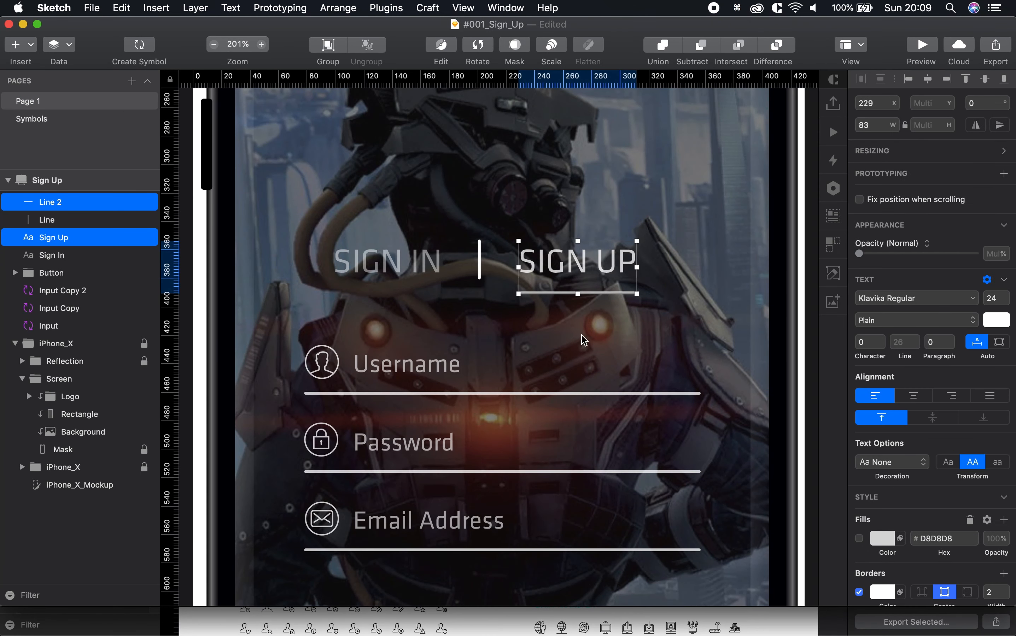
click(601, 307)
click(596, 293)
key(alt)
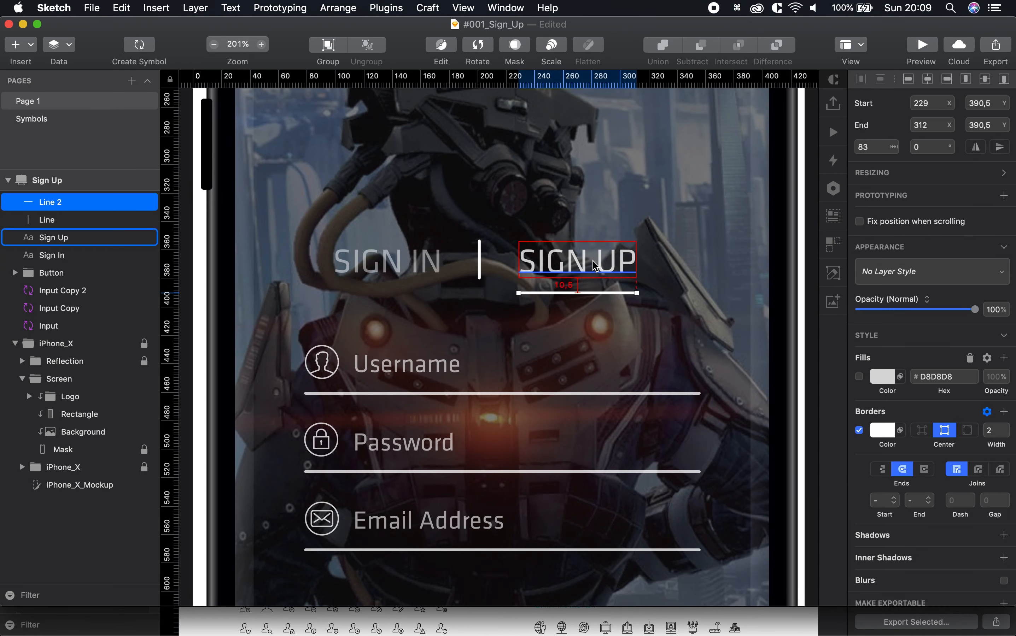
- Check the divider's spacing to the Sign Up label and shift the divider 1 px to X 202.5
click(546, 270)
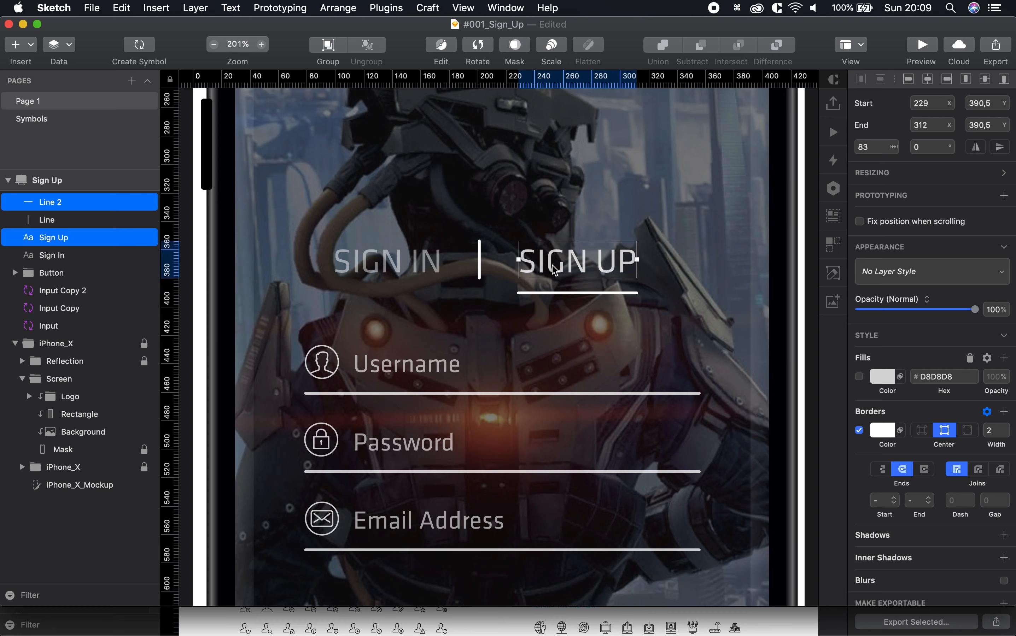
shift+click(479, 266)
shift+click(404, 265)
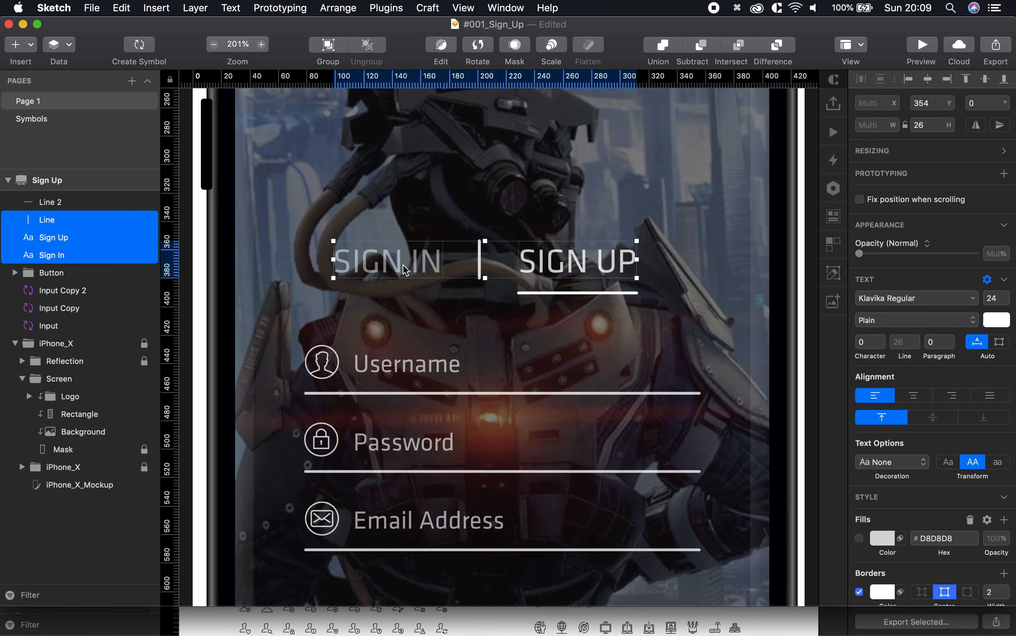
click(438, 317)
click(479, 265)
key(alt)
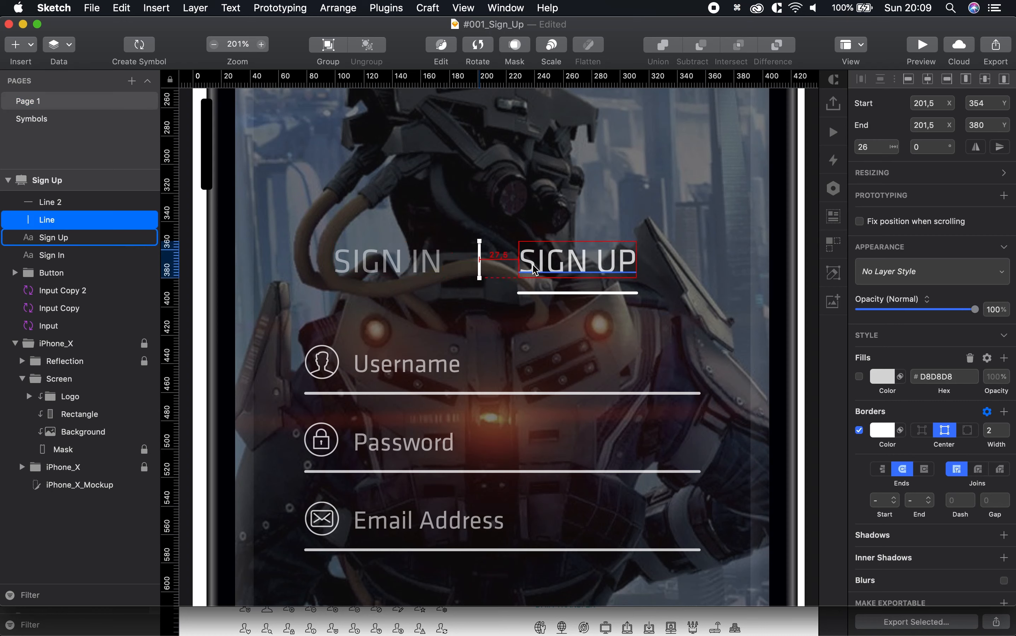
key(Right)
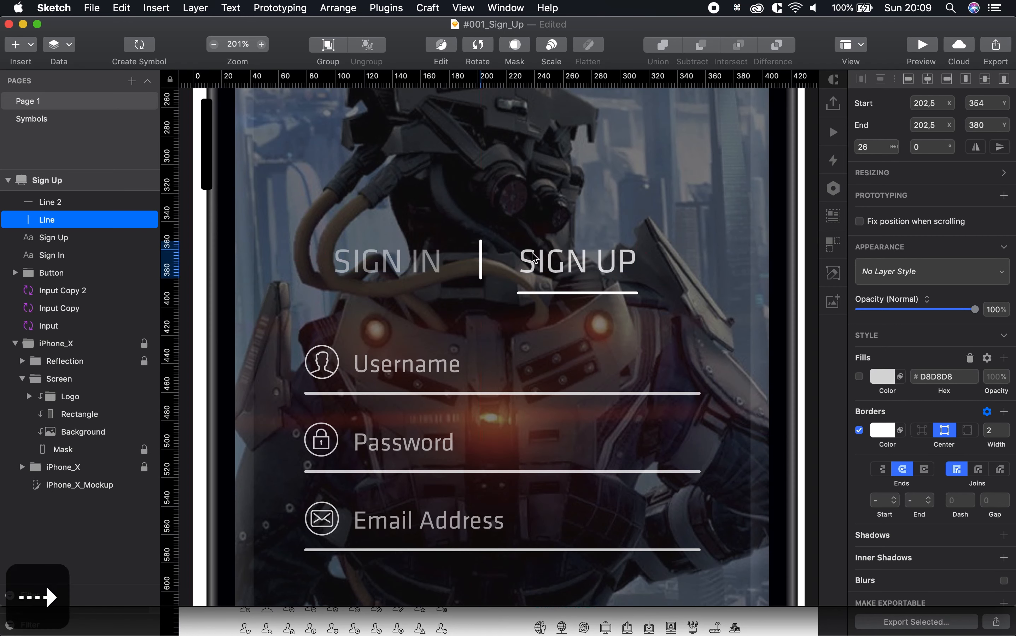
- Group the Sign In and Sign Up labels with the divider and underline, and centre the group horizontally on the artboard
shift+click(560, 294)
shift+click(581, 263)
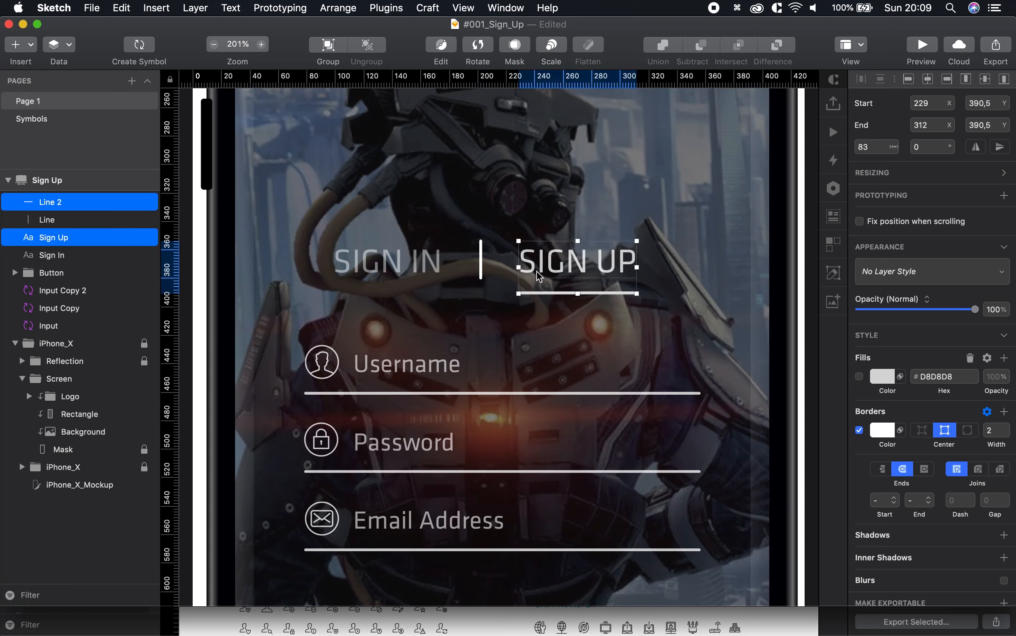
shift+click(421, 271)
key(cmd+g)
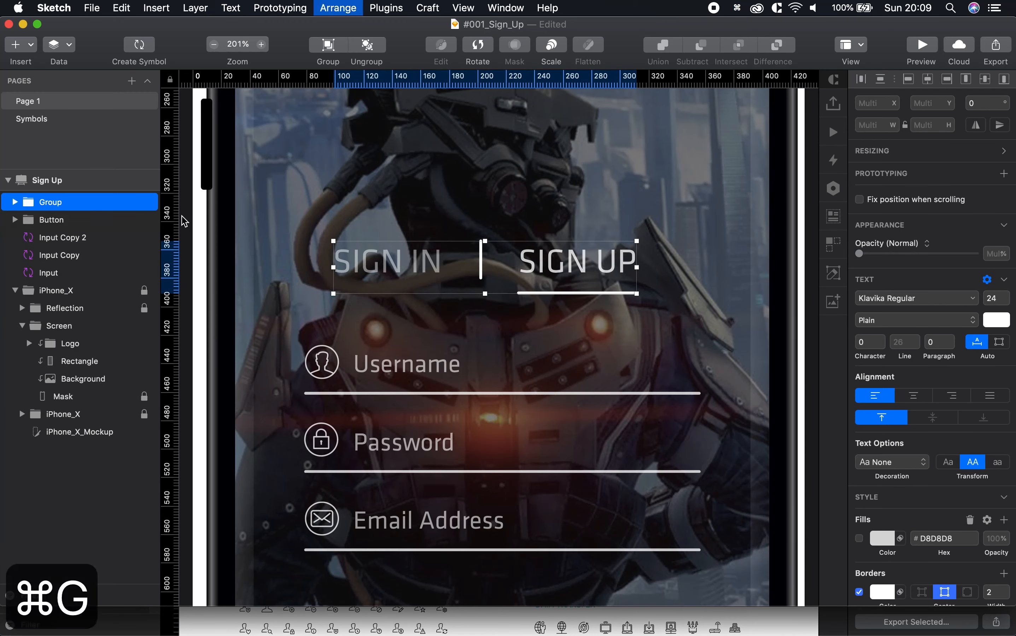
click(927, 80)
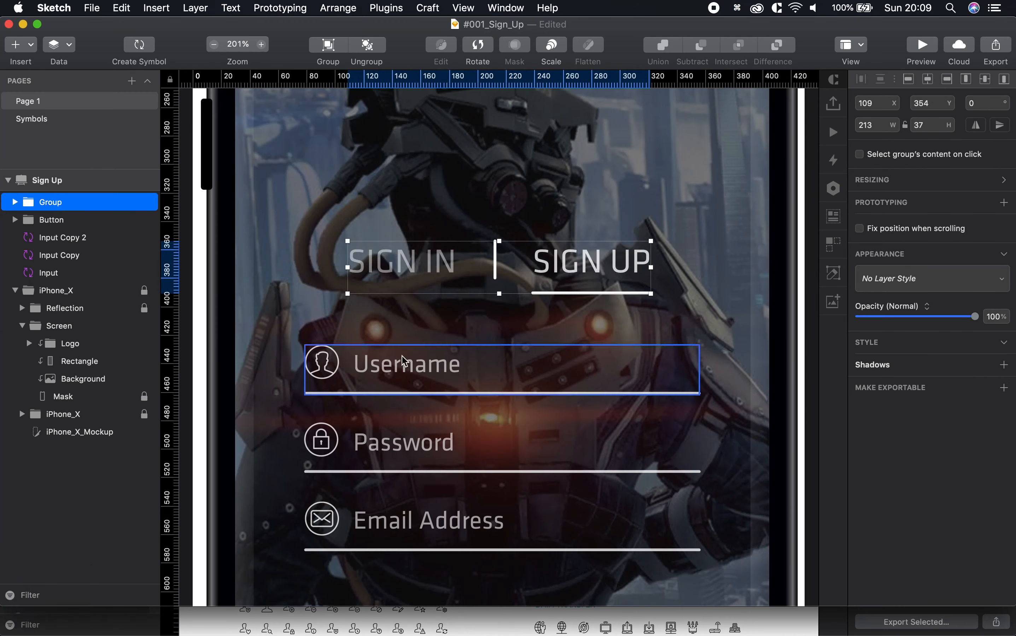
click(596, 352)
scroll(631, 295, down, 5)
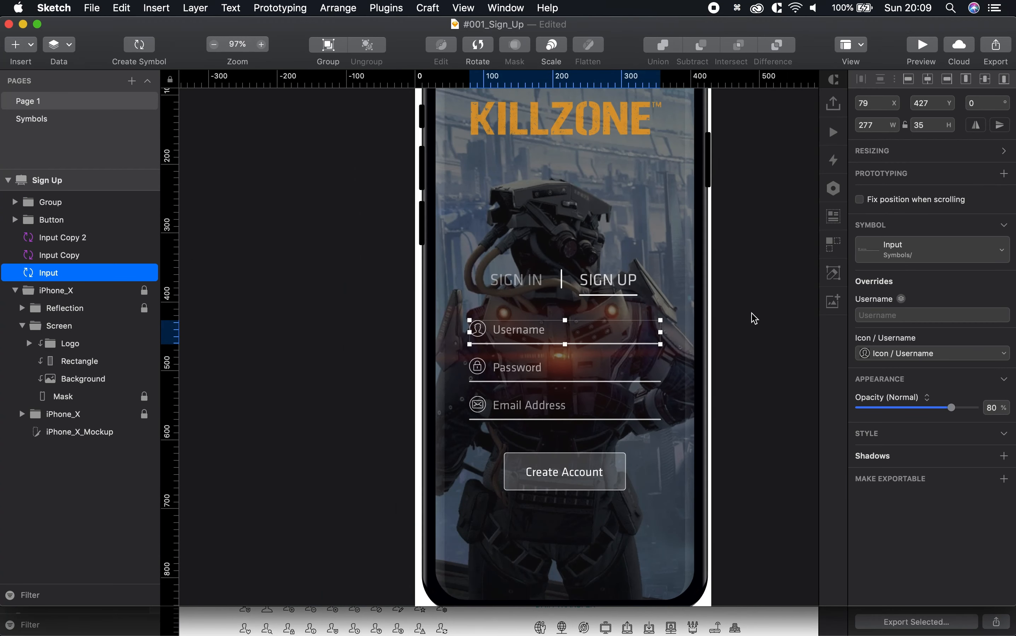
click(760, 318)
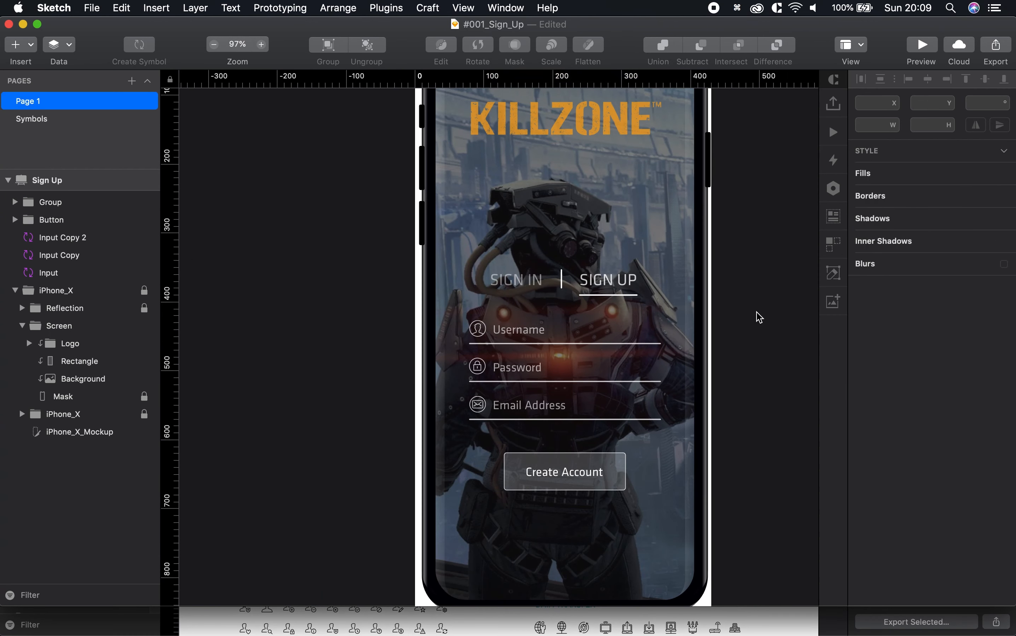
- Check the Sign Up label's opacity and set the Create Account button text's opacity to 80% to match
double_click(608, 297)
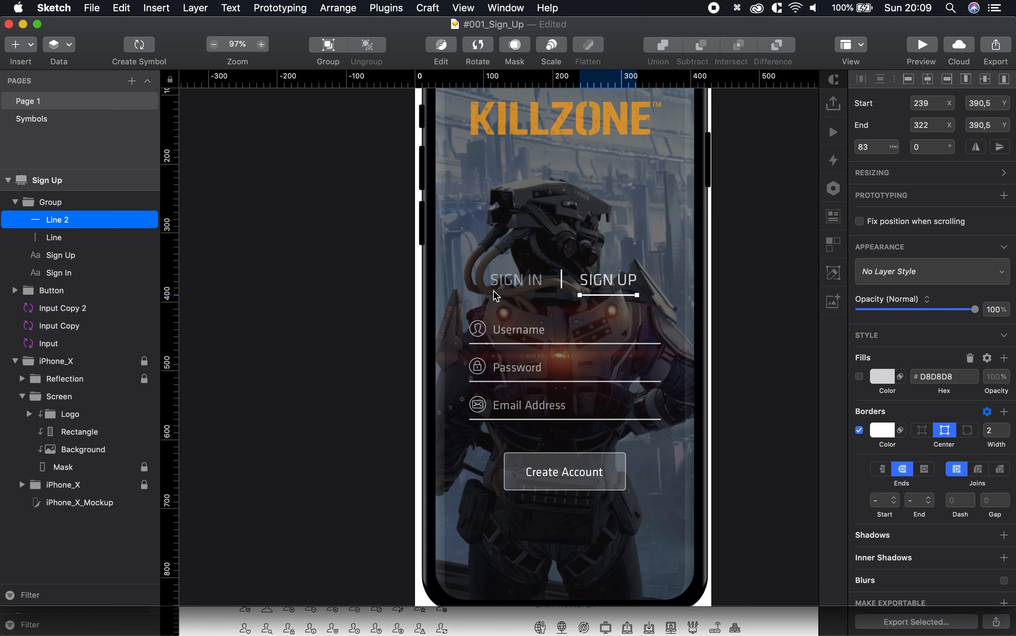
click(519, 287)
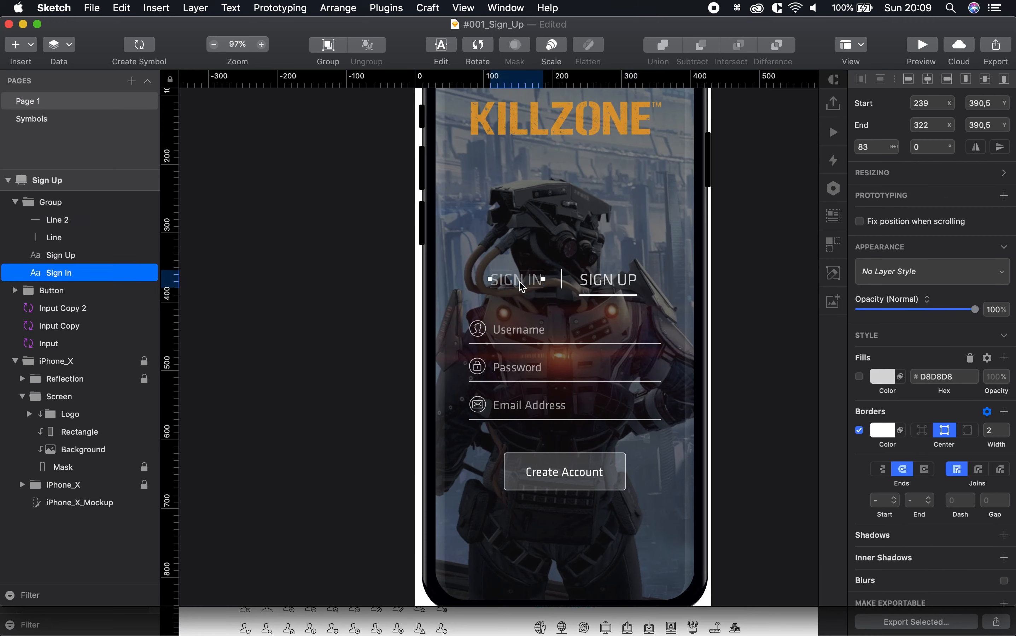
click(607, 285)
click(608, 284)
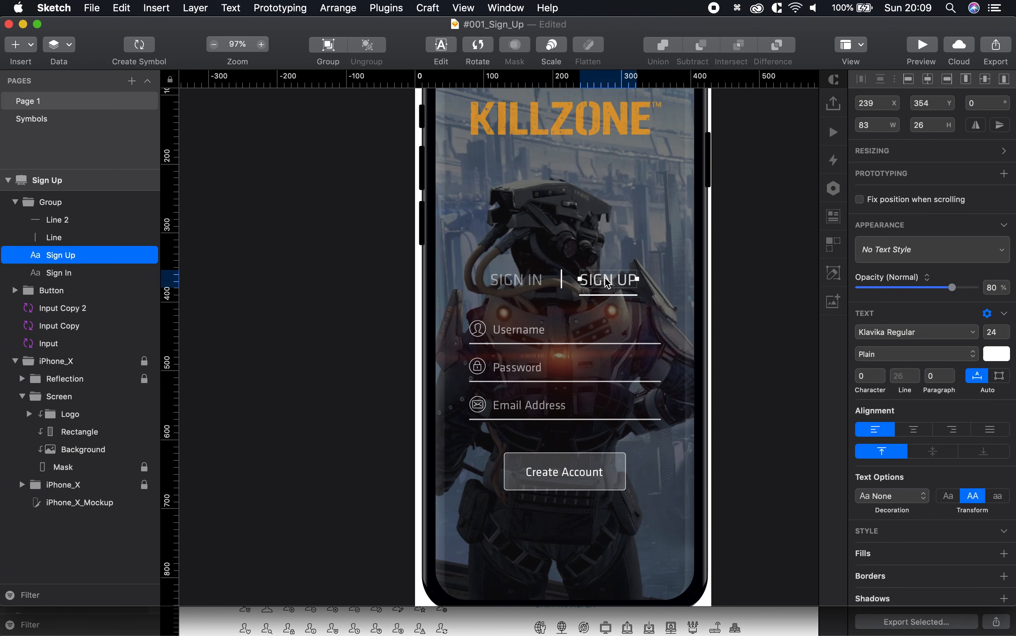
click(601, 484)
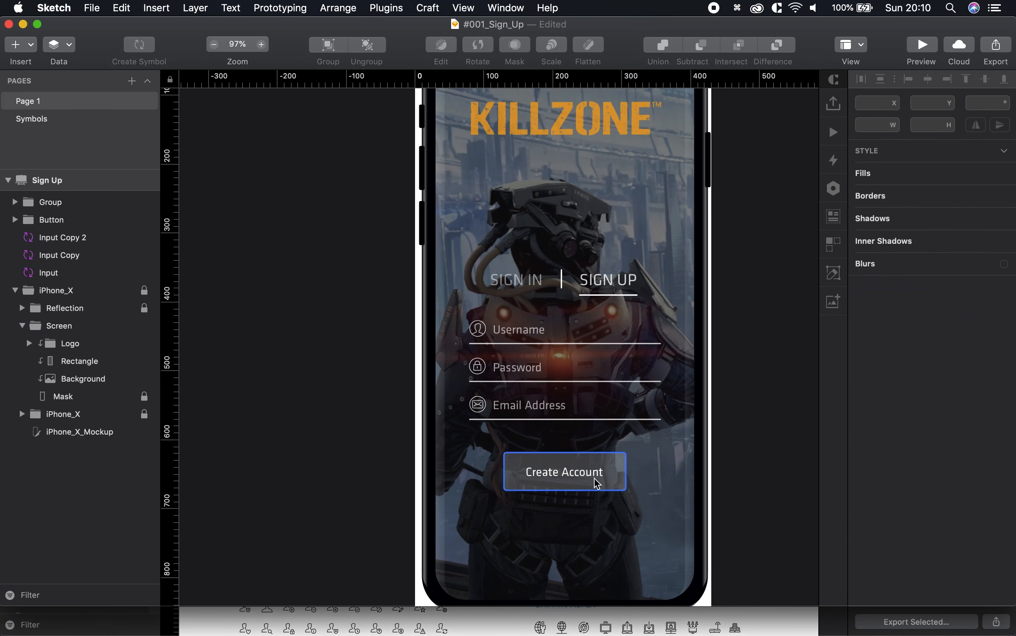
click(601, 483)
click(994, 288)
text(8)
key(Return)
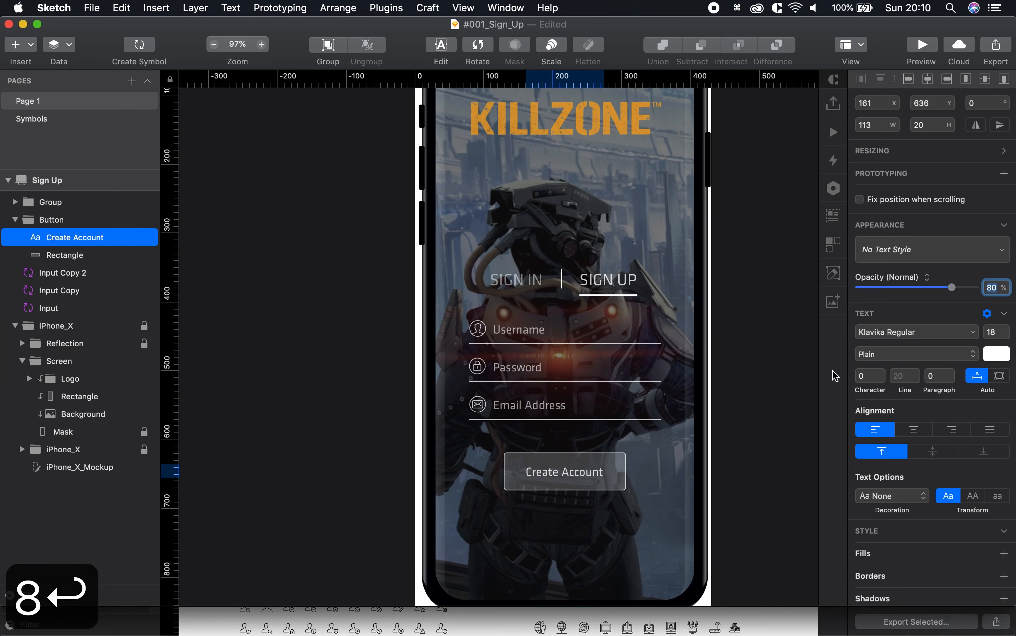
- Add a text layer near the lower edge of the phone screen and set its font size to 12
scroll(767, 371, down, 3)
key(space)
drag(777, 396, 651, 365)
key(space)
key(space)
scroll(635, 444, up, 2)
drag(632, 456, 656, 478)
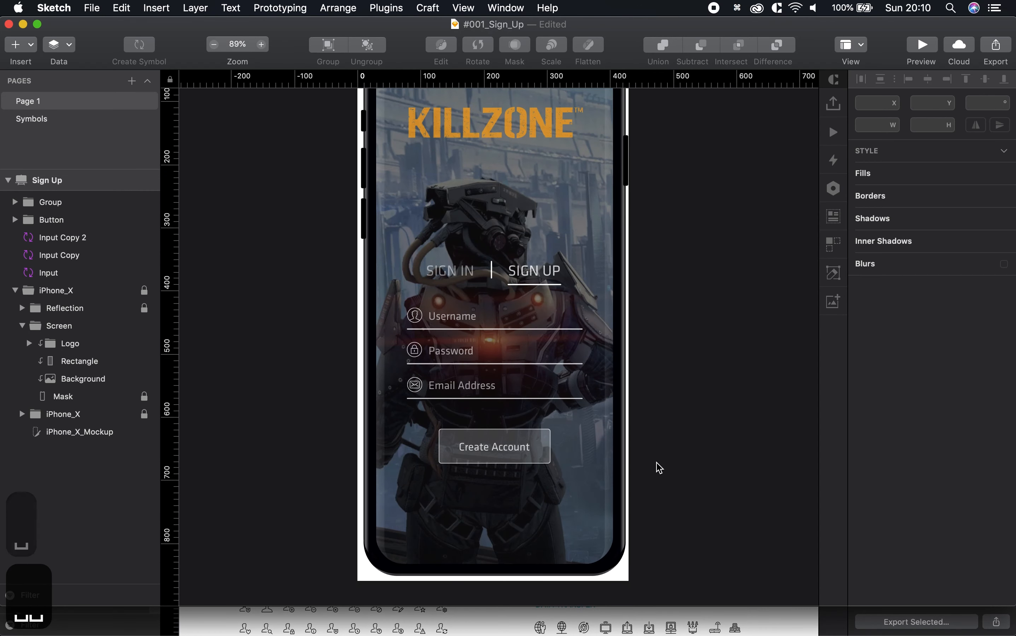
key(t)
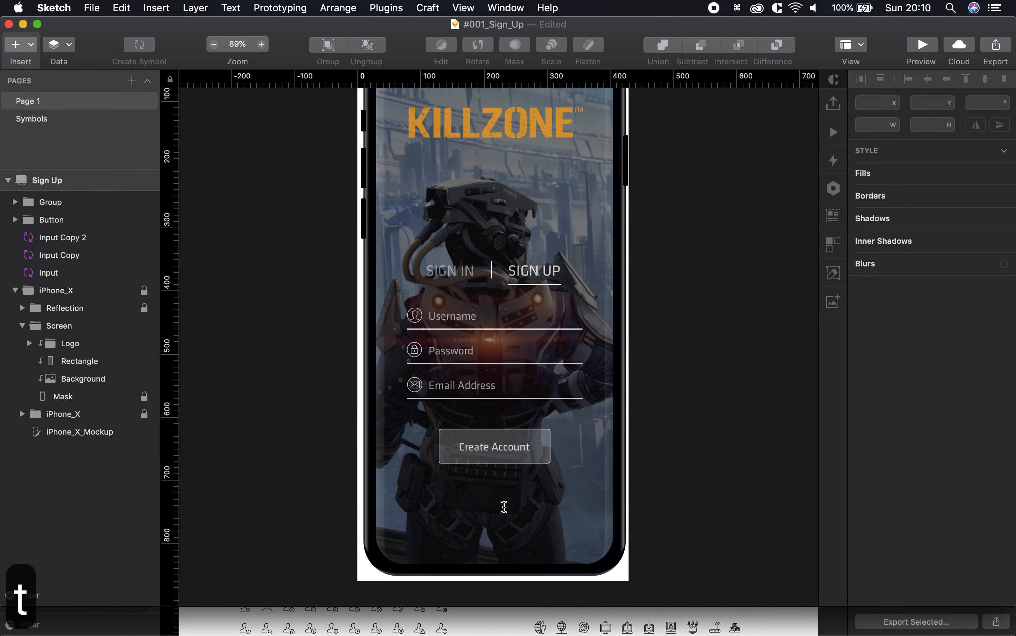
click(400, 540)
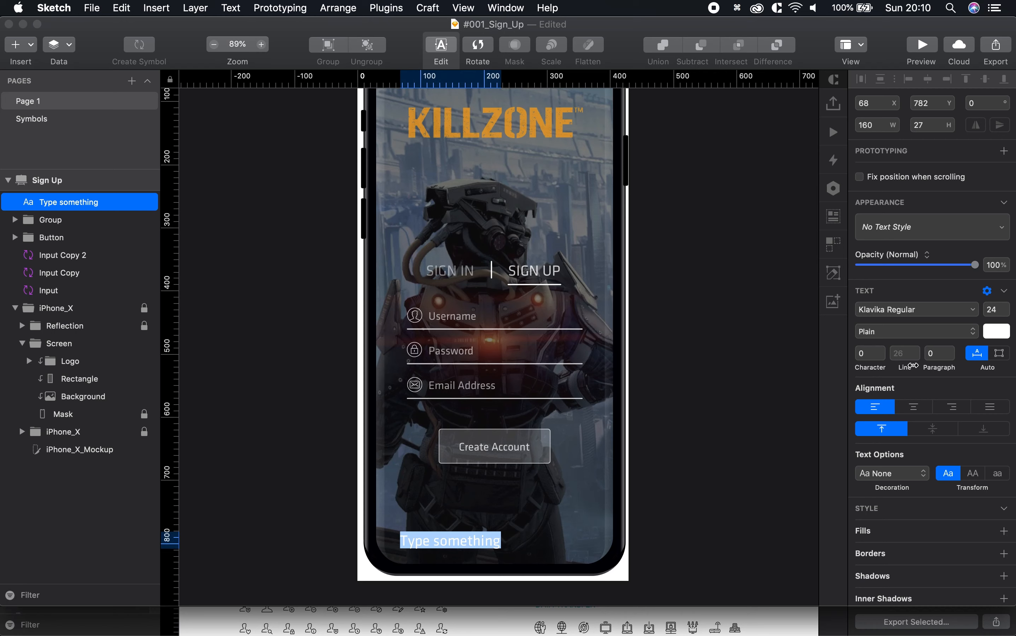
click(1002, 315)
text(12)
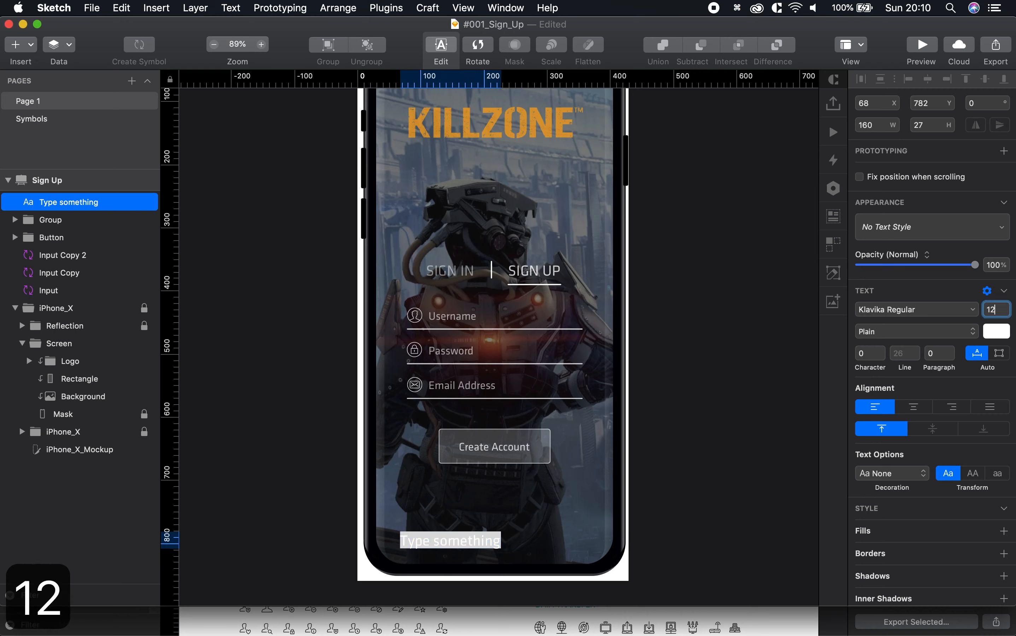
key(Return)
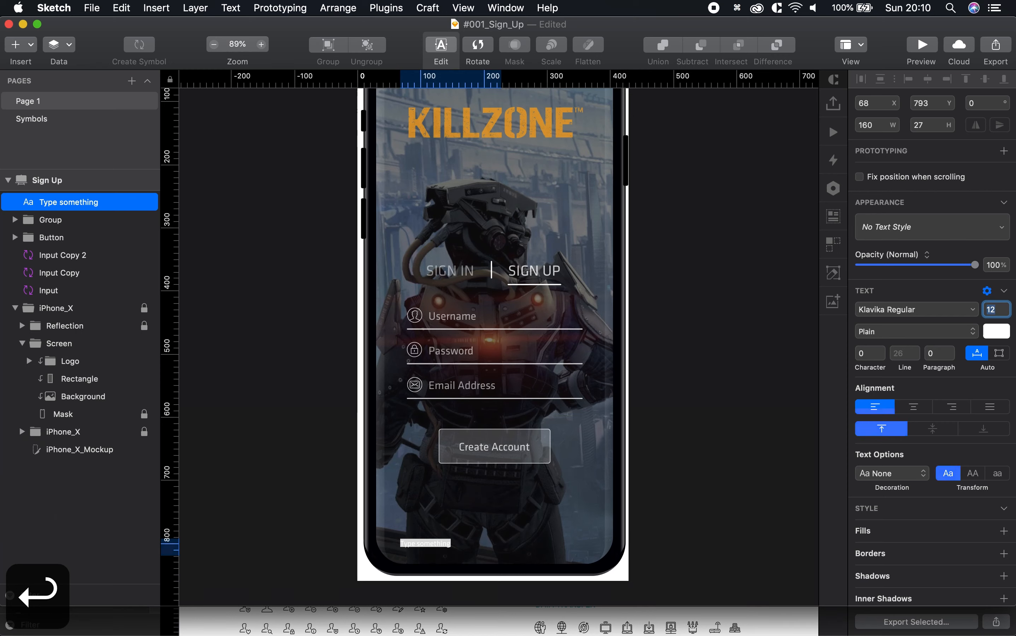
- Enter the text "By selecting 'Create Account' you agree with our Terms and Conditions" in the new text layer
text(By selec)
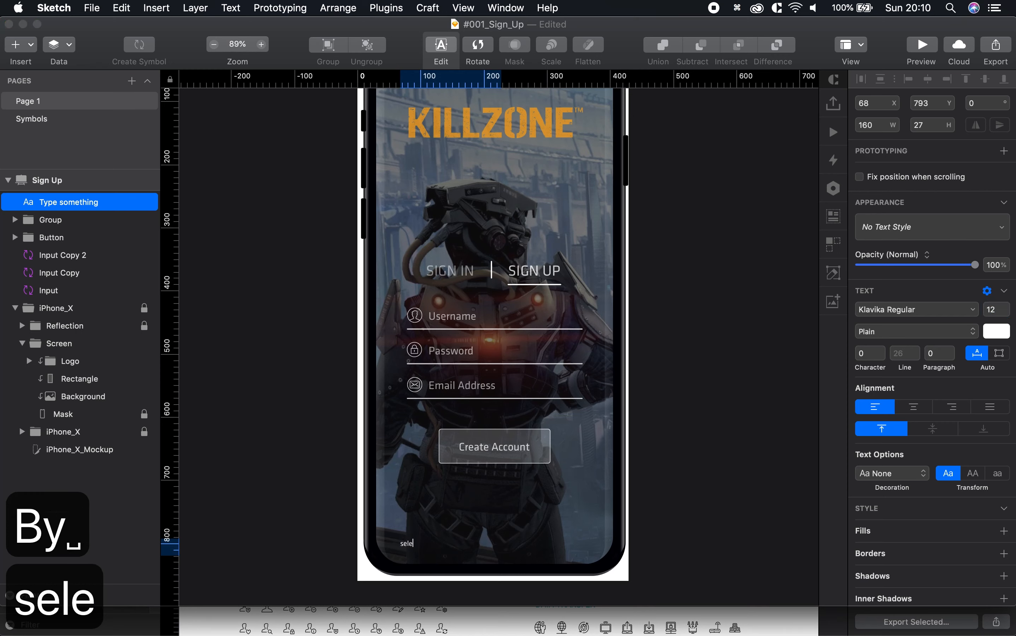
key(BackSpace)
key(BackSpace)
key(BackSpace)
key(BackSpace)
key(BackSpace)
key(BackSpace)
key(BackSpace)
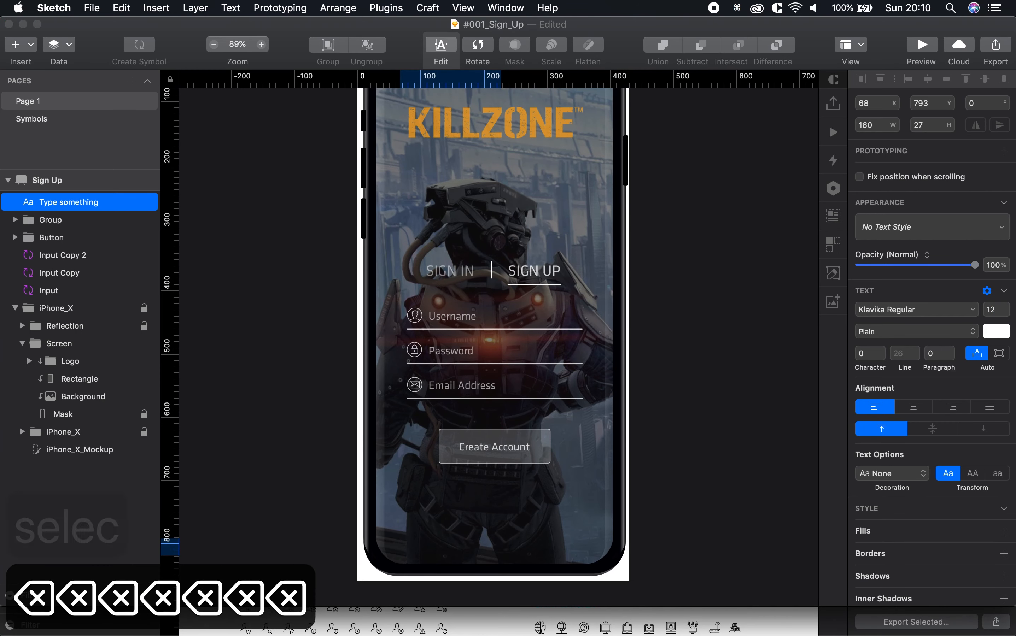
text(By selecting)
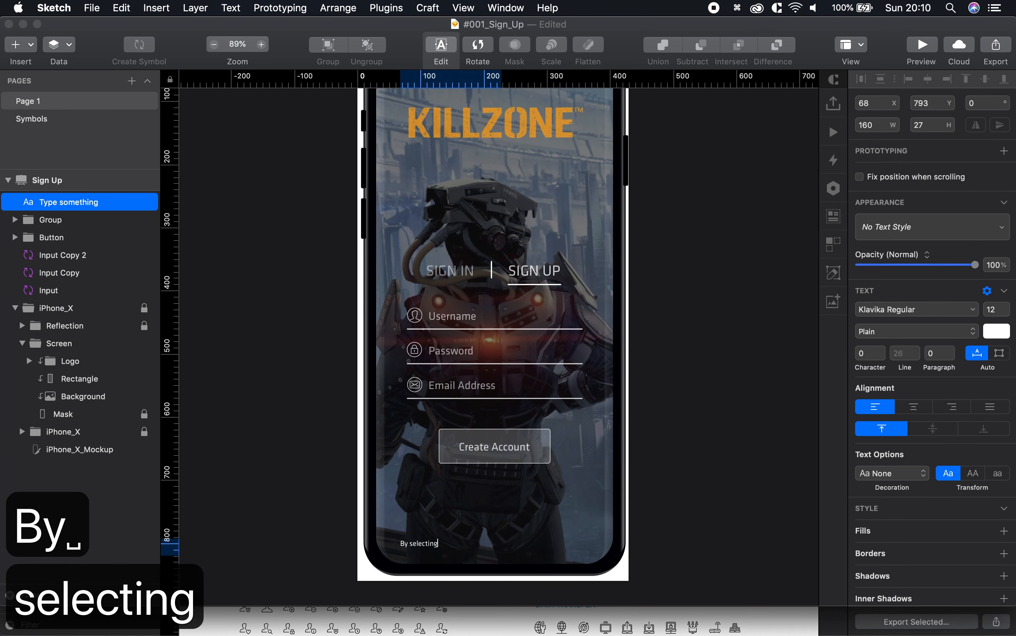
text( 'Create Account)
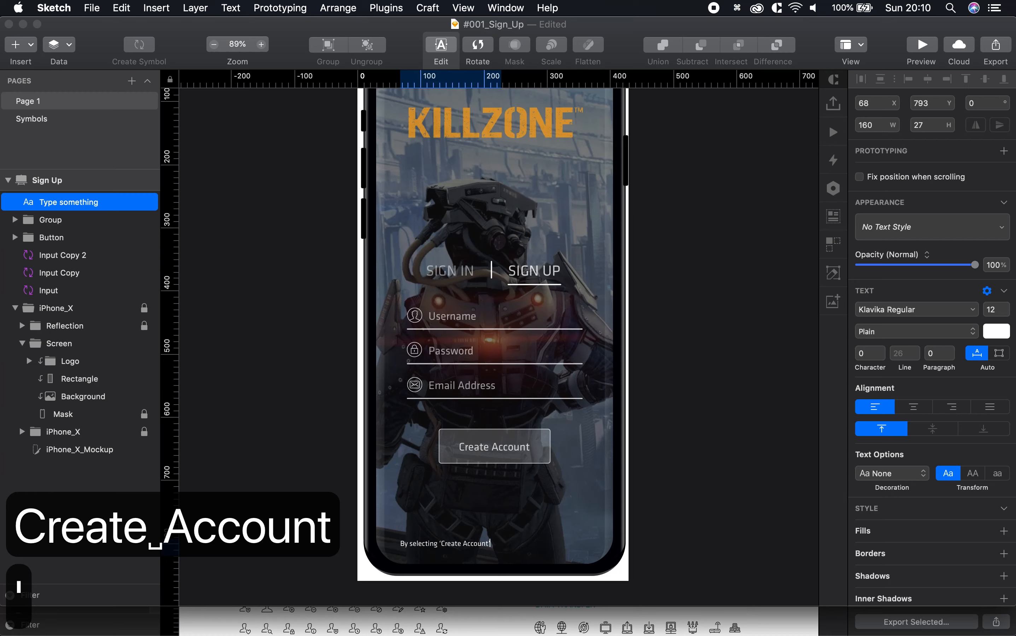
text(' you agree with)
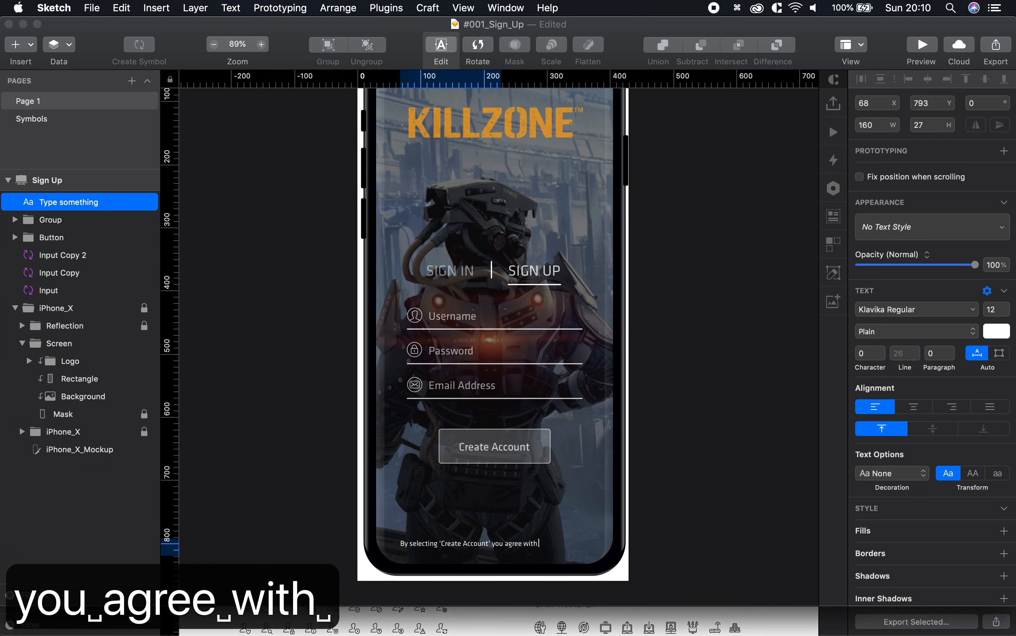
text( our Terms a)
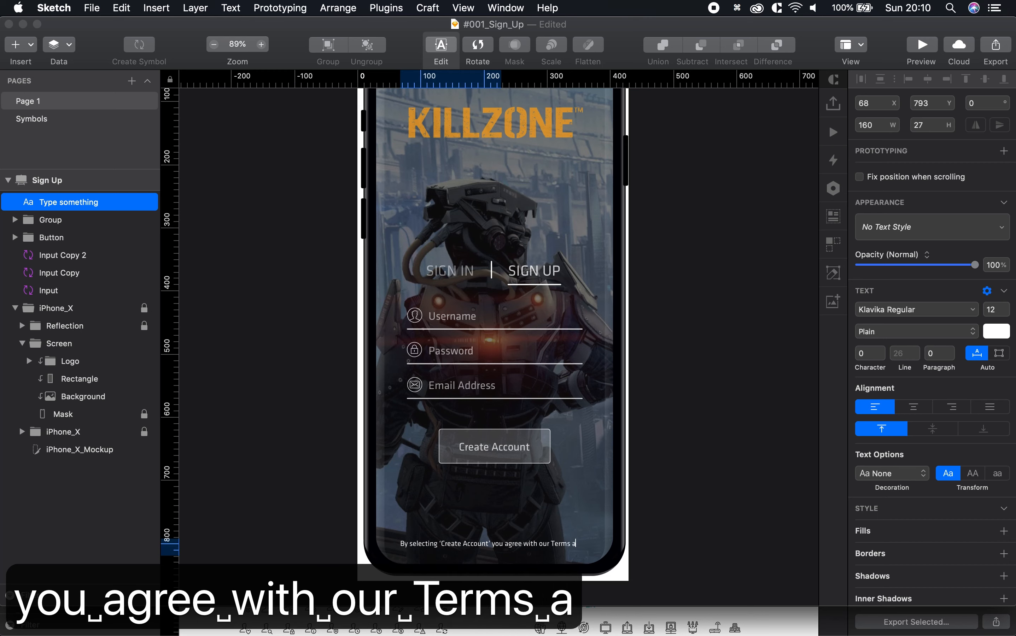
text(nd)
key(BackSpace)
key(BackSpace)
text(s)
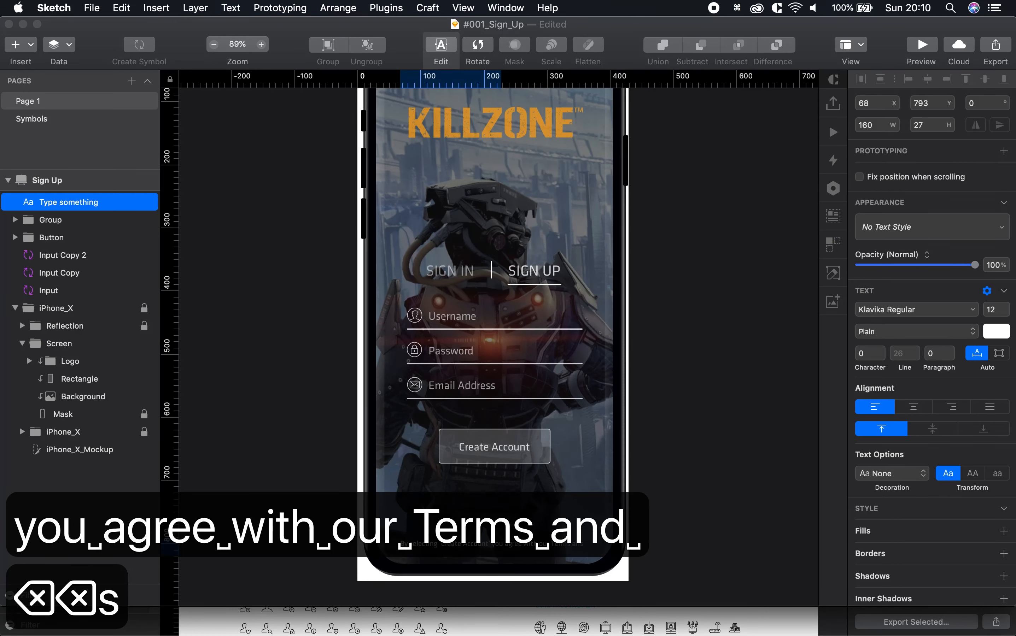
key(BackSpace)
text(d)
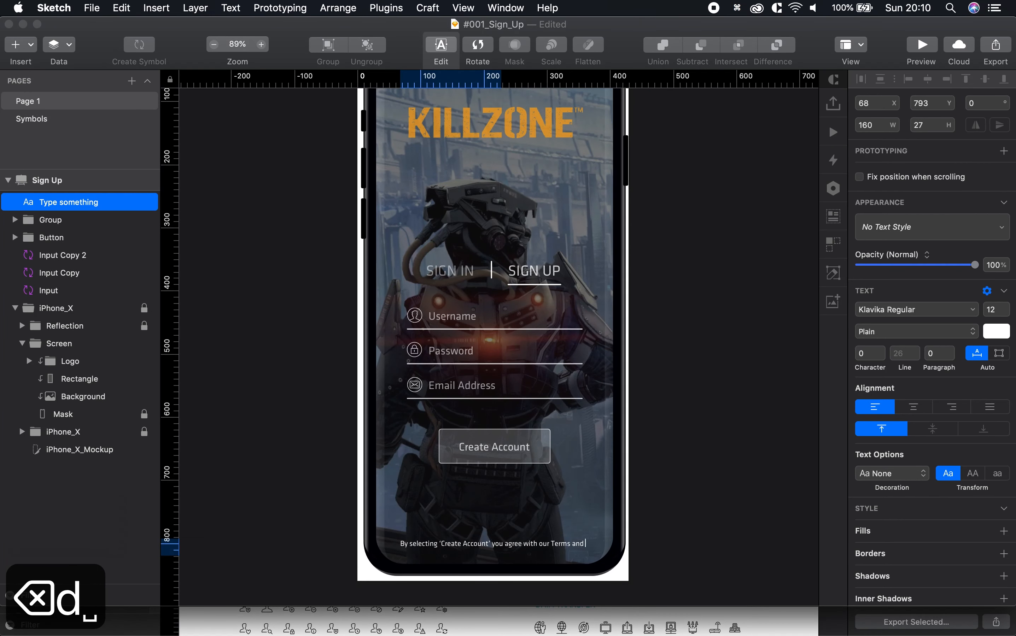
text( Conditions)
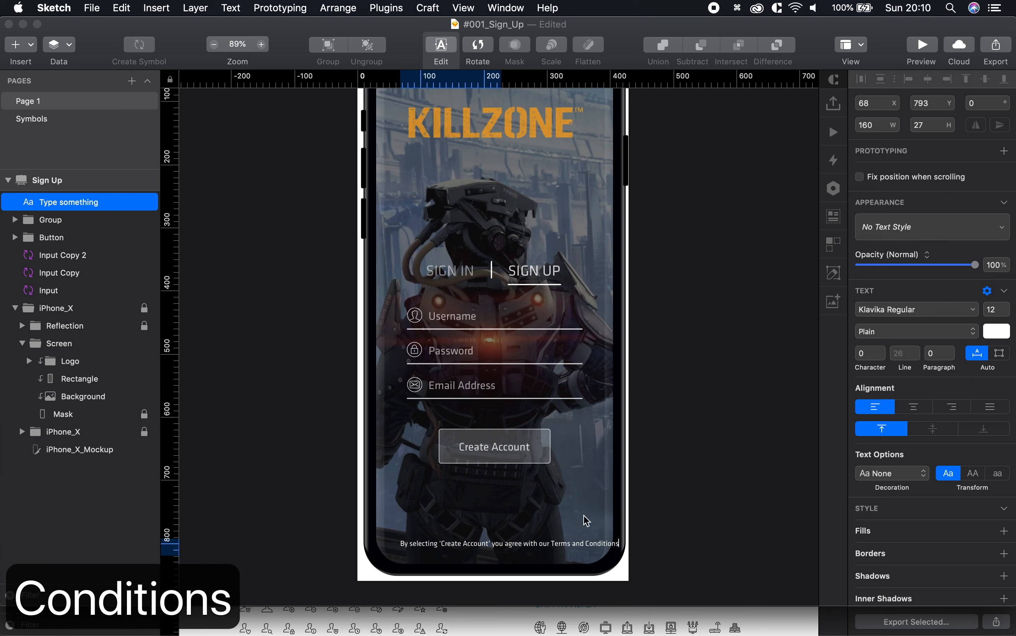
- Underline the words "Terms and Conditions" in the agreement text and finish editing
drag(551, 543, 653, 540)
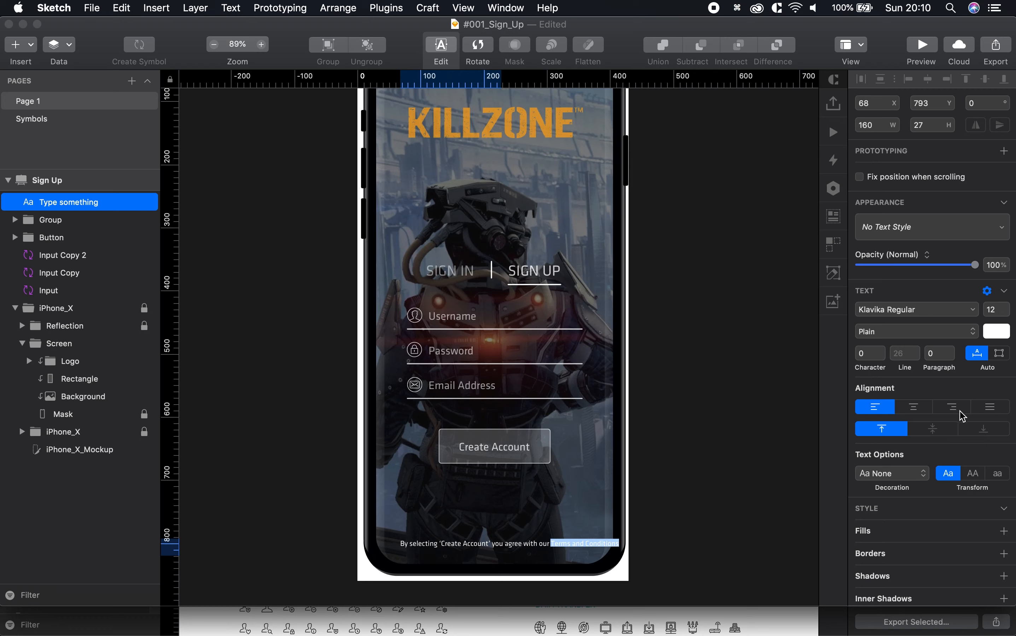
click(913, 478)
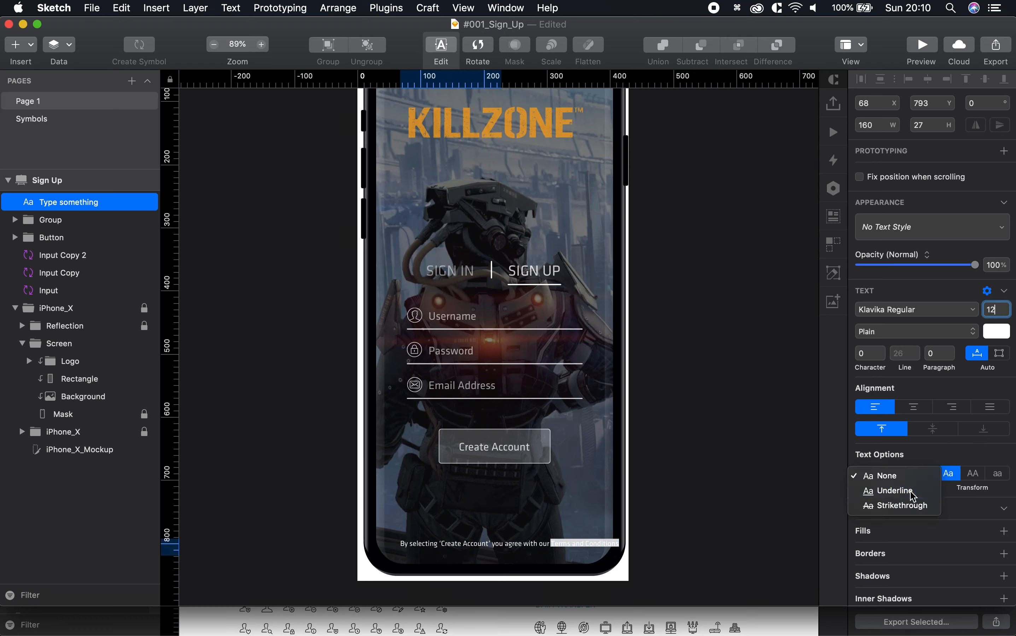
click(884, 489)
click(561, 548)
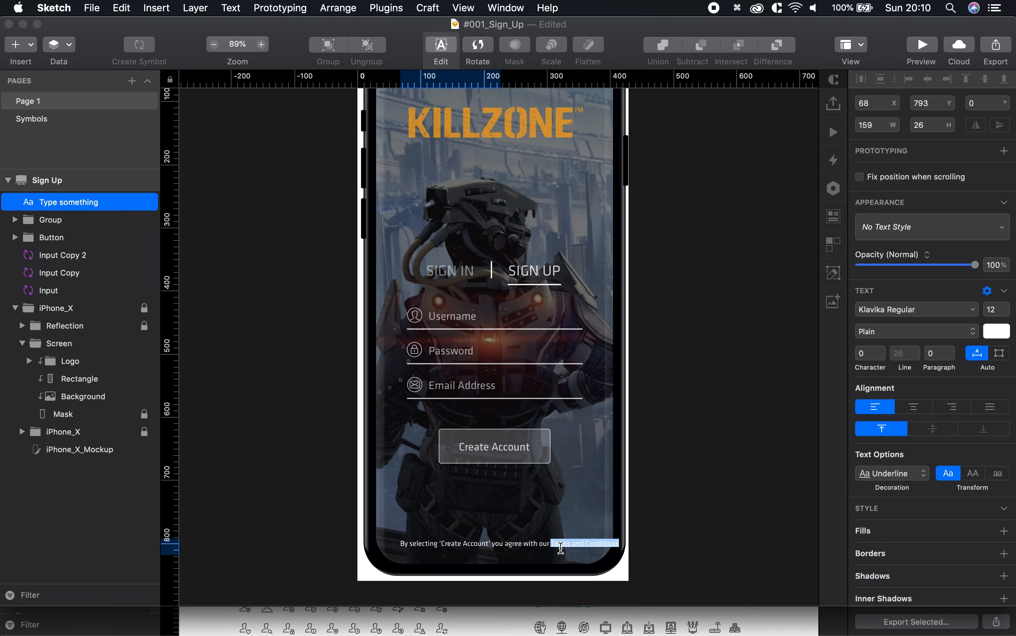
key(Escape)
click(700, 493)
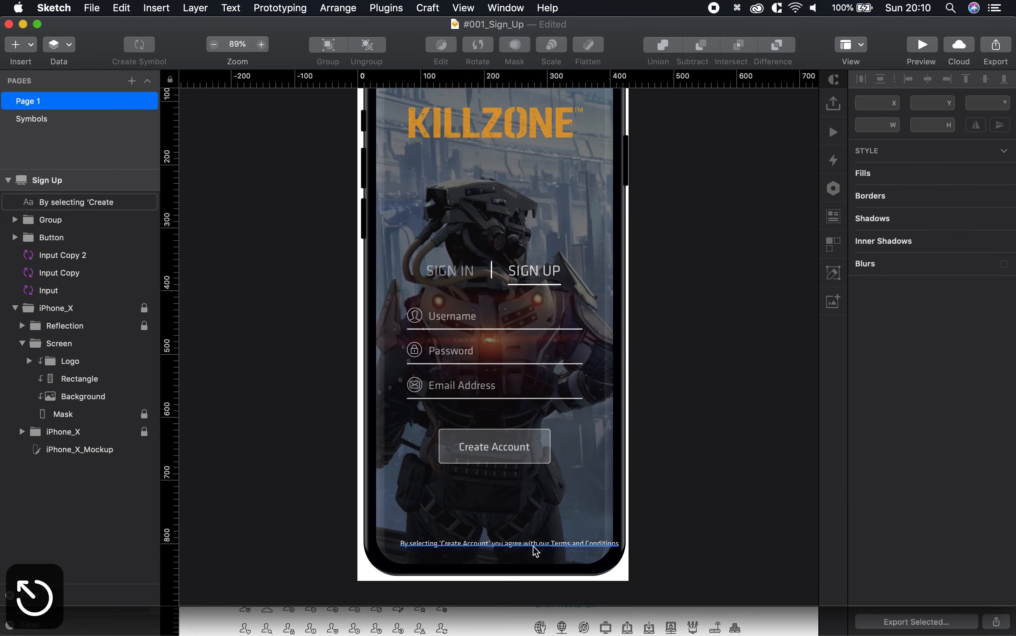
- Centre the agreement text horizontally on the artboard and move it up 10 px to Y 783
click(534, 547)
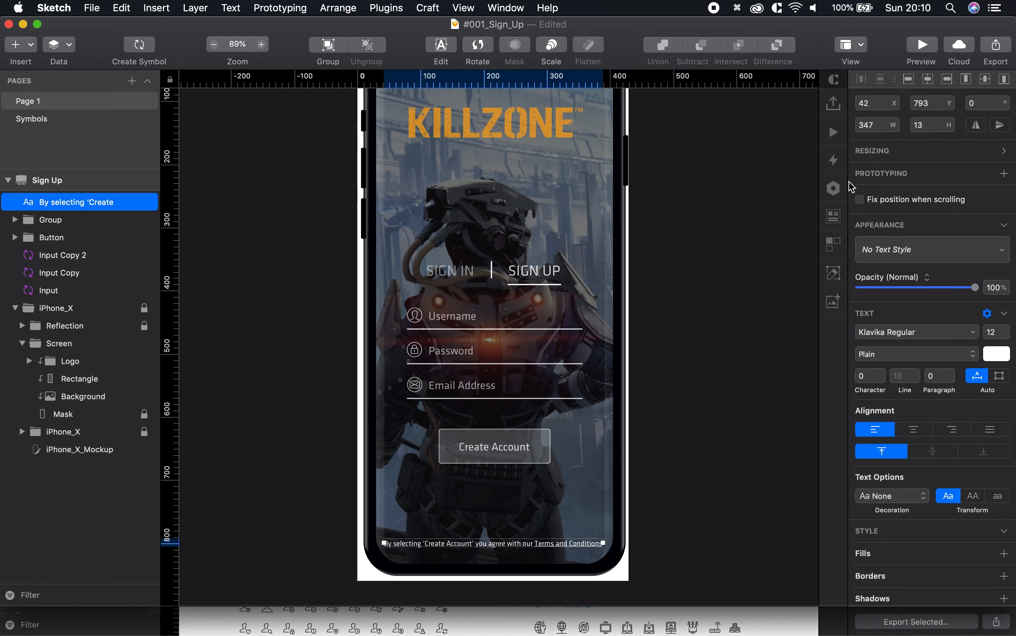
click(690, 417)
scroll(692, 391, down, 3)
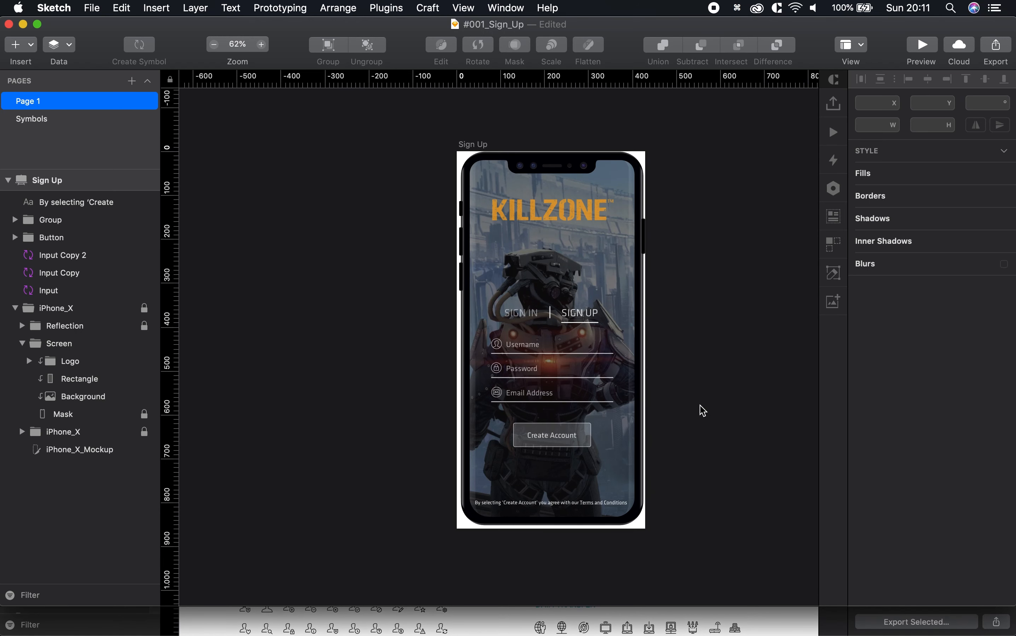
click(547, 503)
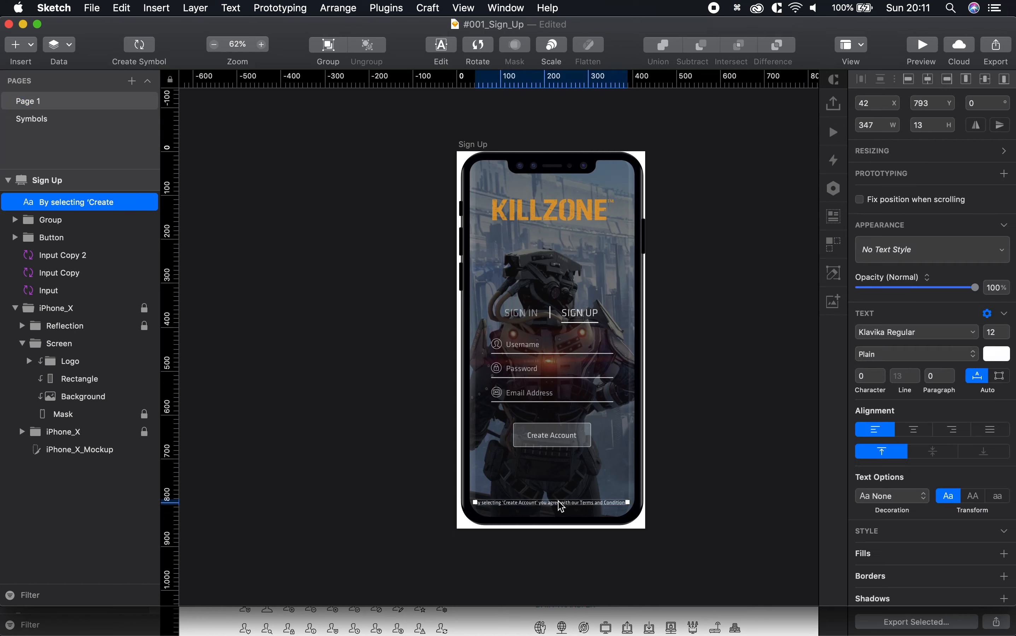
key(shift+Up)
click(661, 488)
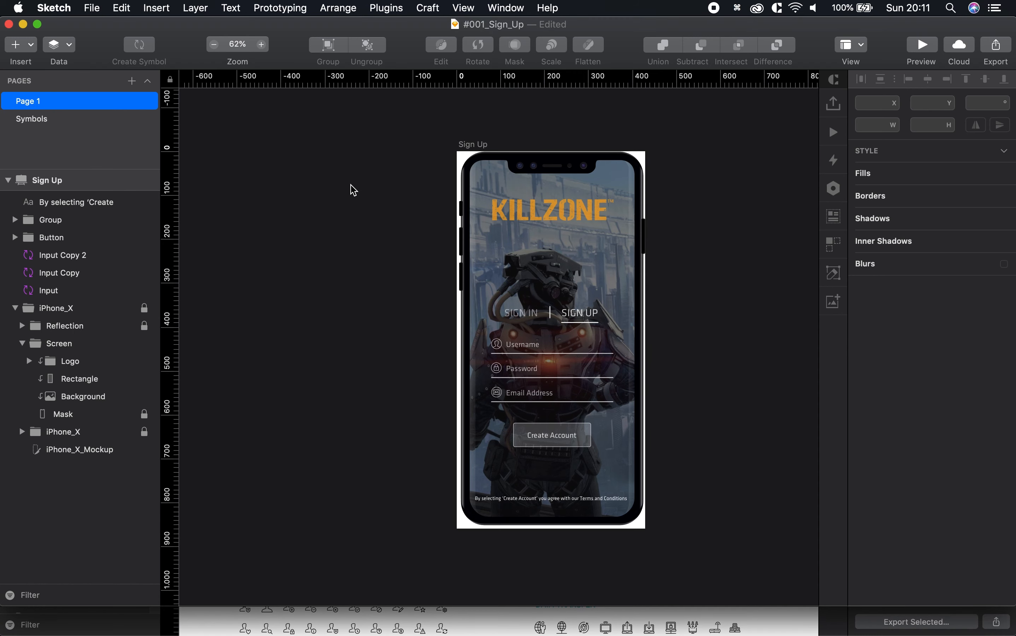
- Insert the iPhone X Home Indicator - On Dark symbol at the bottom of the phone screen, below the agreement text
click(17, 44)
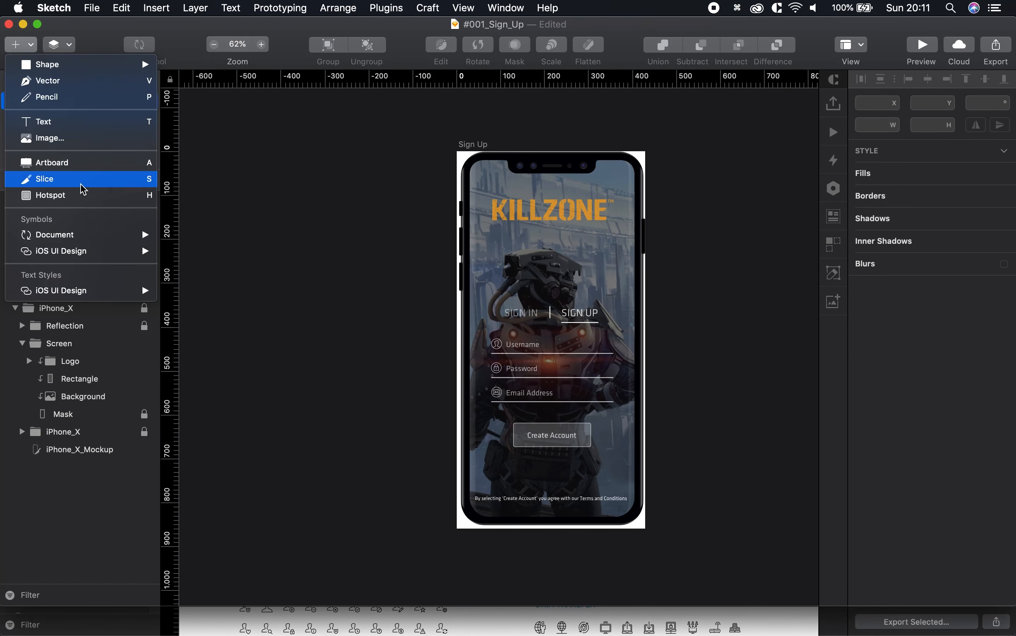
mouse_move(96, 254)
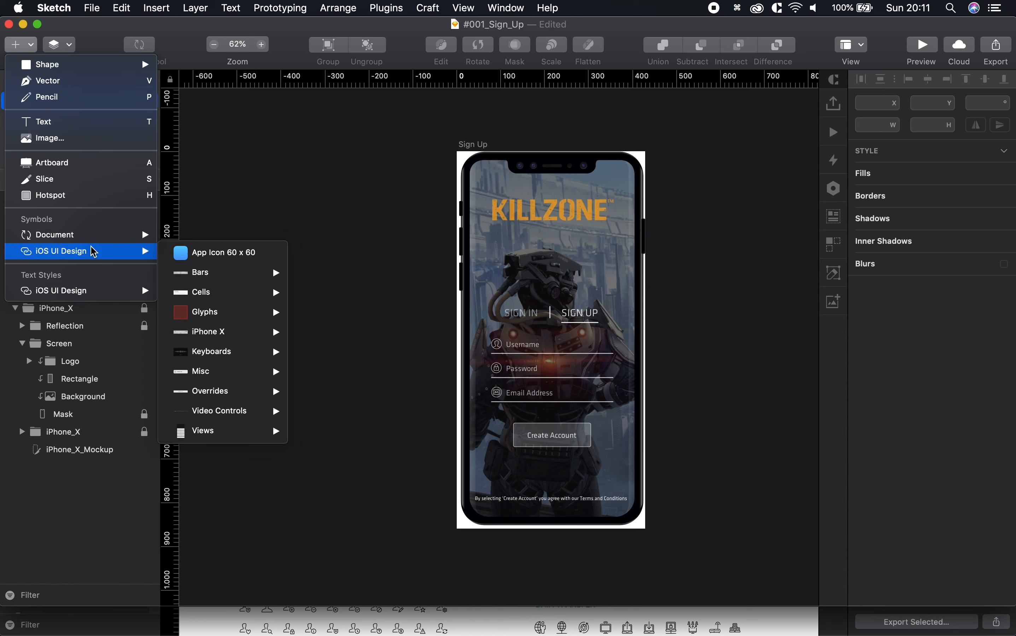
mouse_move(219, 332)
mouse_move(306, 347)
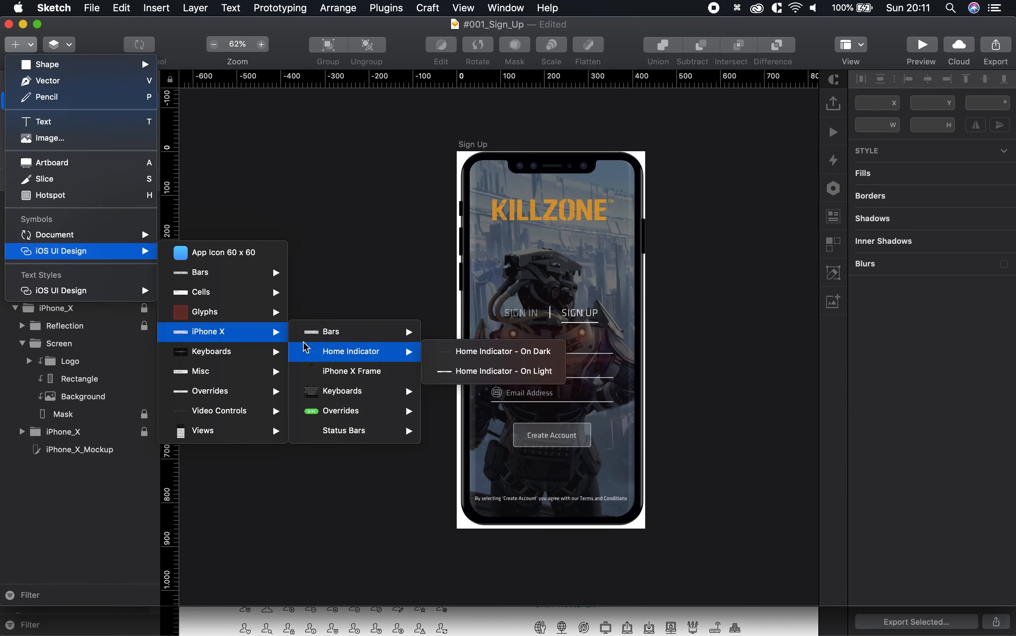
click(482, 371)
click(552, 513)
scroll(610, 515, up, 3)
drag(543, 510, 541, 507)
click(678, 498)
- Nudge the home indicator down 2 px to Y 798
scroll(548, 508, up, 3)
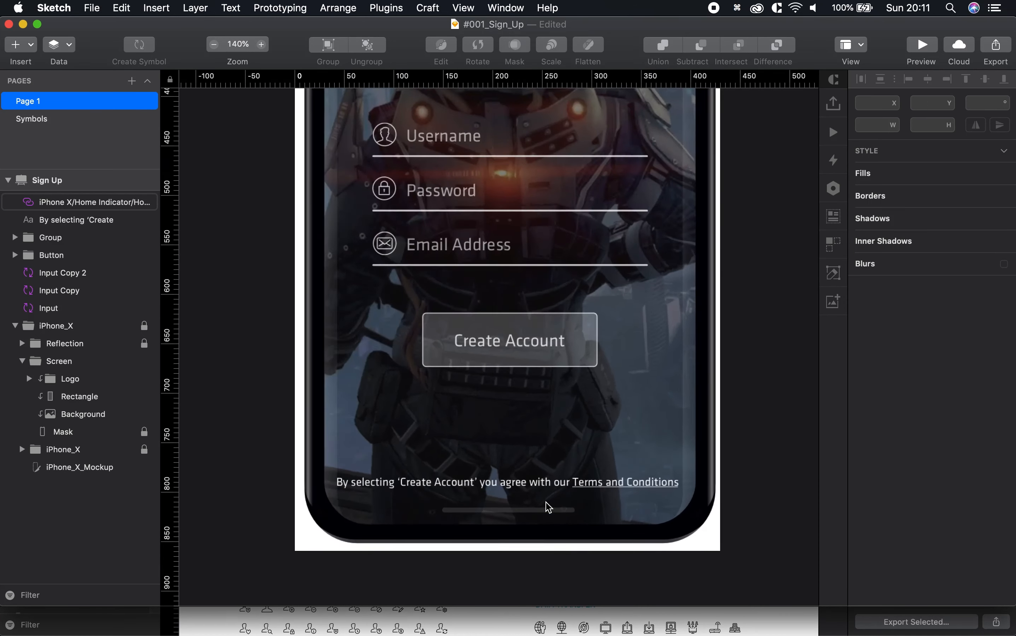
scroll(549, 508, up, 3)
click(554, 502)
key(Down)
key(Down)
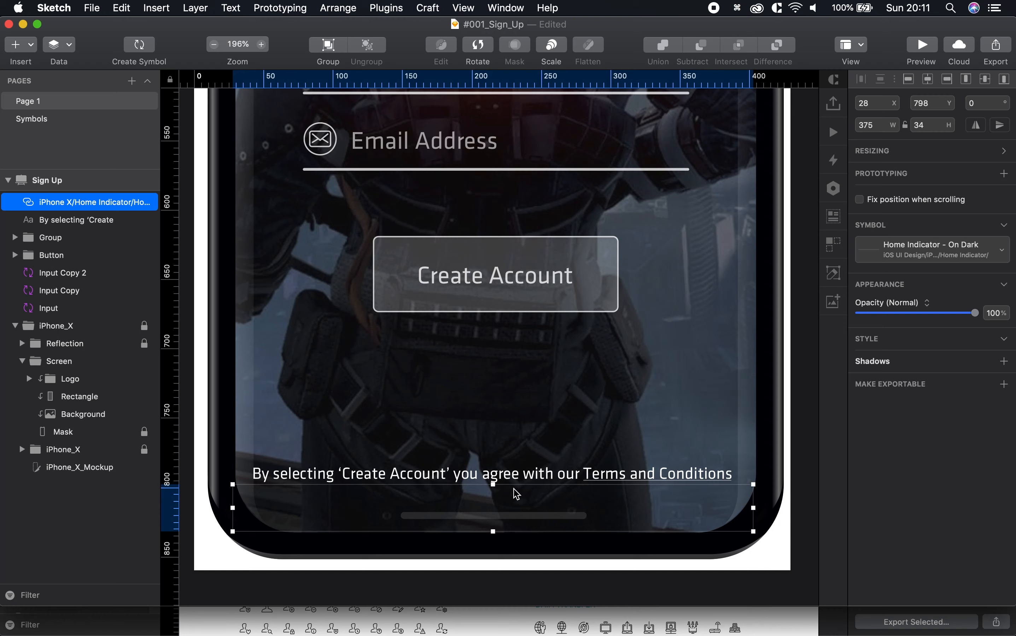
click(481, 452)
- Set the agreement text's opacity to 80%
scroll(369, 441, down, 5)
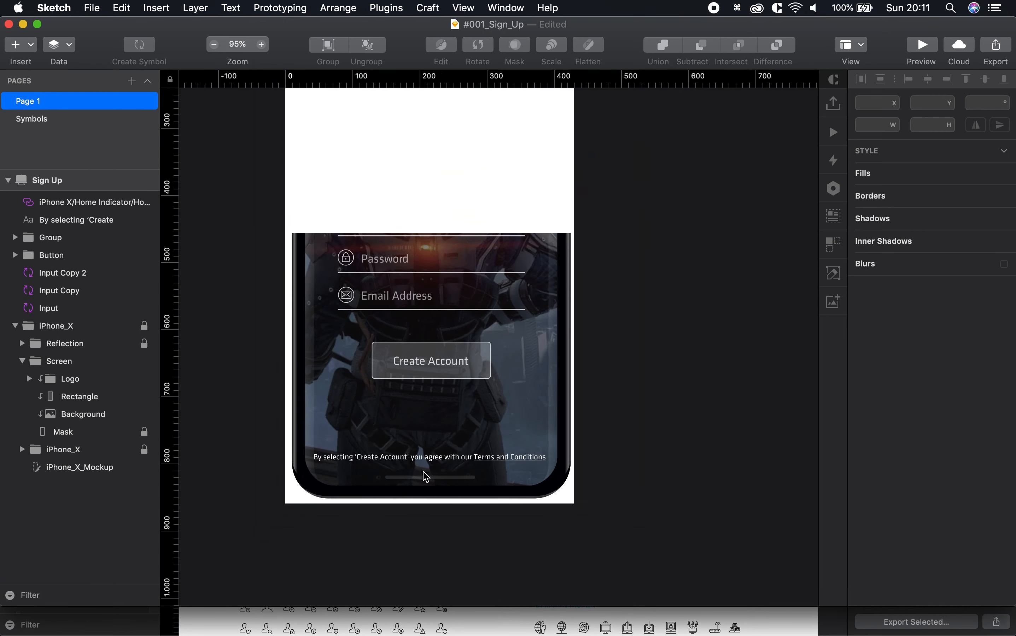
click(436, 460)
click(996, 290)
text(8)
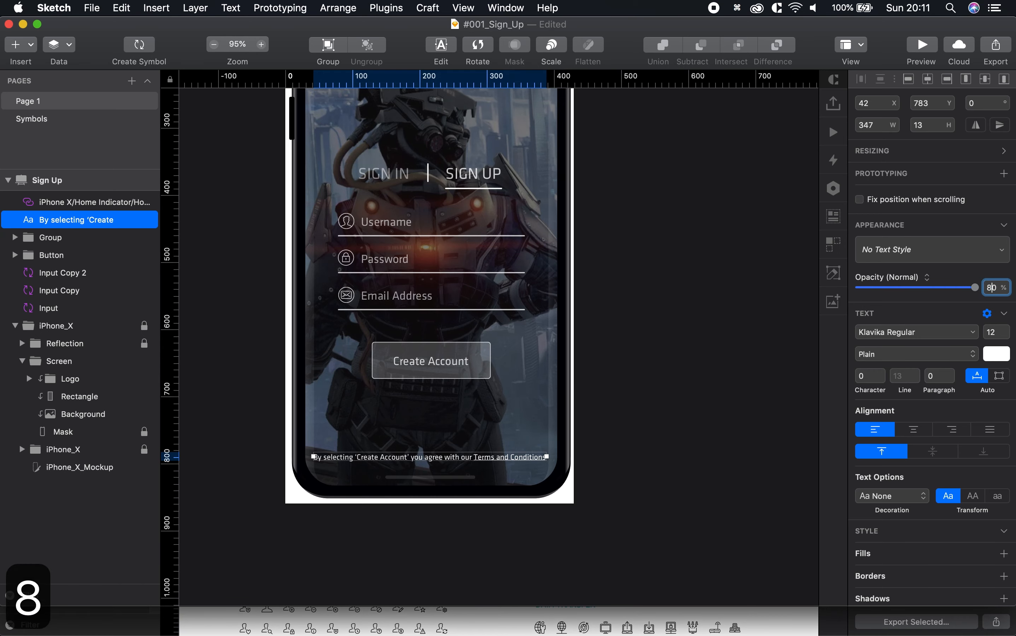
text(0)
key(Return)
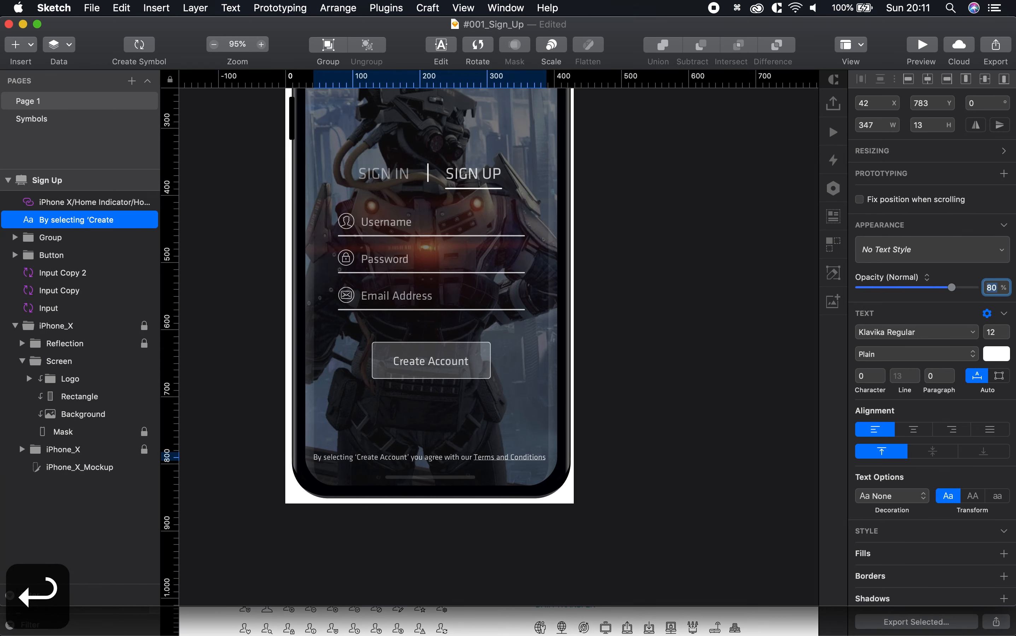
click(599, 325)
- Insert the iPhone X Status Bar (White) symbol from the iOS UI Design library at the top of the phone screen
key(space)
drag(687, 199, 689, 401)
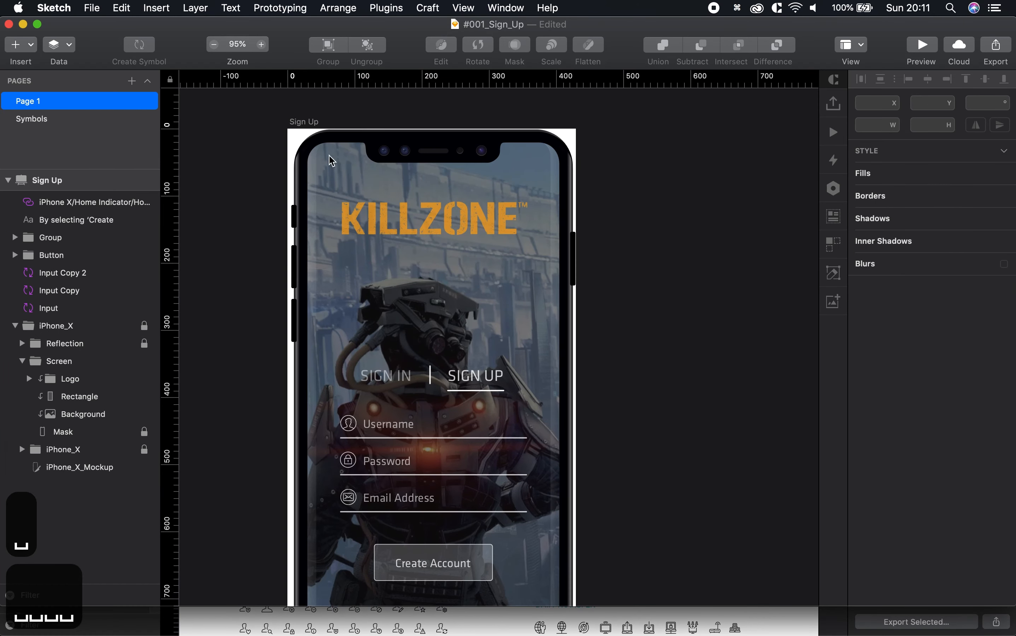
click(32, 46)
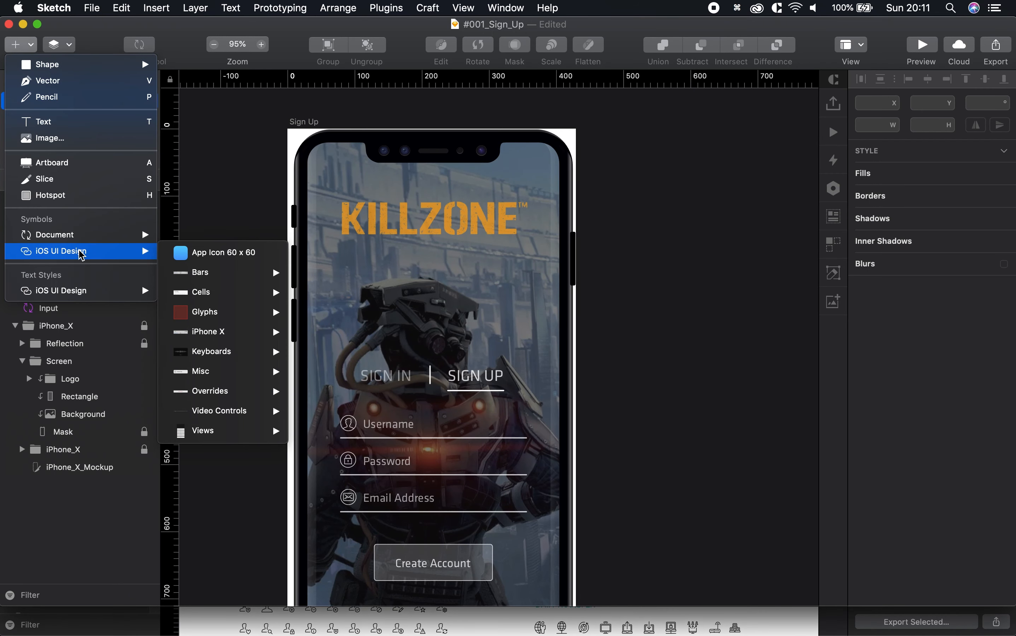
mouse_move(238, 333)
mouse_move(343, 344)
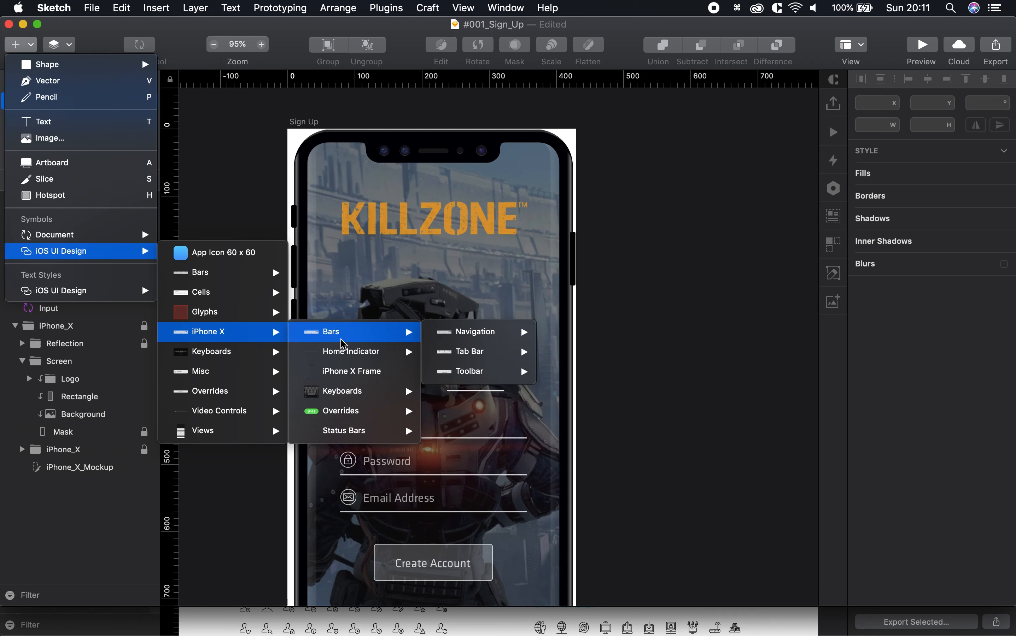
mouse_move(386, 430)
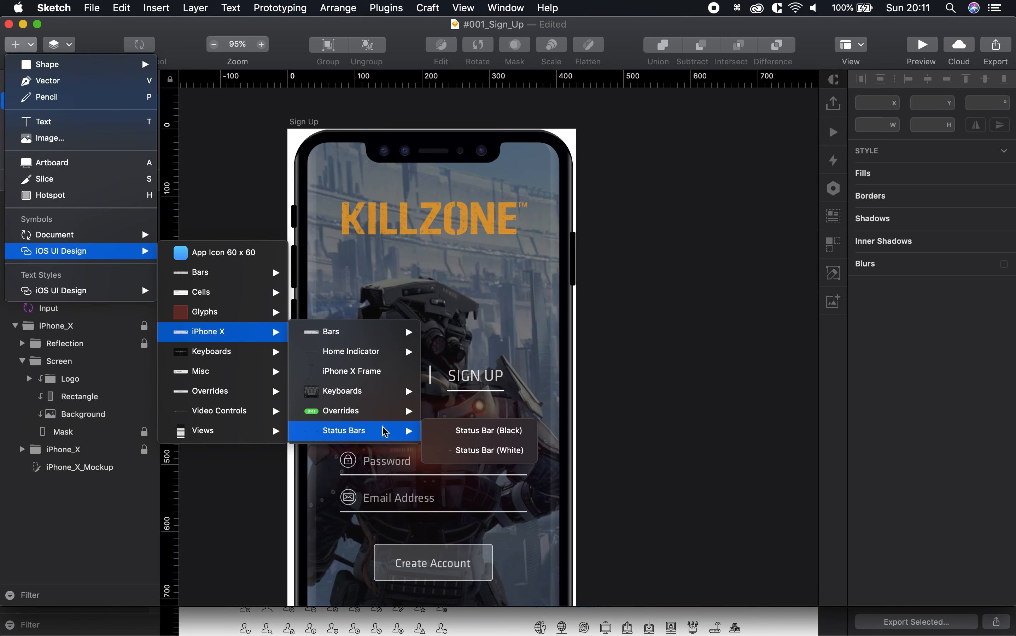
click(459, 451)
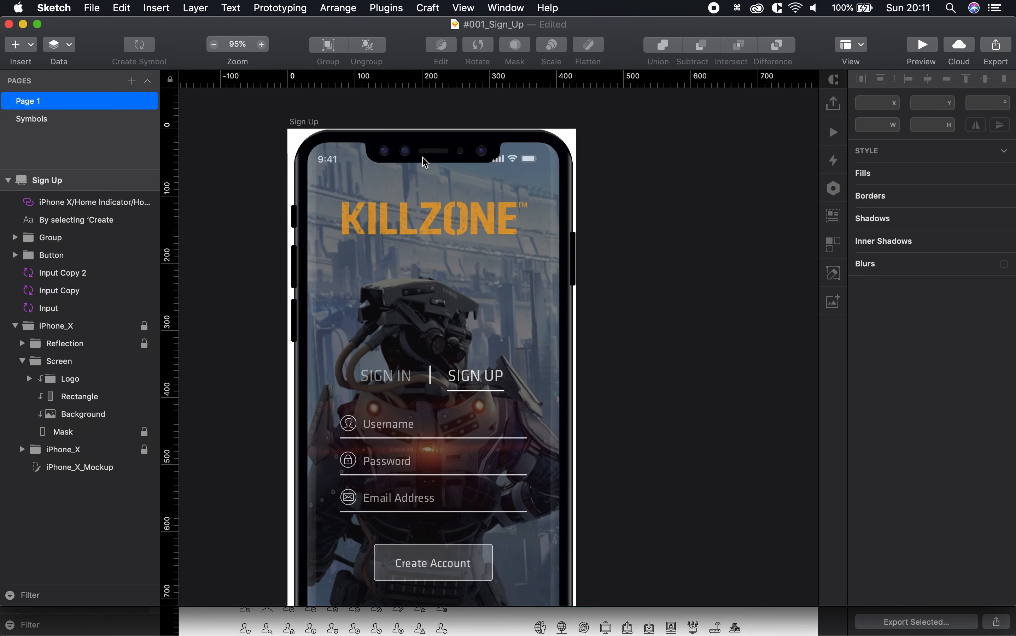
click(430, 168)
- Position the status bar around the phone's notch at X 30, Y 21
click(928, 79)
key(Escape)
click(463, 160)
drag(482, 172, 484, 159)
click(684, 235)
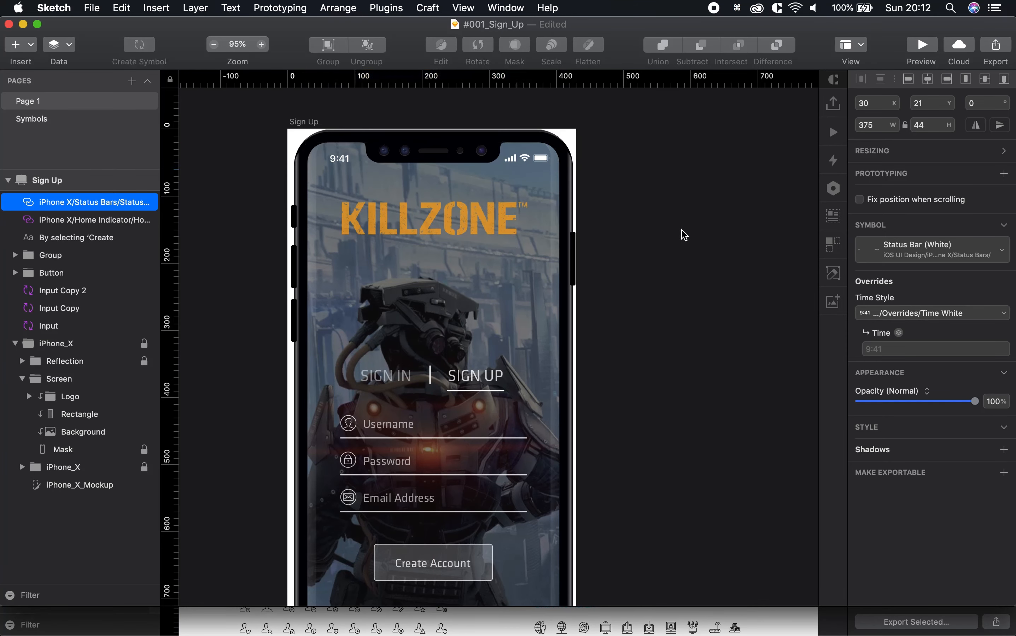
- Bring the whole sign-up artboard into view and save the document
scroll(608, 380, down, 5)
drag(642, 413, 576, 395)
scroll(577, 395, up, 5)
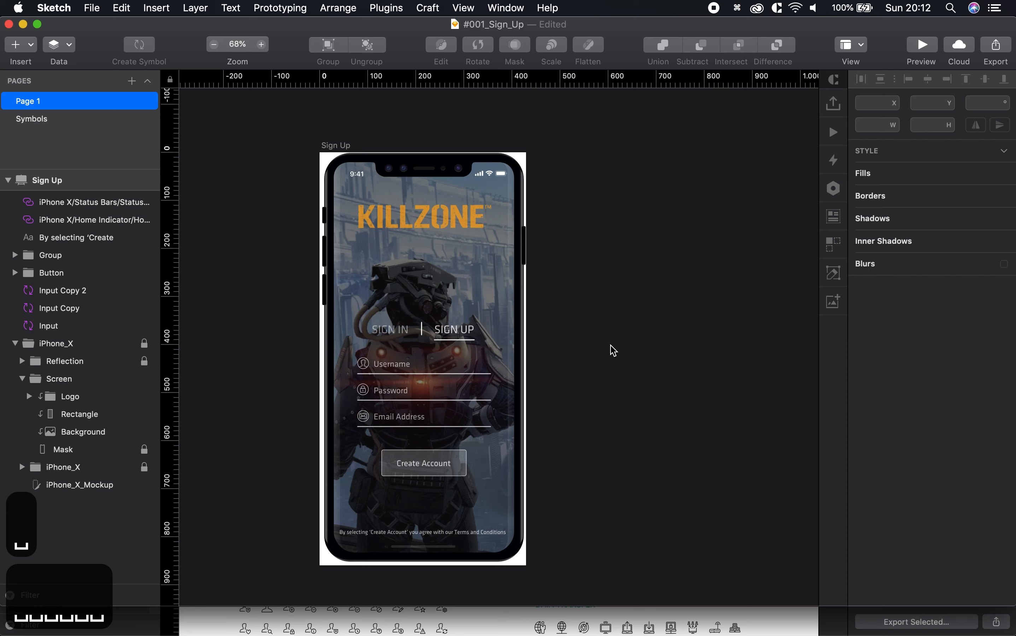
key(super+s)
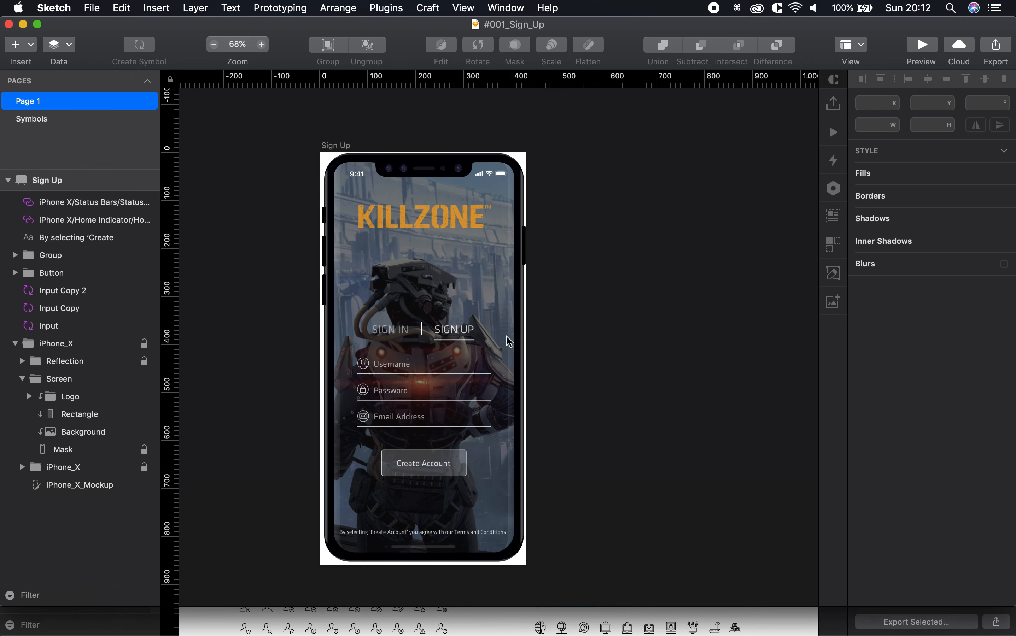
scroll(404, 338, up, 6)
key(space)
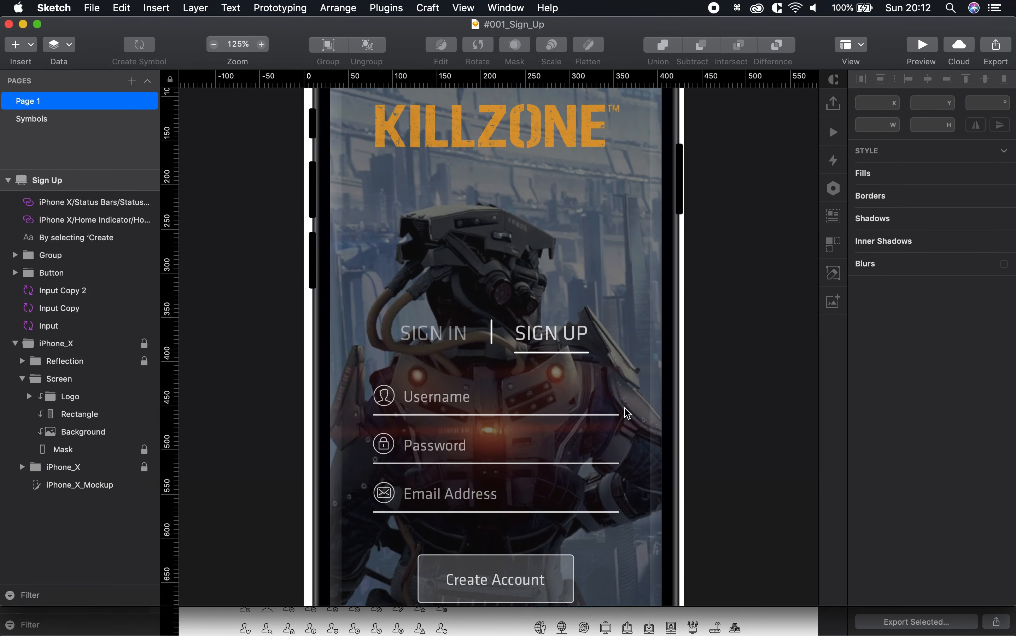
scroll(351, 365, down, 5)
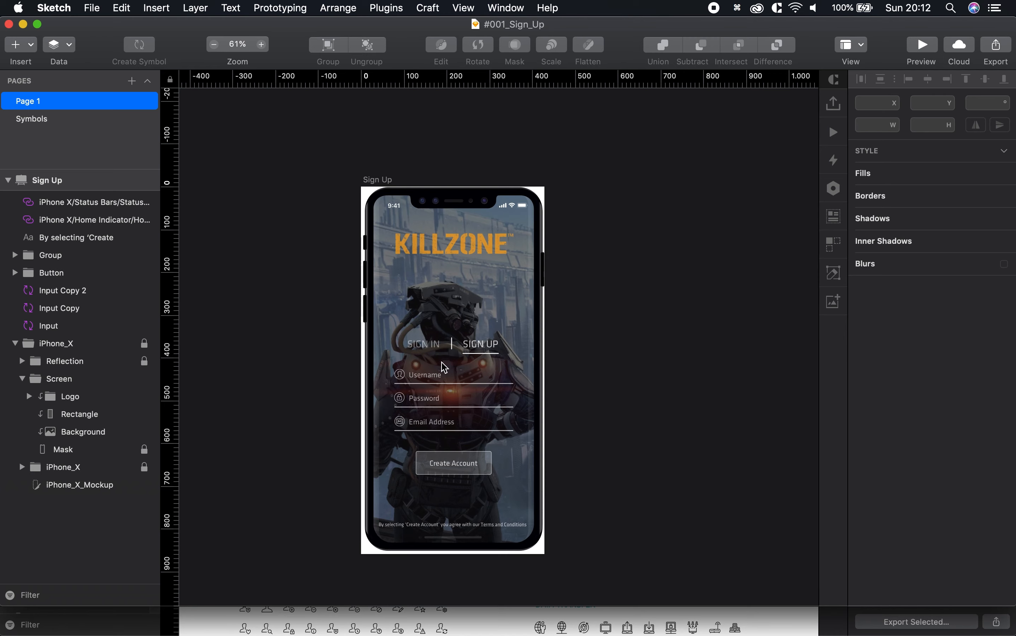